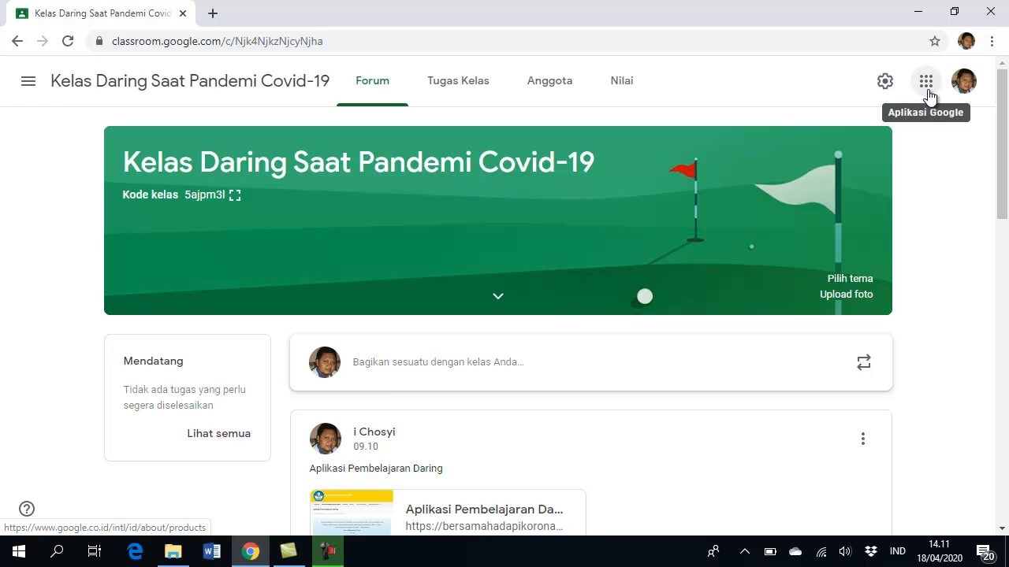
left_click(928, 90)
left_click_drag(982, 172, 978, 378)
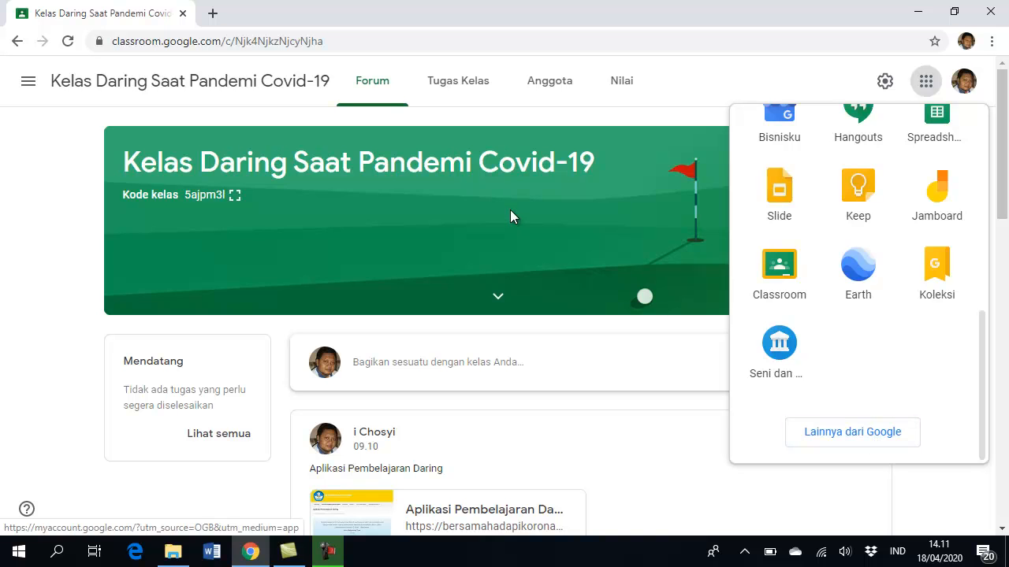
left_click(213, 14)
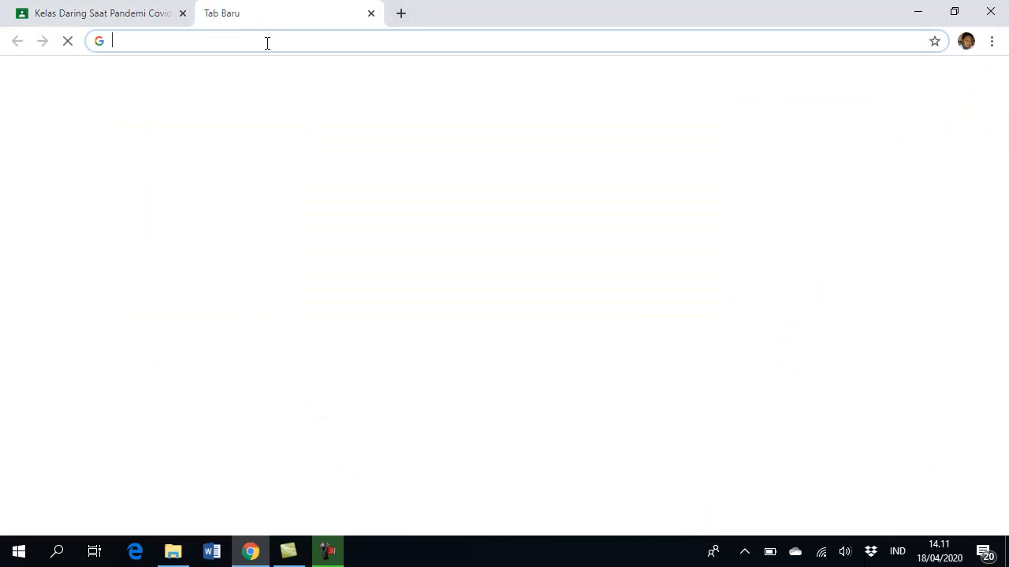
type("https://docs.google.com/forms")
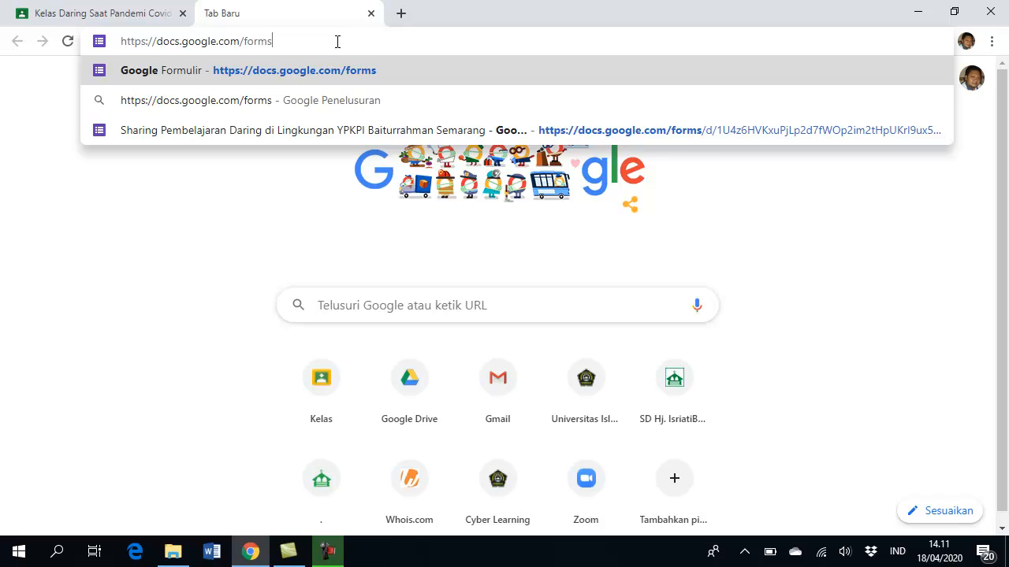
key("Return")
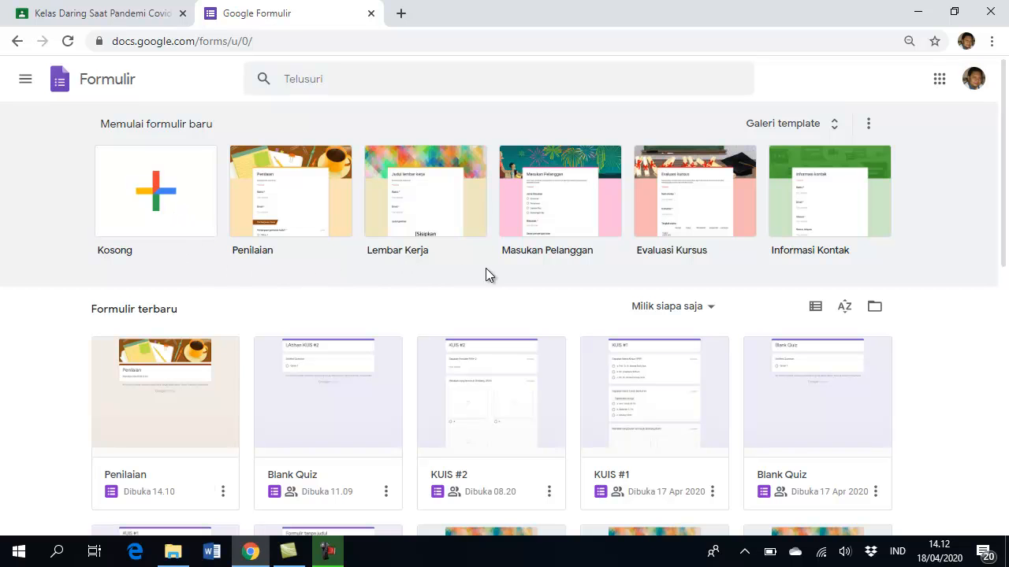
left_click(296, 230)
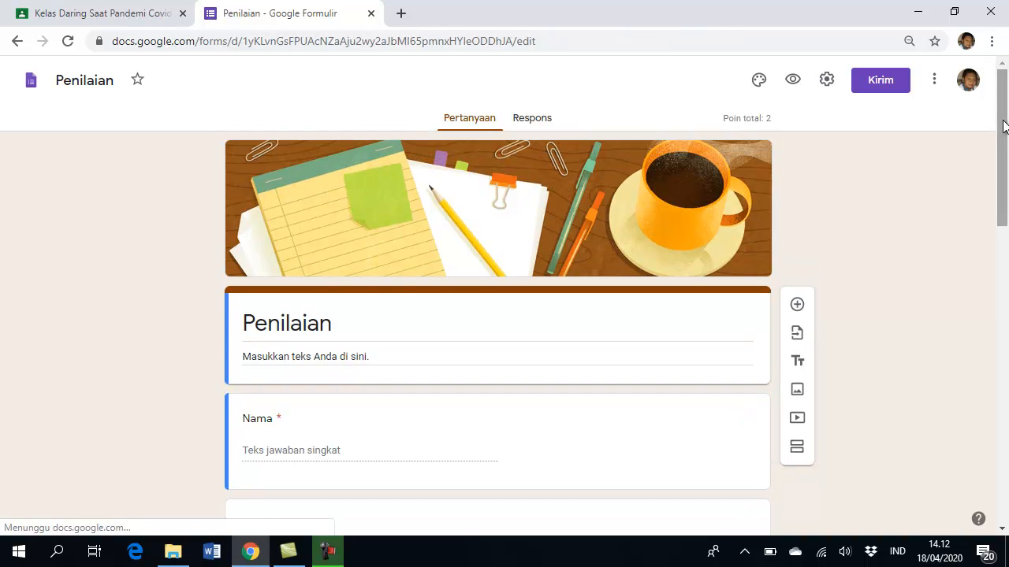
Step: Rename the form file to "KUIS PILIHAN GANDA" and copy that name into the form's title heading
left_click(106, 83)
type("KUIS PILIHAN GANDA")
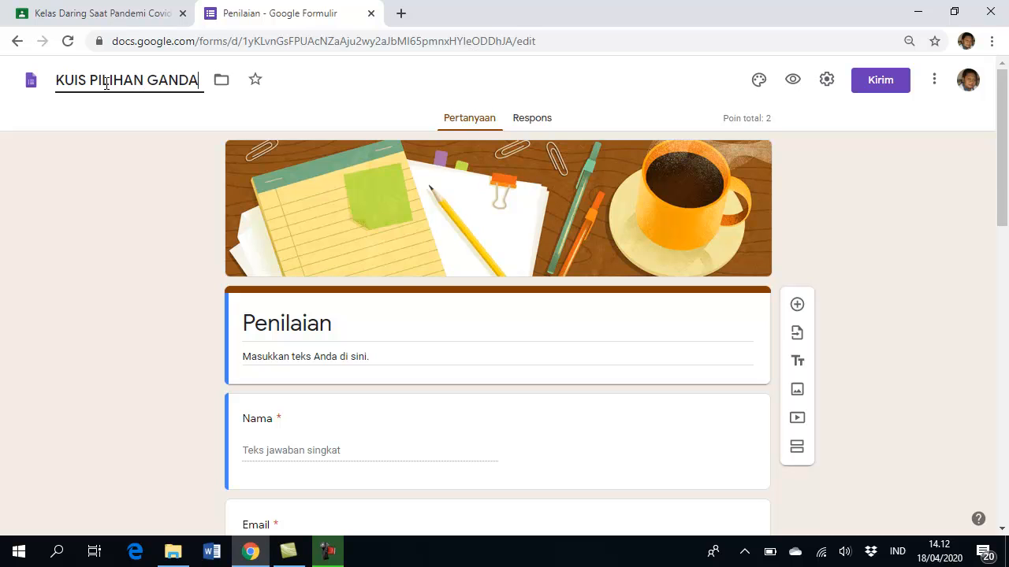
double_click(327, 322)
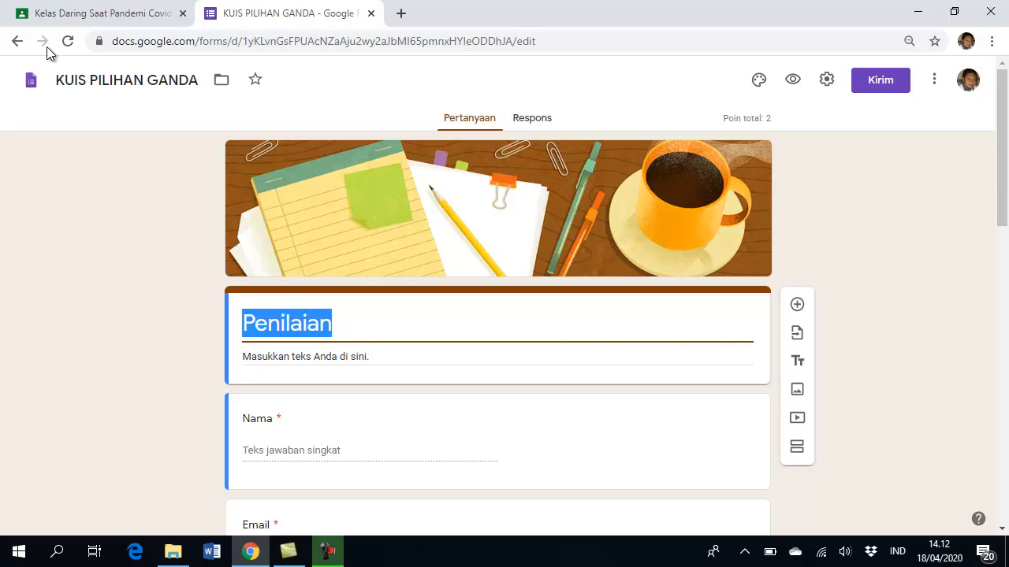
left_click(99, 81)
key("ctrl+a")
key("ctrl+c")
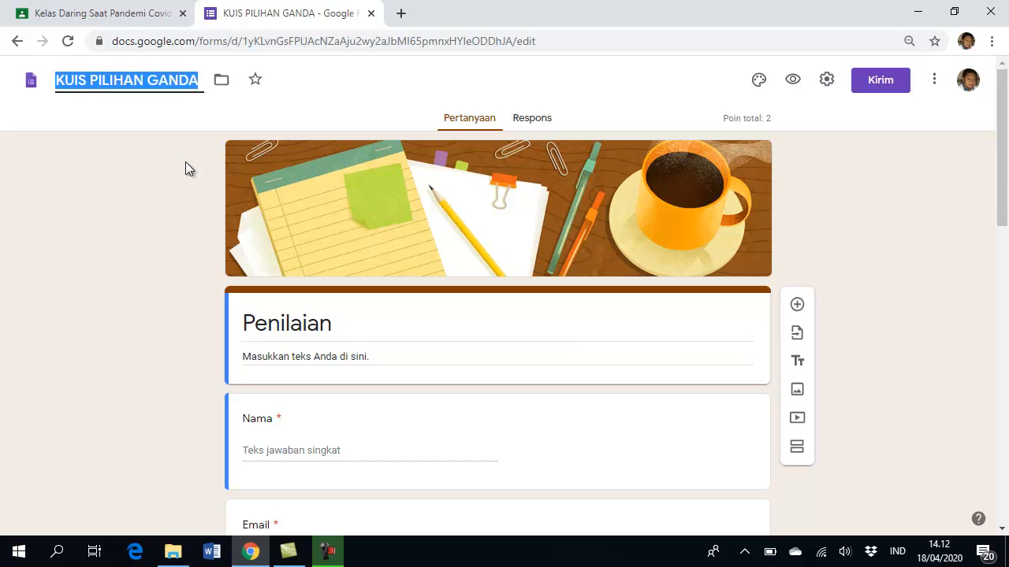
double_click(338, 333)
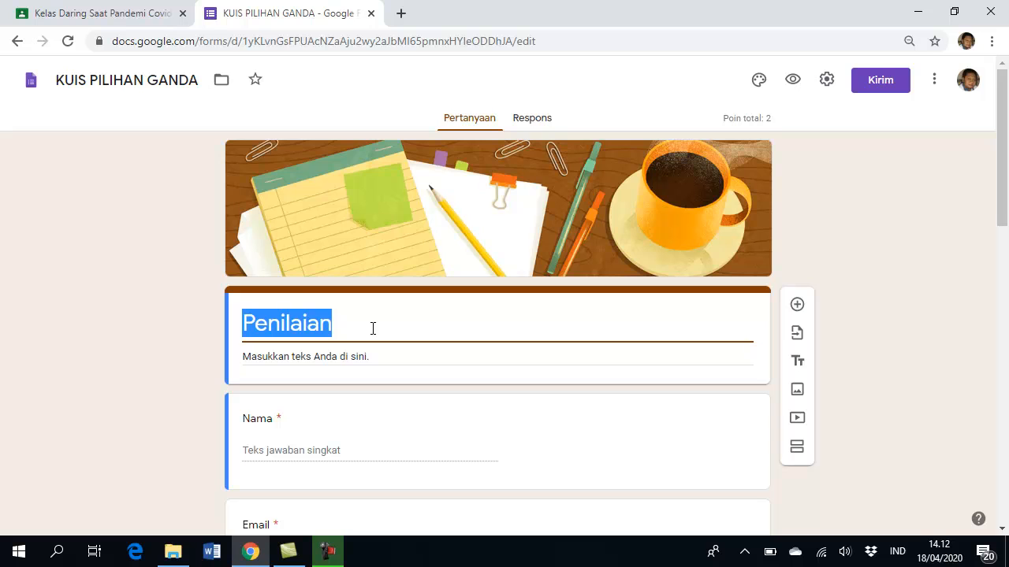
key("ctrl+v")
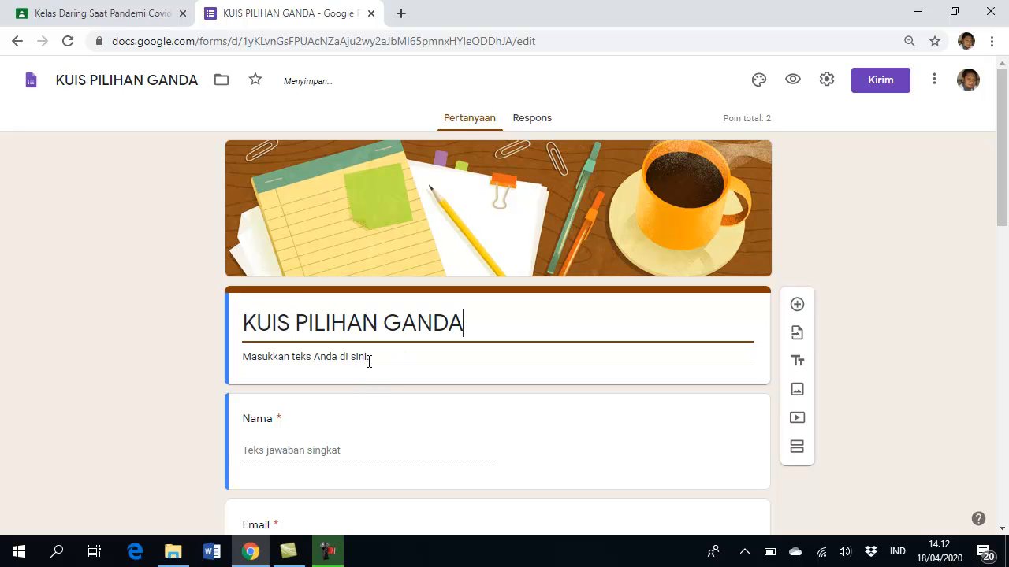
Step: Replace the form description with "Jawablah dengan memilih jawaban yang paling tepat"
triple_click(369, 359)
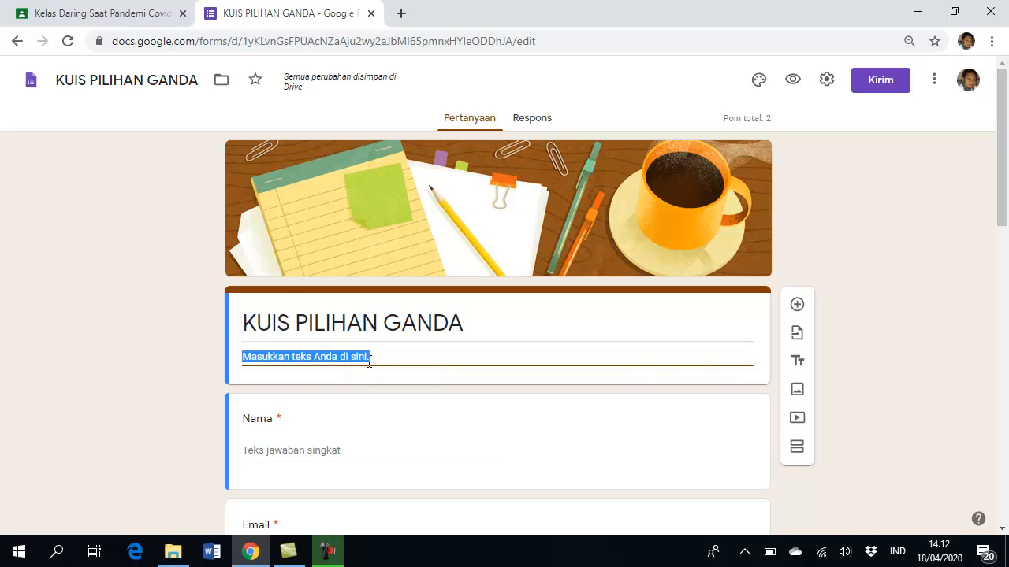
type("Jawab")
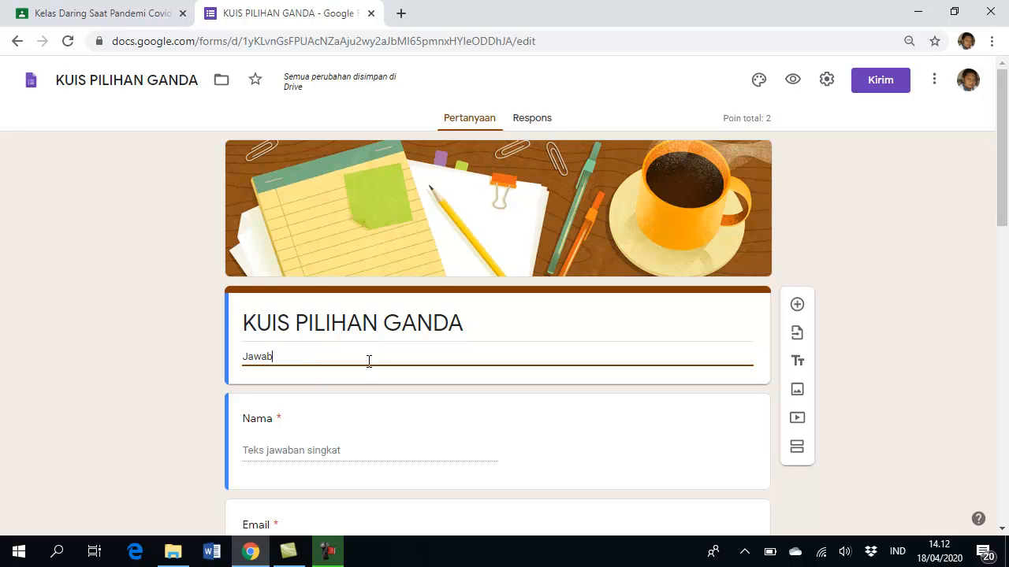
type("lah")
type(" dengan ")
type("m")
type("mil")
key("BackSpace")
key("BackSpace")
key("BackSpace")
type("em")
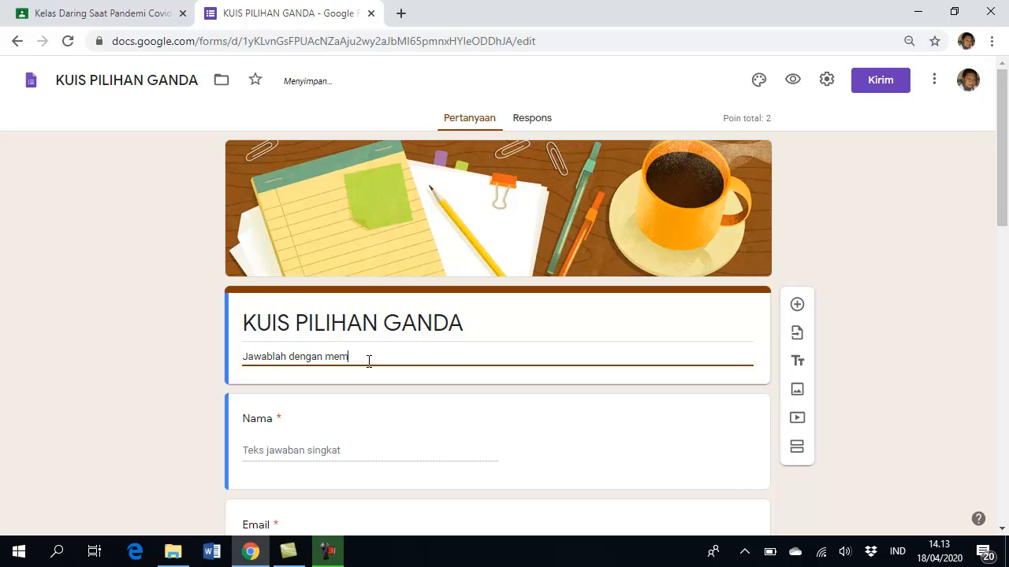
type("ilih jawaban yang paling tepat")
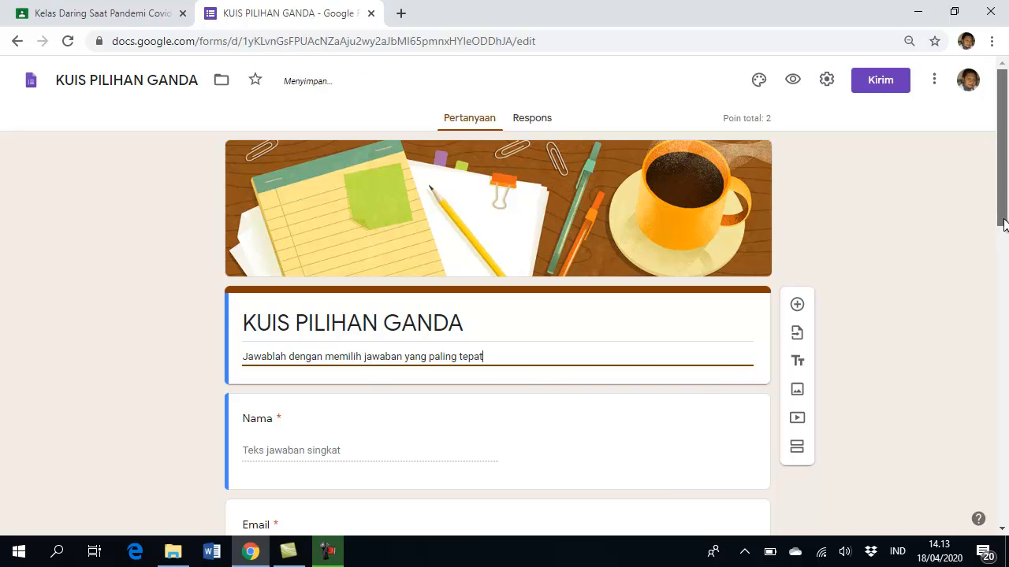
Step: Look through the template's identity fields and sample quiz questions, and examine the settings of the Nama question
scroll(999, 237, "down", 1)
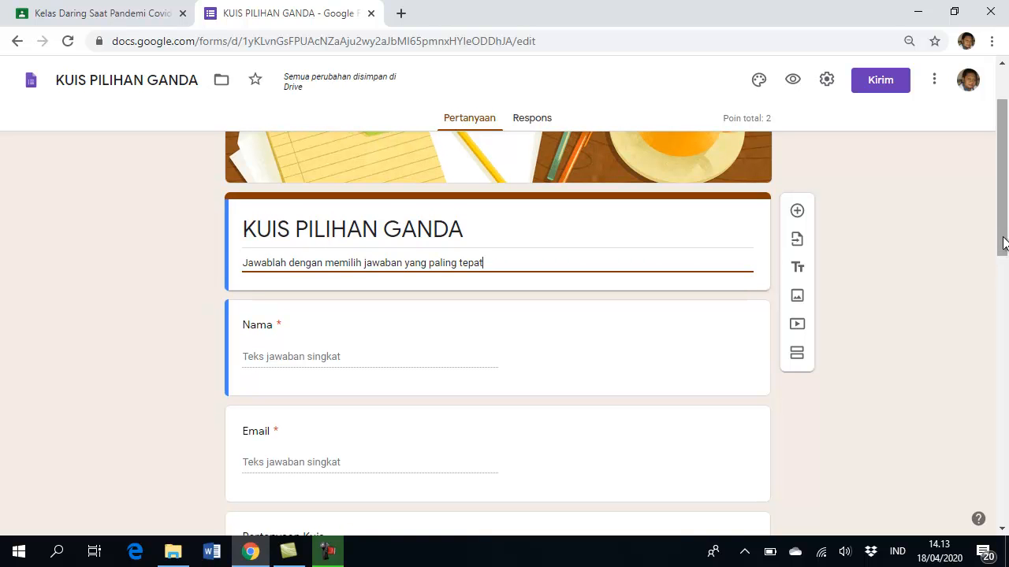
scroll(999, 283, "down", 3)
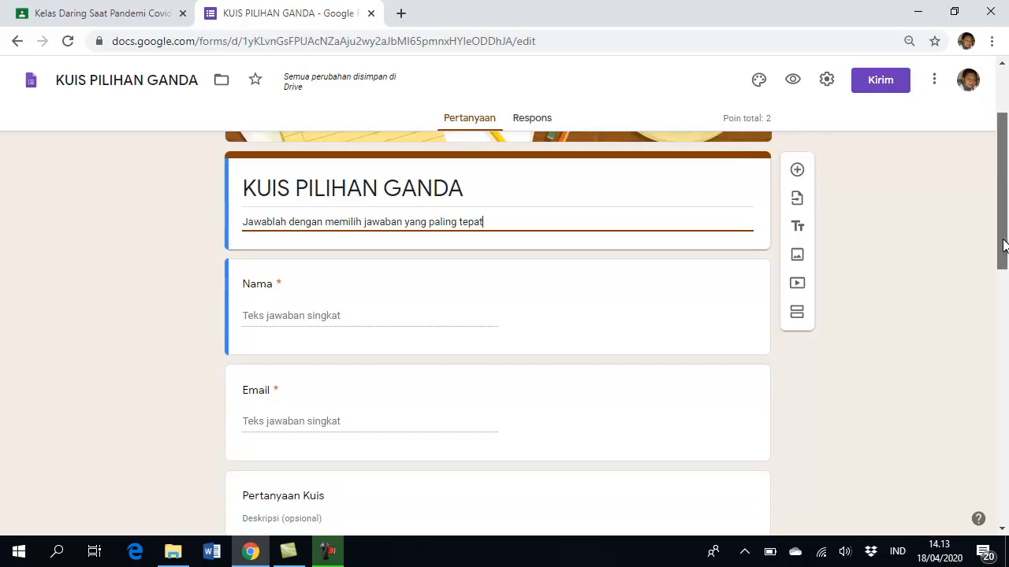
scroll(999, 296, "up", 1)
scroll(1001, 296, "down", 1)
scroll(1003, 297, "down", 2)
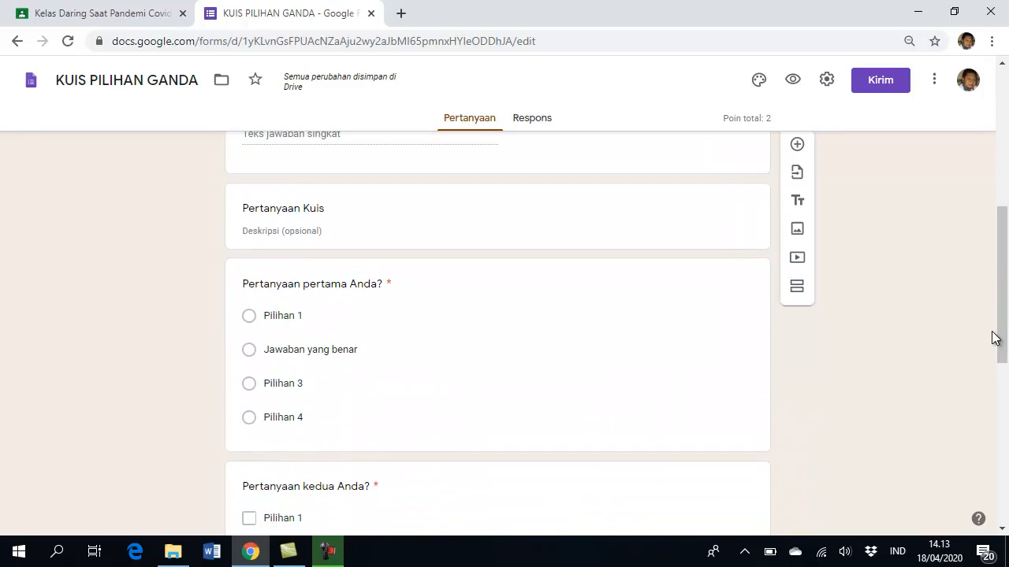
left_click_drag(1005, 310, 1006, 196)
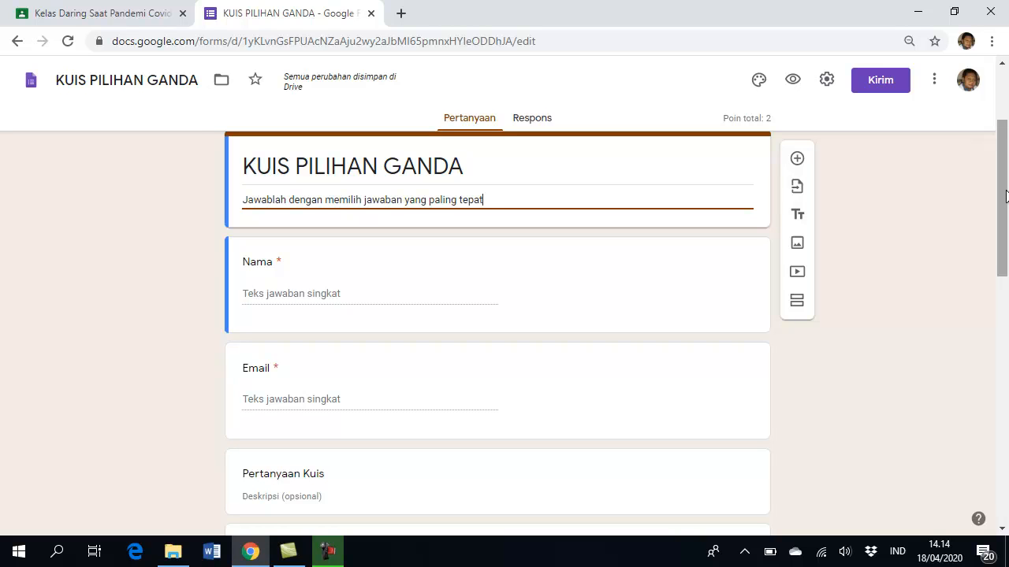
left_click_drag(1006, 196, 1003, 225)
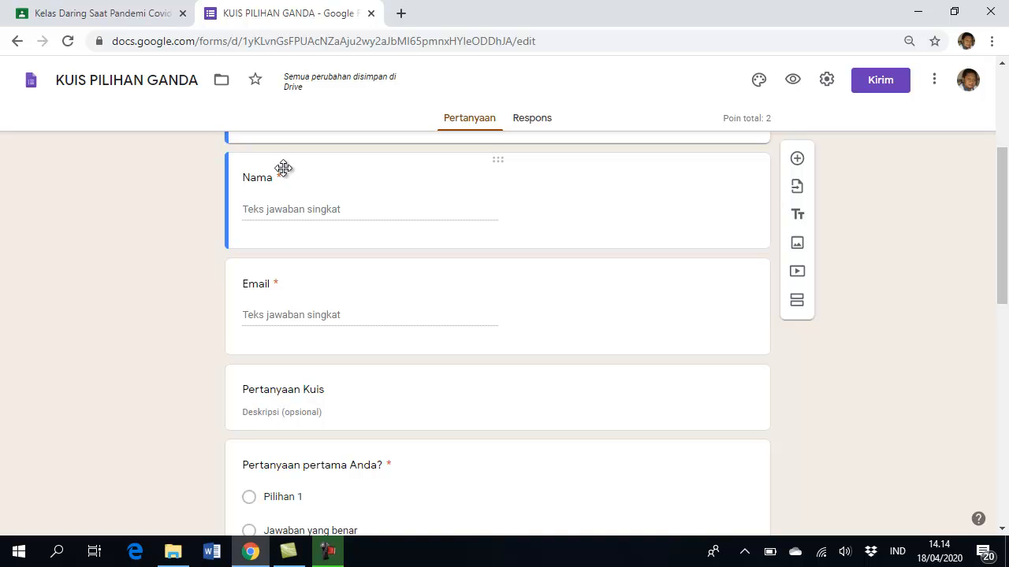
left_click(434, 221)
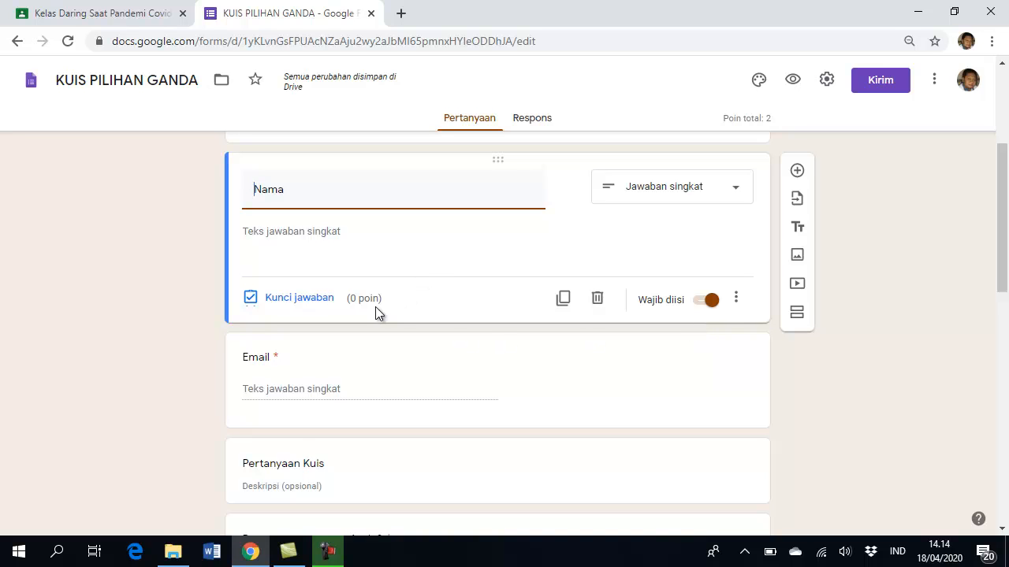
Step: Change the Email question's title to "Nomor Urut"
left_click(264, 358)
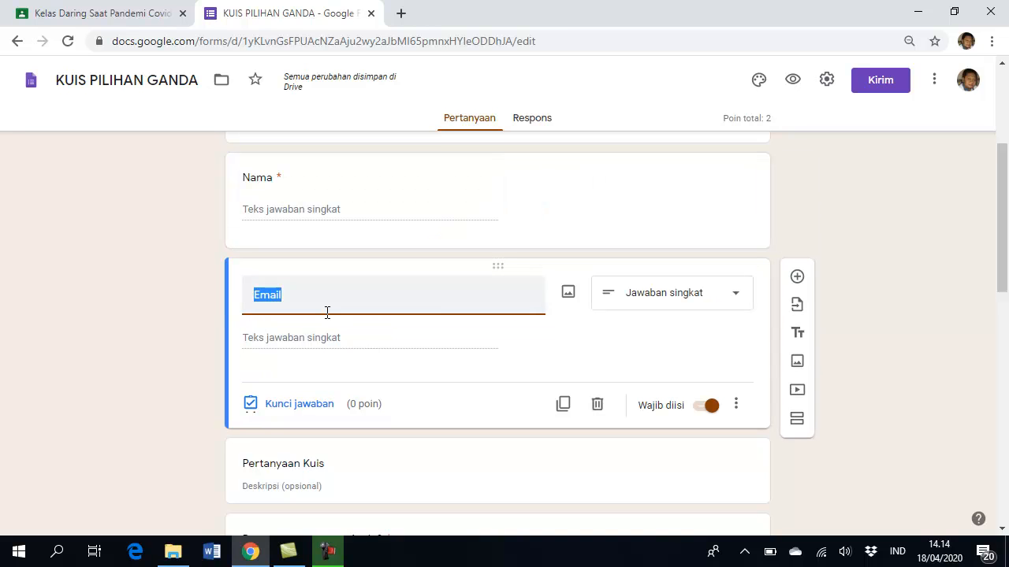
type("NUr")
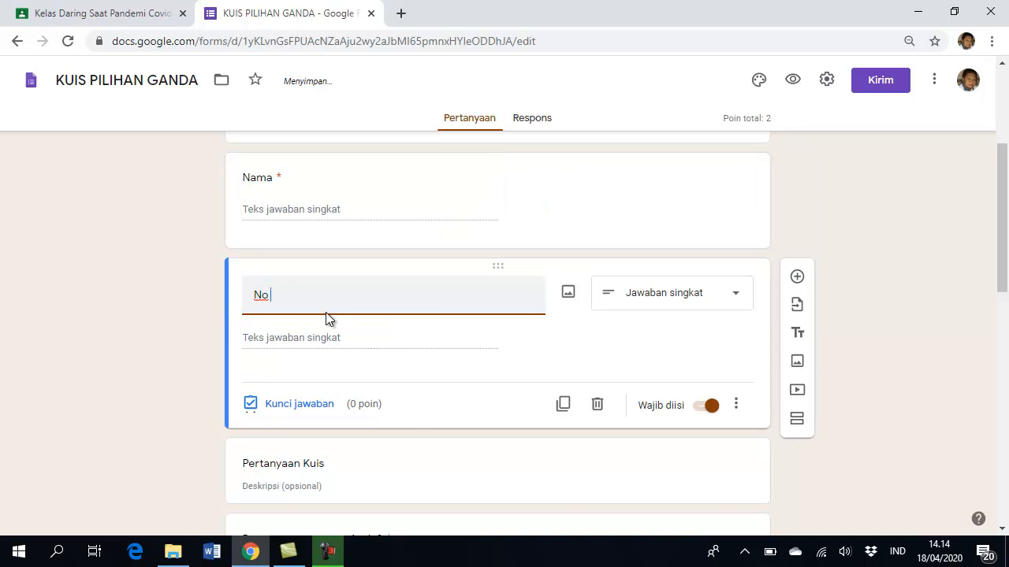
key("BackSpace")
key("BackSpace")
type("omor Urut")
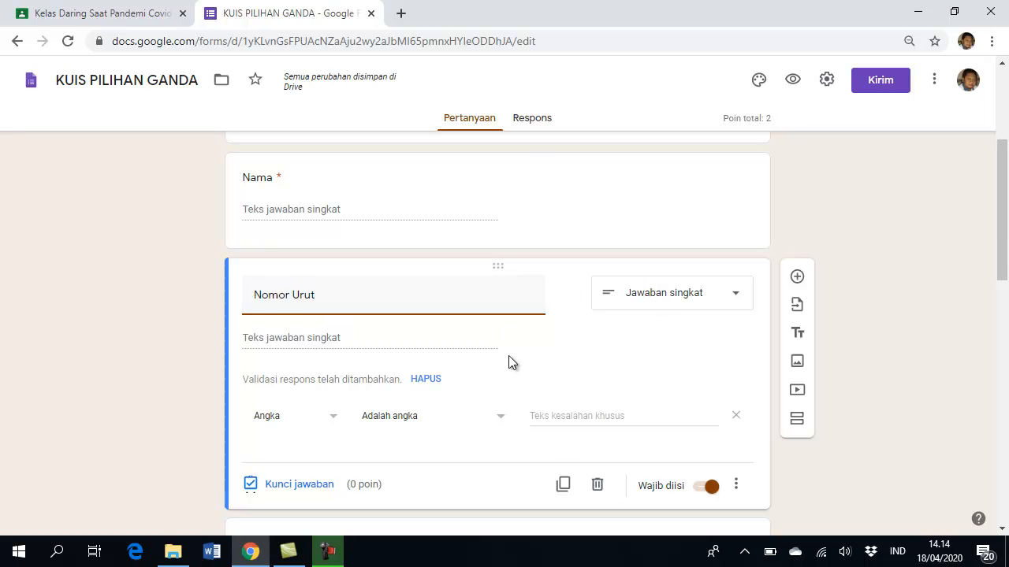
Step: Add a new question titled "Kelas" directly below the Nomor Urut question
scroll(508, 356, "down", 2)
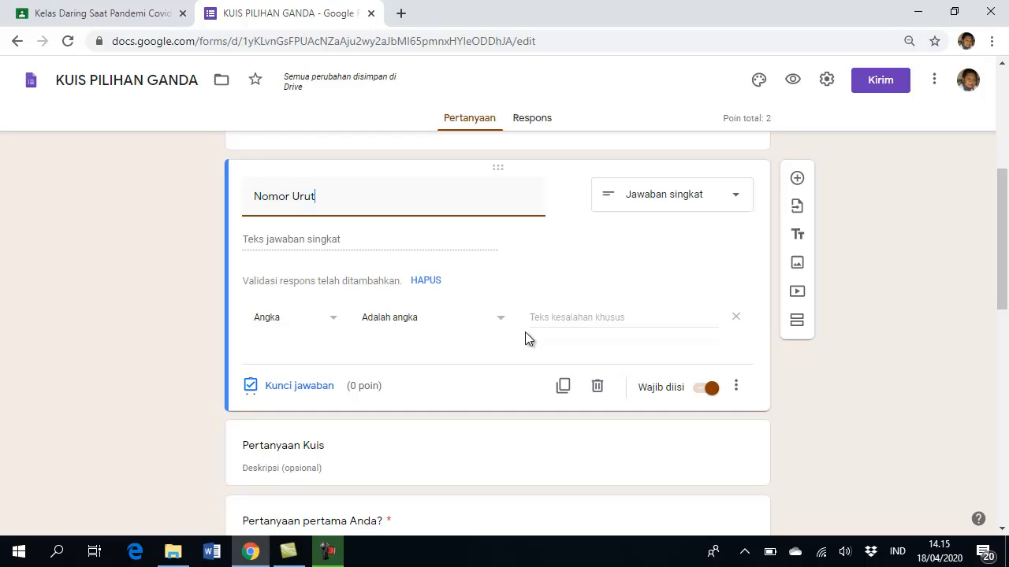
left_click(796, 178)
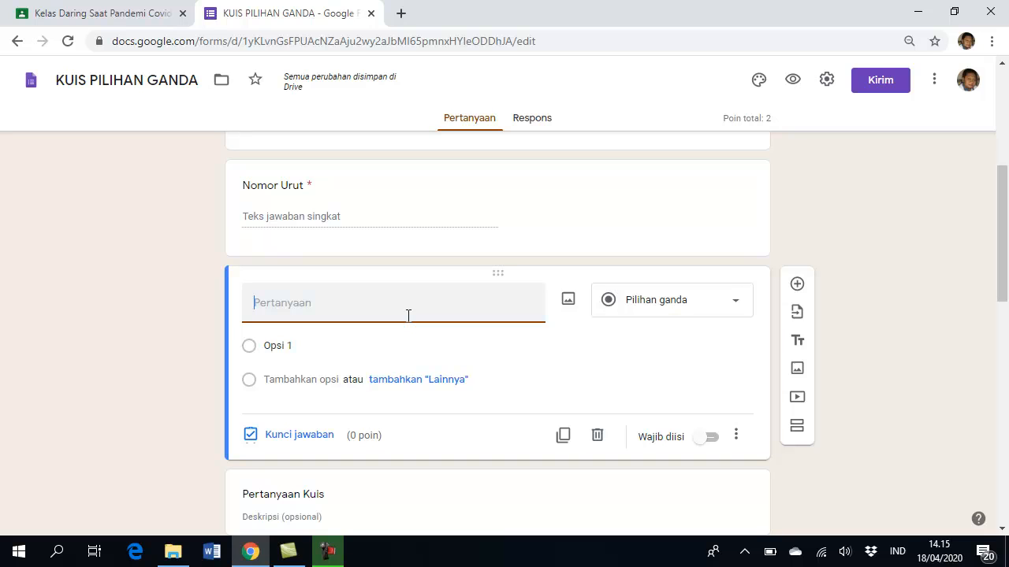
type("Kelas")
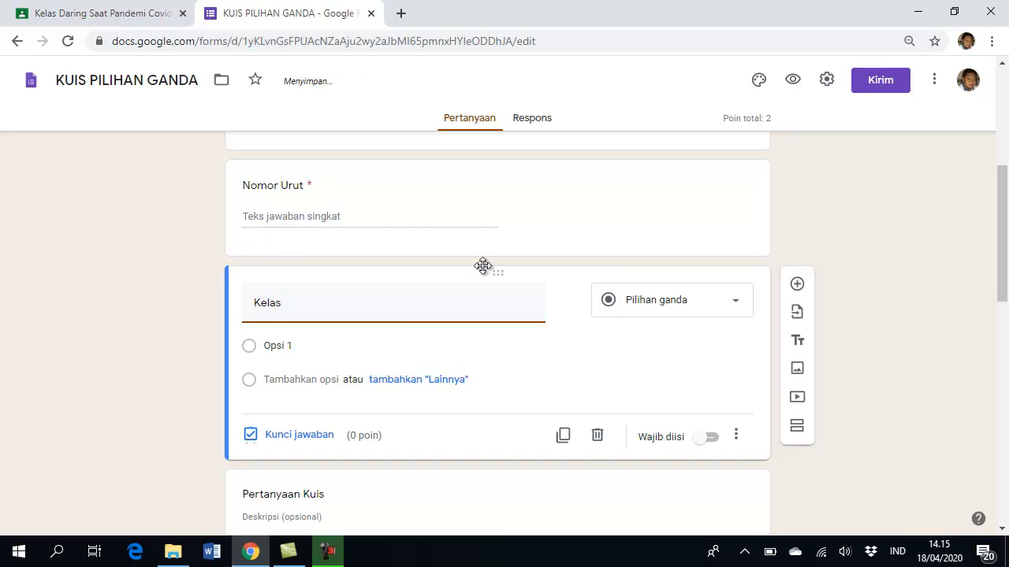
scroll(473, 268, "down", 1)
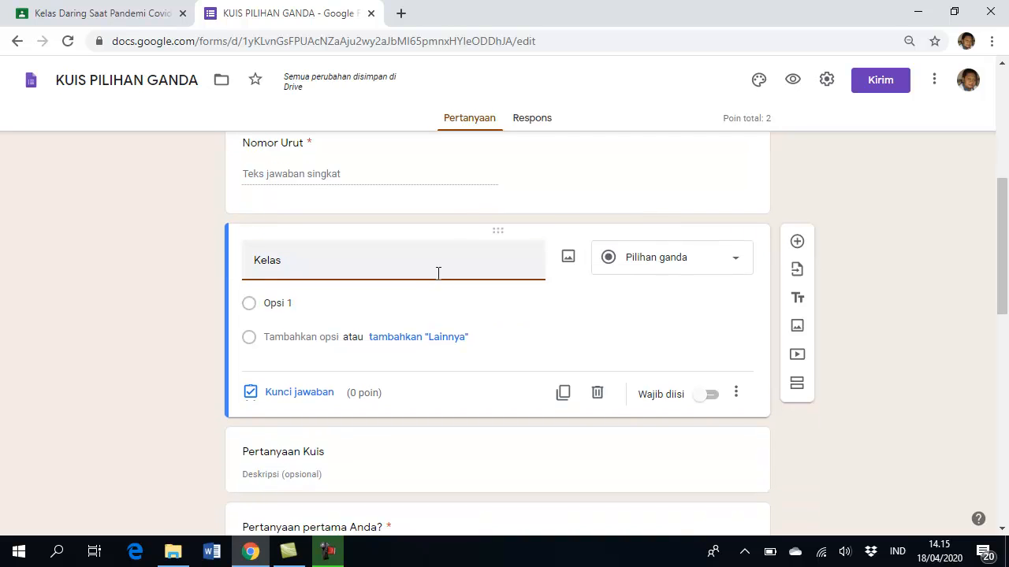
Step: Enter the answer options "Kelas IA", "Kelas IB", "Kelas IC" and "Kelas ID" for the Kelas question
left_click(280, 306)
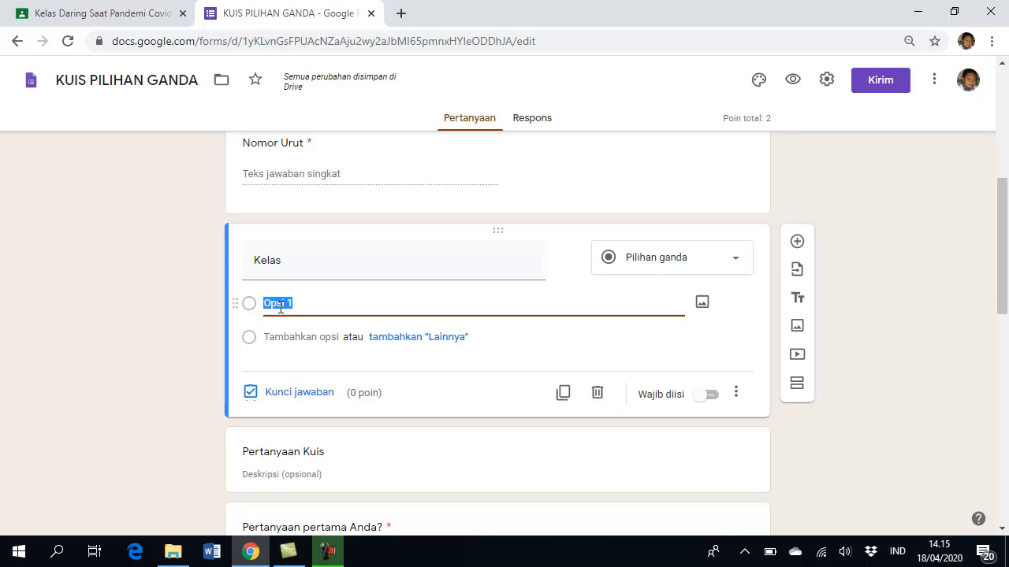
type("Kelas IA")
left_click(291, 337)
type("KELAS")
key("BackSpace")
key("BackSpace")
key("BackSpace")
key("BackSpace")
type("elas IB")
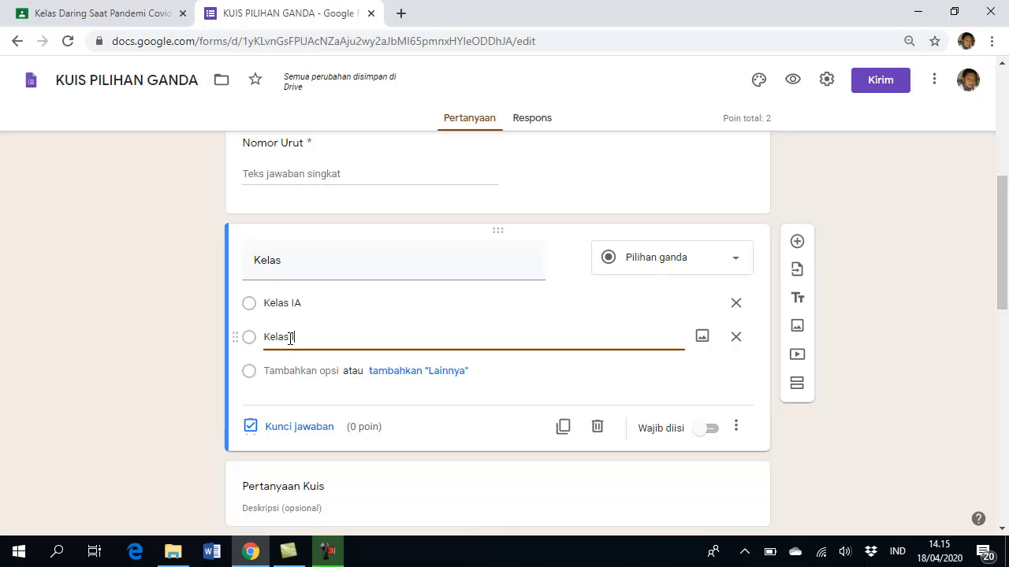
left_click(288, 371)
type("Kelas IC")
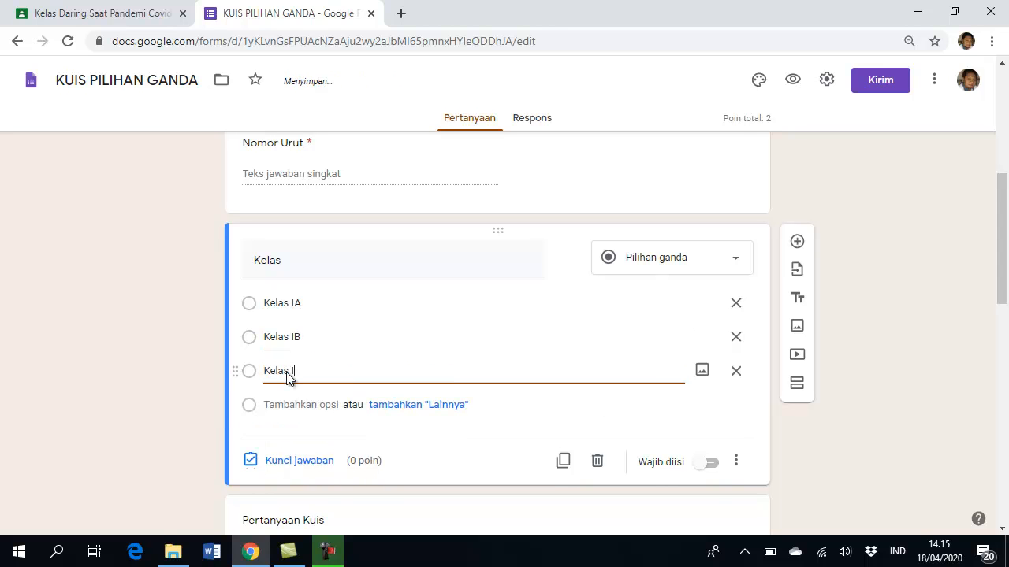
left_click(284, 402)
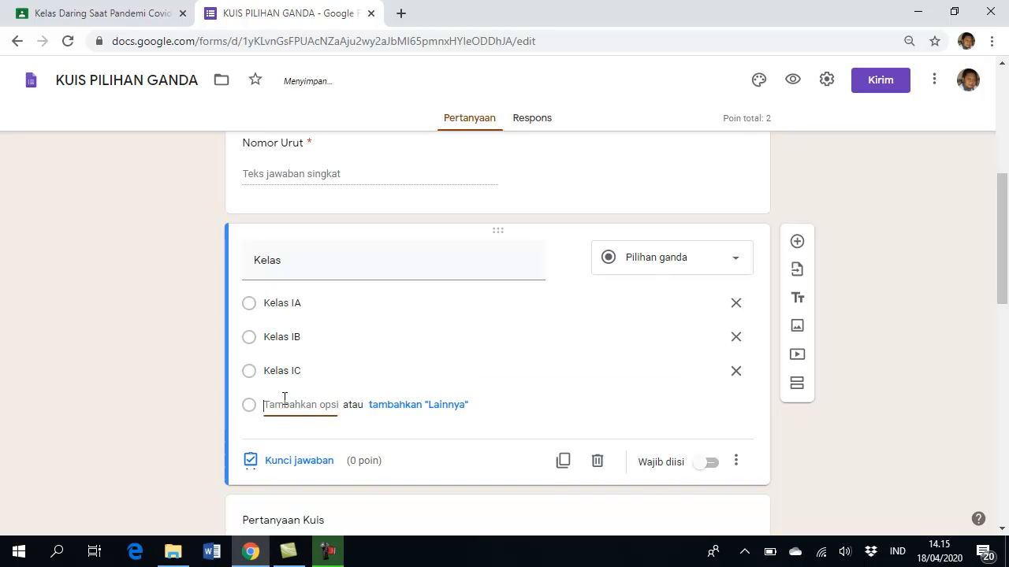
type("Kelas")
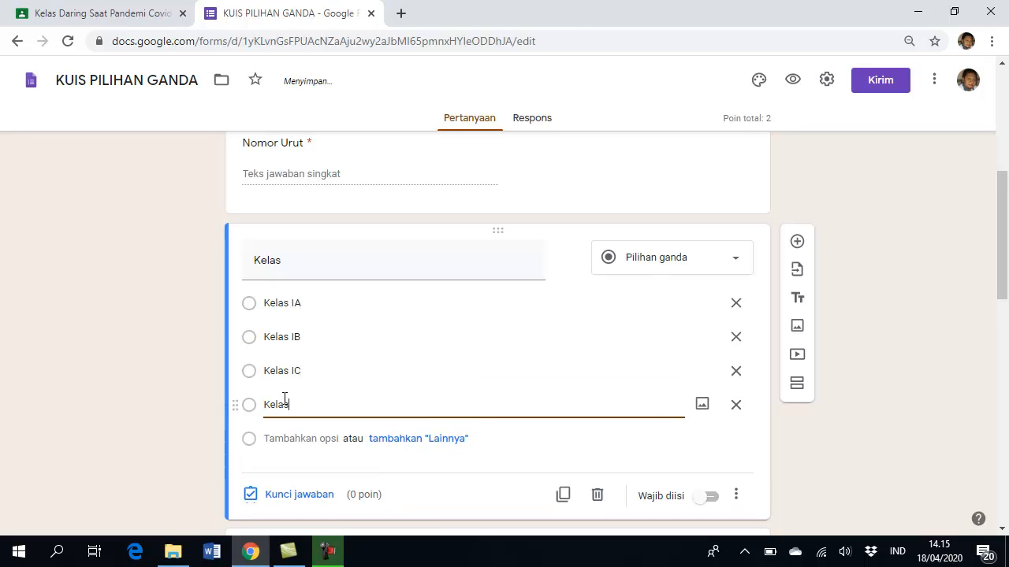
type(" ID")
Step: Switch the Kelas question's type to Kotak Centang and back to Pilihan ganda
left_click(727, 261)
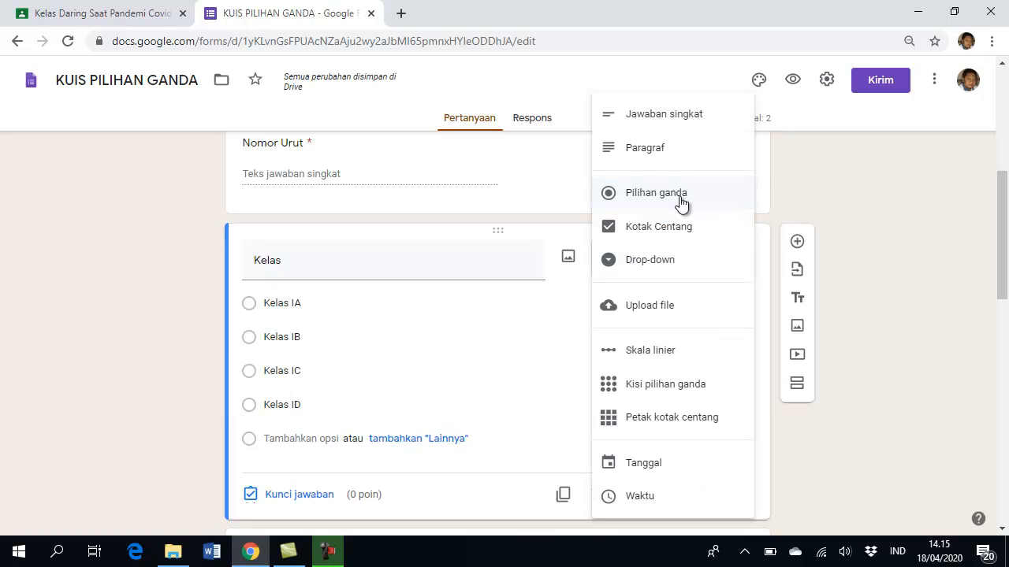
left_click(679, 203)
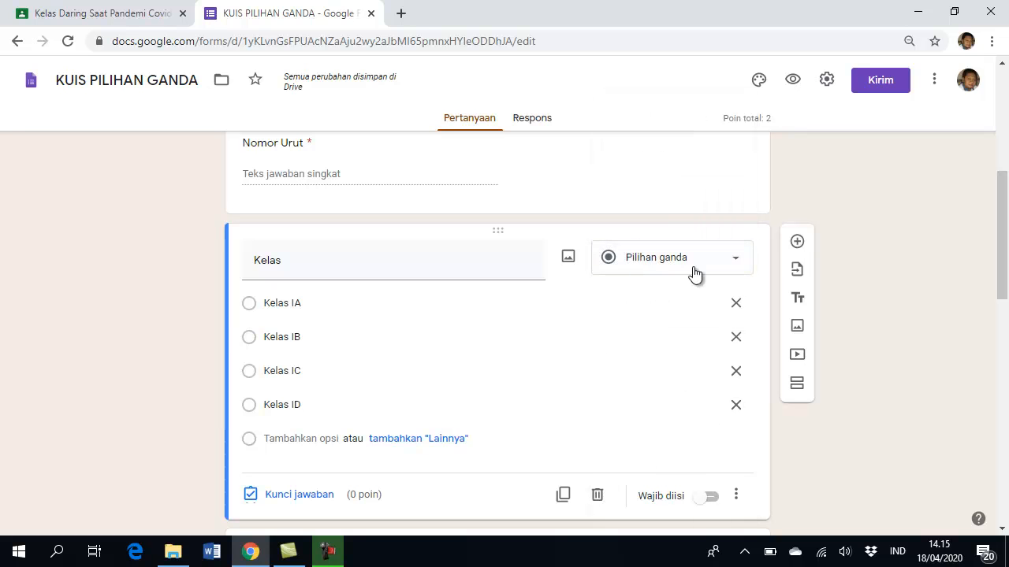
left_click(728, 261)
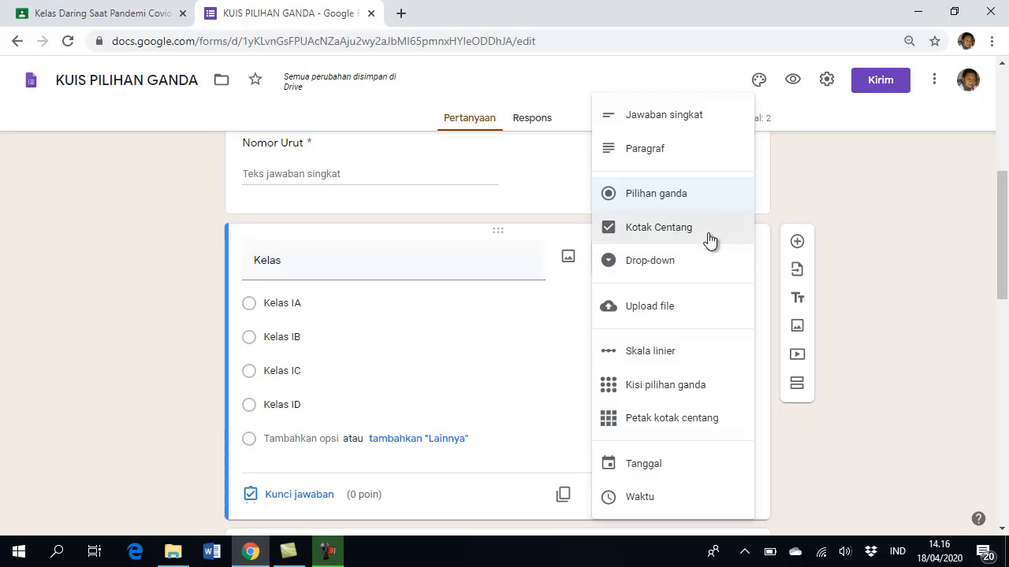
left_click(710, 238)
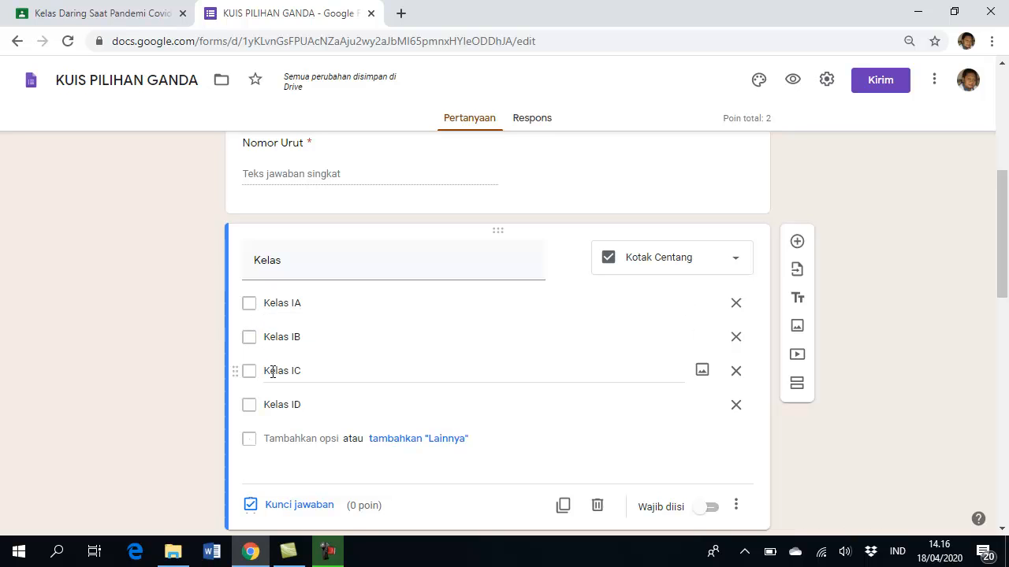
left_click(692, 269)
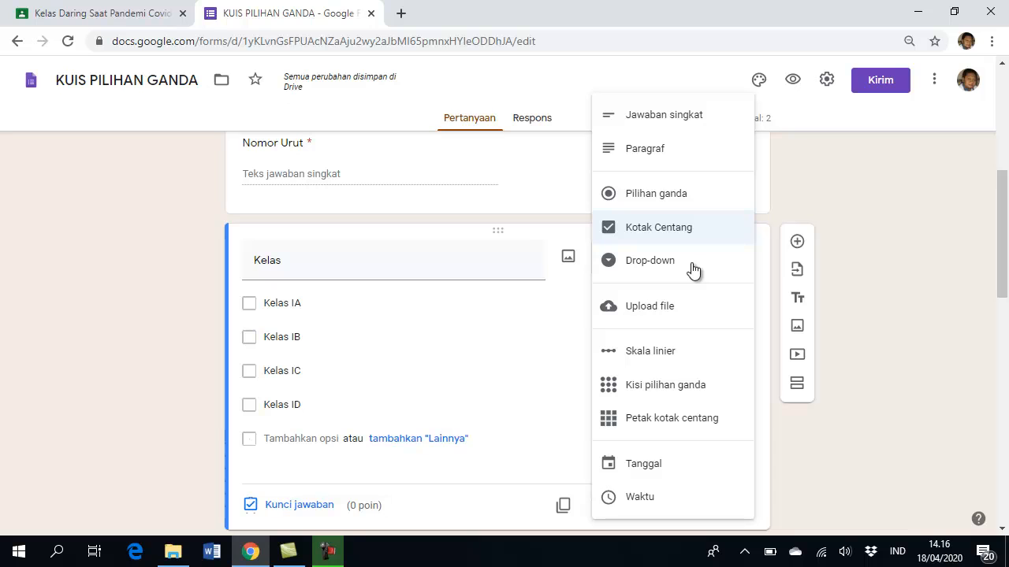
left_click(689, 194)
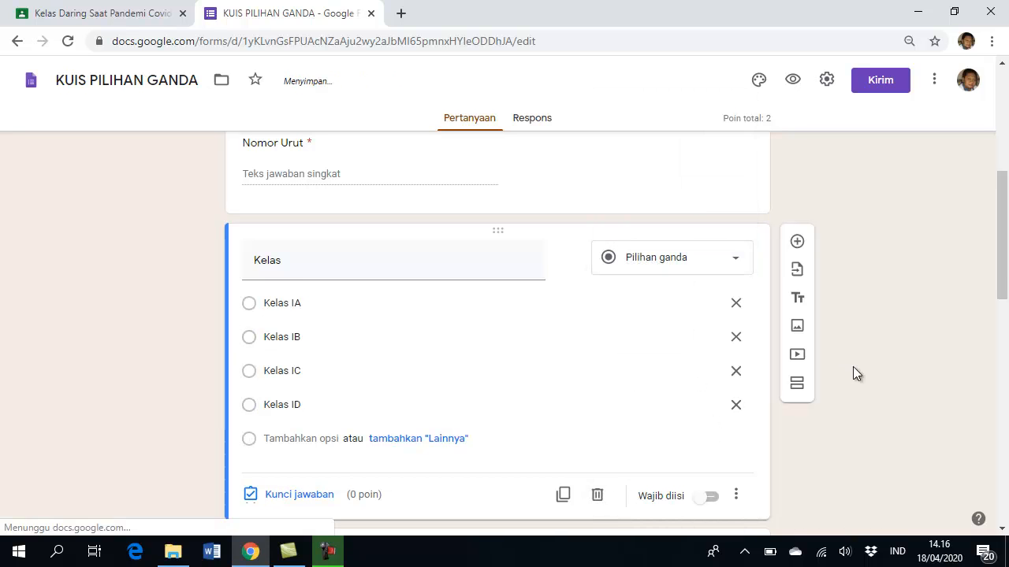
Step: Try the Drop-down type on the Kelas question and return it to Pilihan ganda
left_click_drag(1002, 299, 1001, 314)
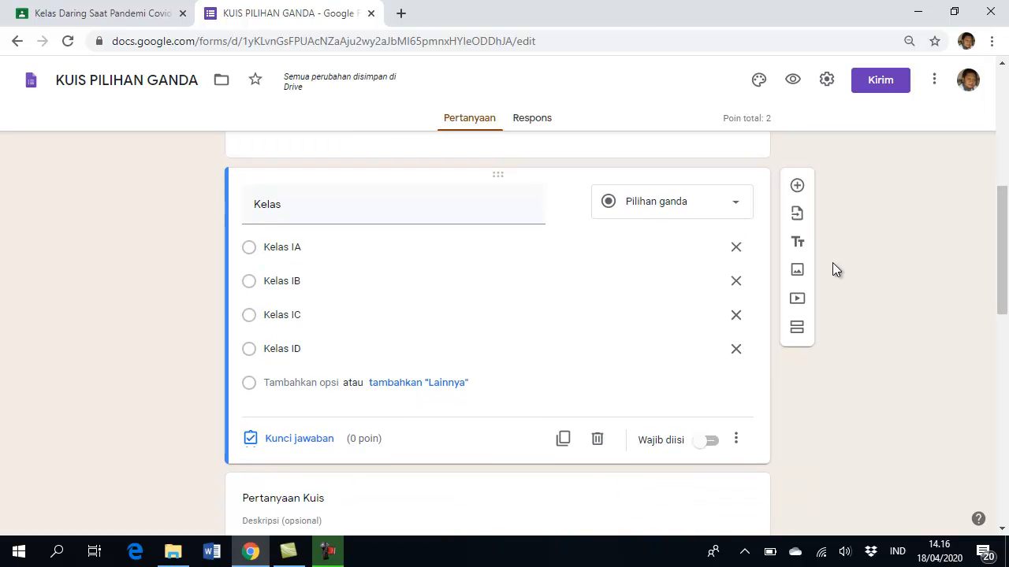
left_click(733, 205)
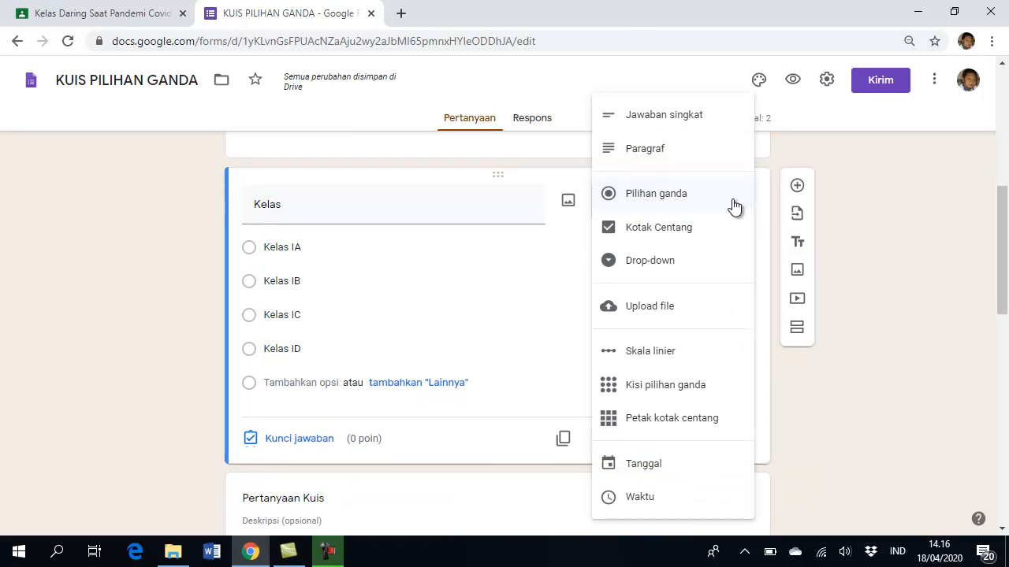
left_click(686, 261)
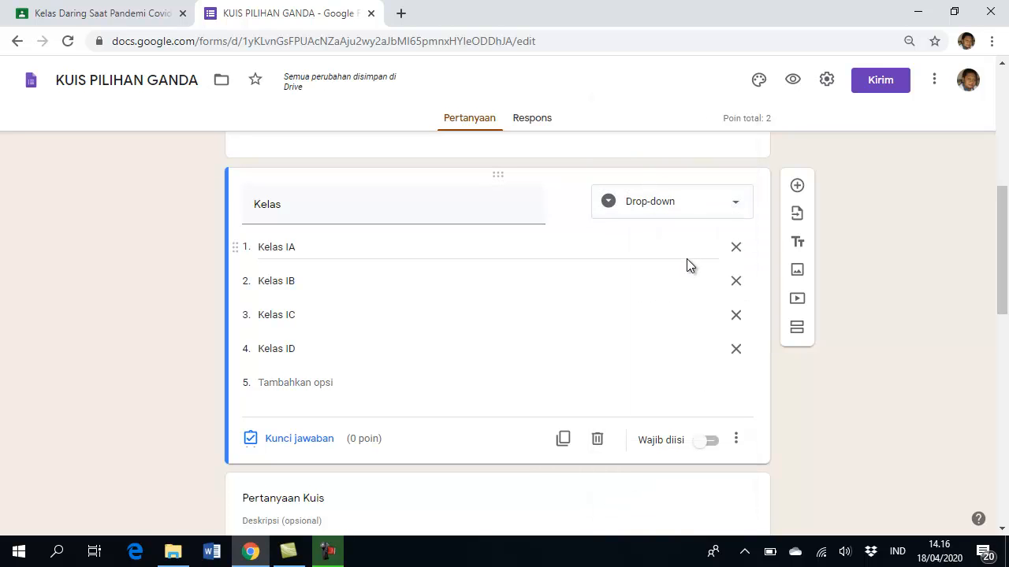
left_click(720, 213)
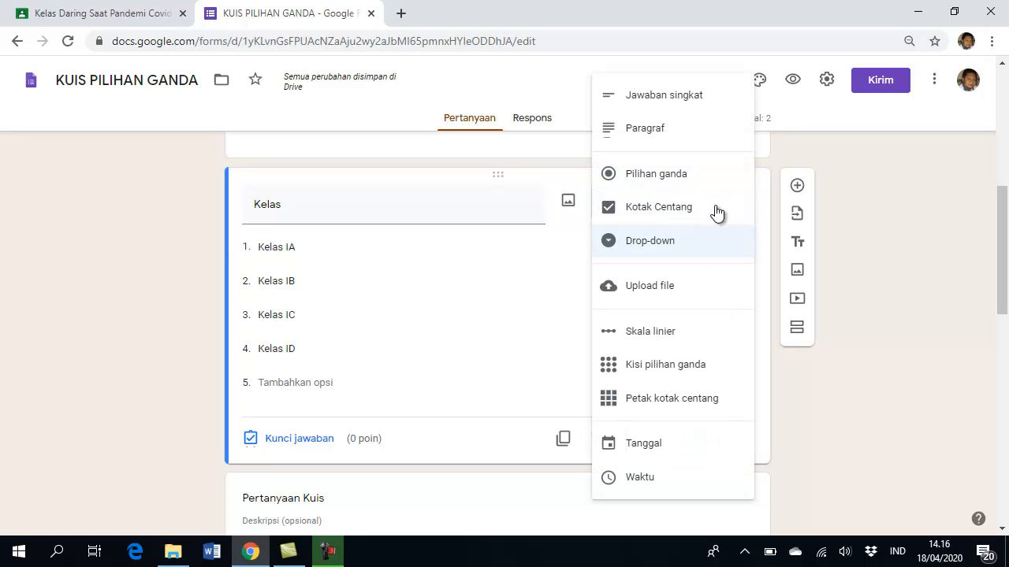
left_click(676, 178)
Step: Move the Kelas question above Nomor Urut so that it directly follows the Nama question
left_click_drag(1005, 291, 993, 256)
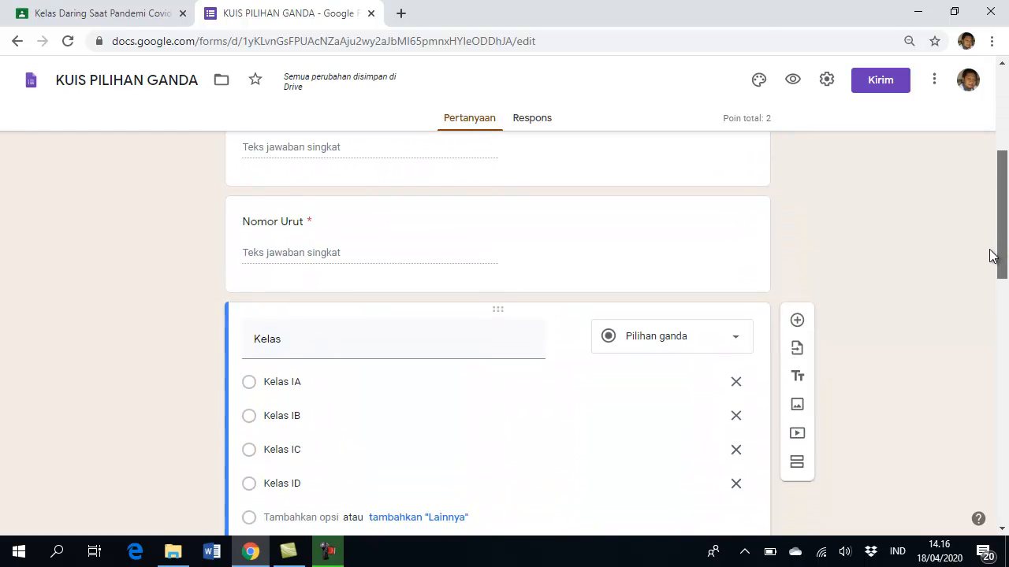
left_click_drag(999, 244, 995, 236)
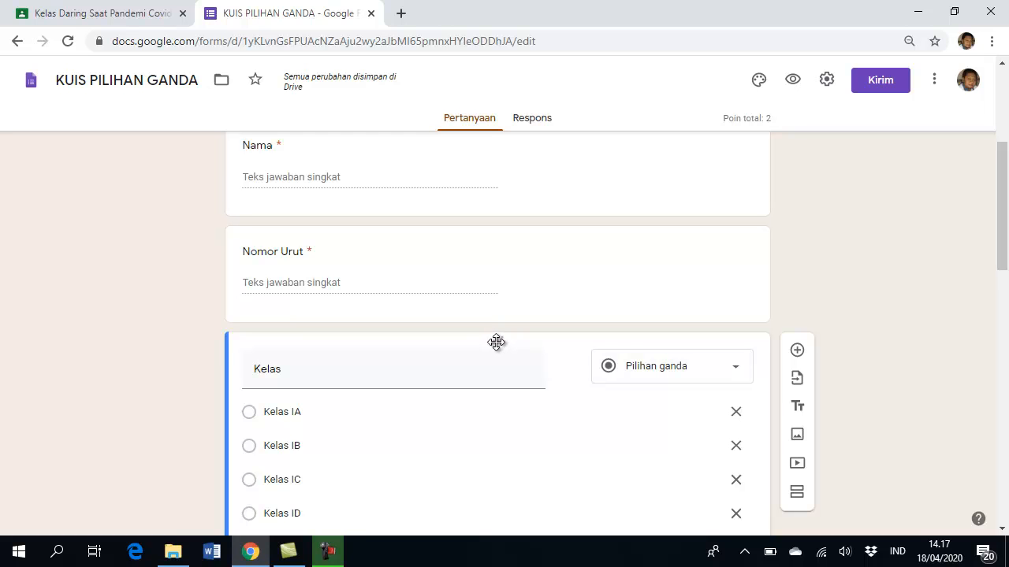
left_click_drag(495, 331, 504, 227)
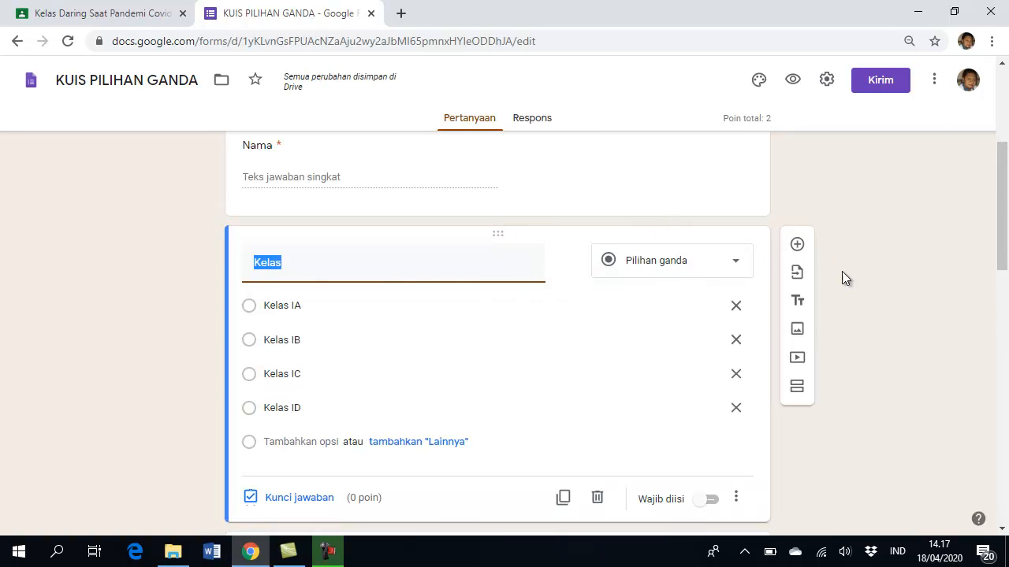
Step: Add a new section between the Nomor Urut question and the Pertanyaan Kuis heading
scroll(1003, 323, "down", 5)
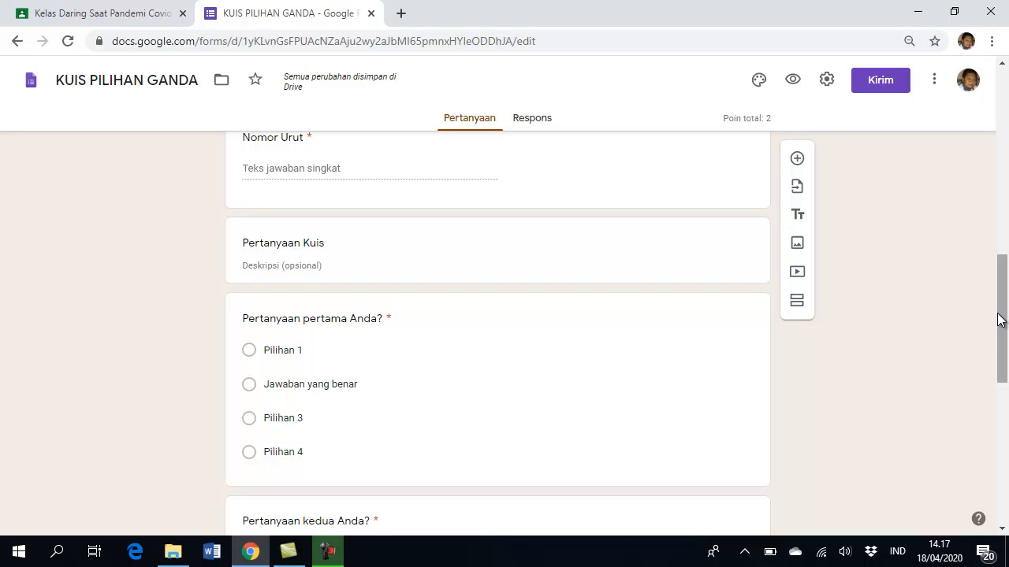
left_click_drag(998, 316, 1004, 263)
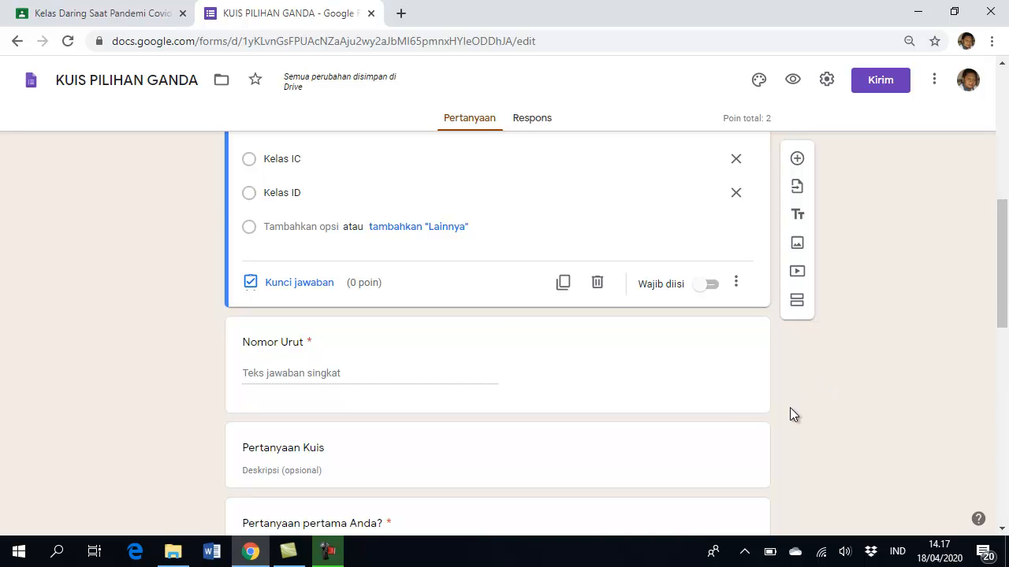
left_click(724, 403)
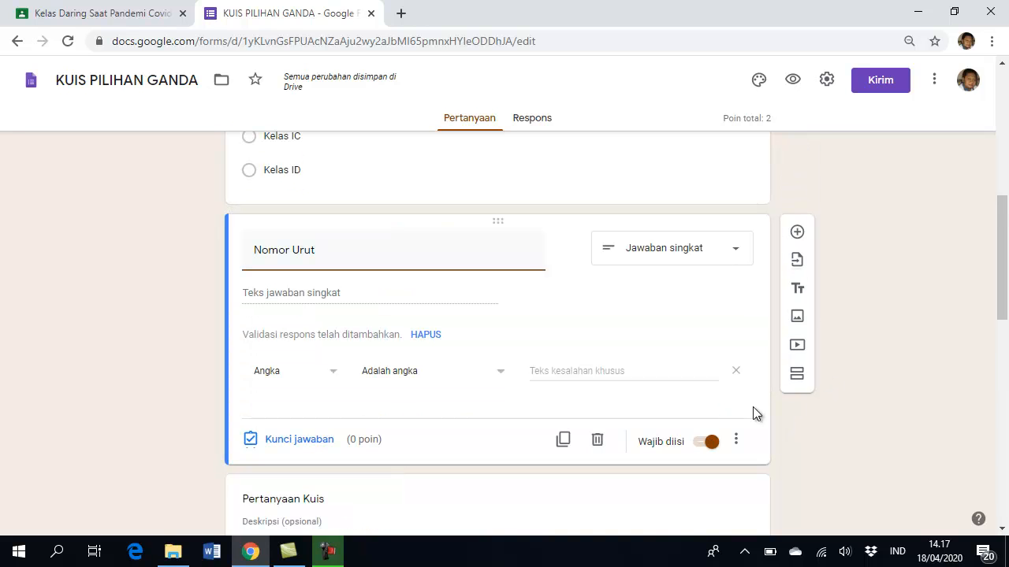
left_click_drag(1004, 292, 1000, 354)
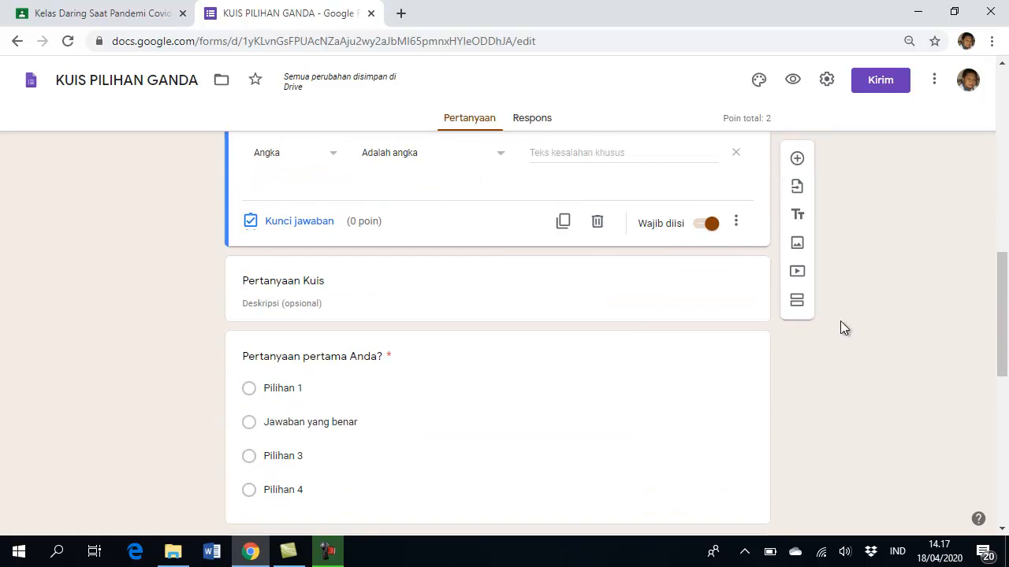
left_click(797, 300)
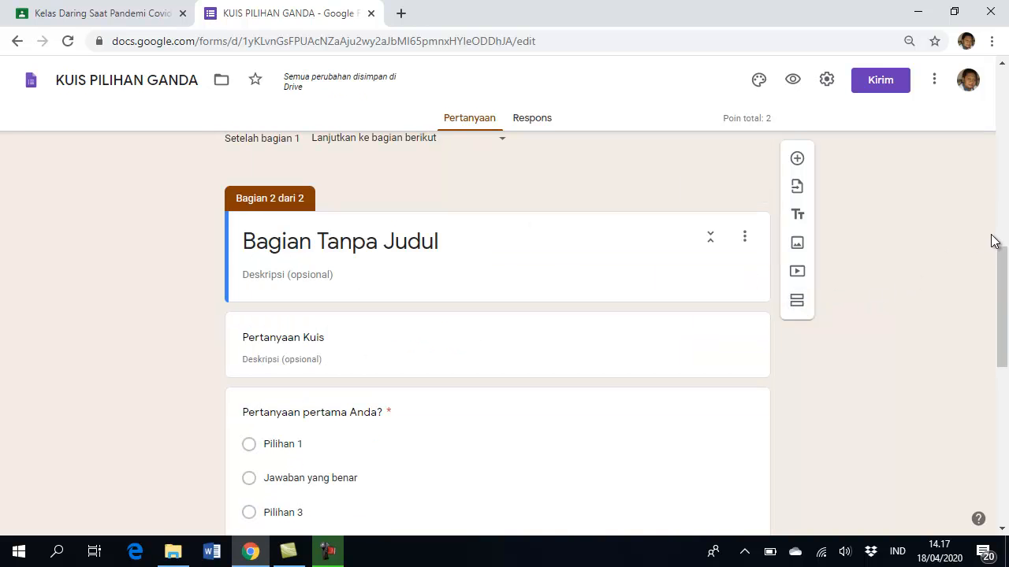
Step: Title the new second section "Kerjakan Soal Berikut"
mouse_move(1004, 280)
left_mouse_down()
mouse_move(1005, 142)
mouse_move(997, 263)
left_mouse_up()
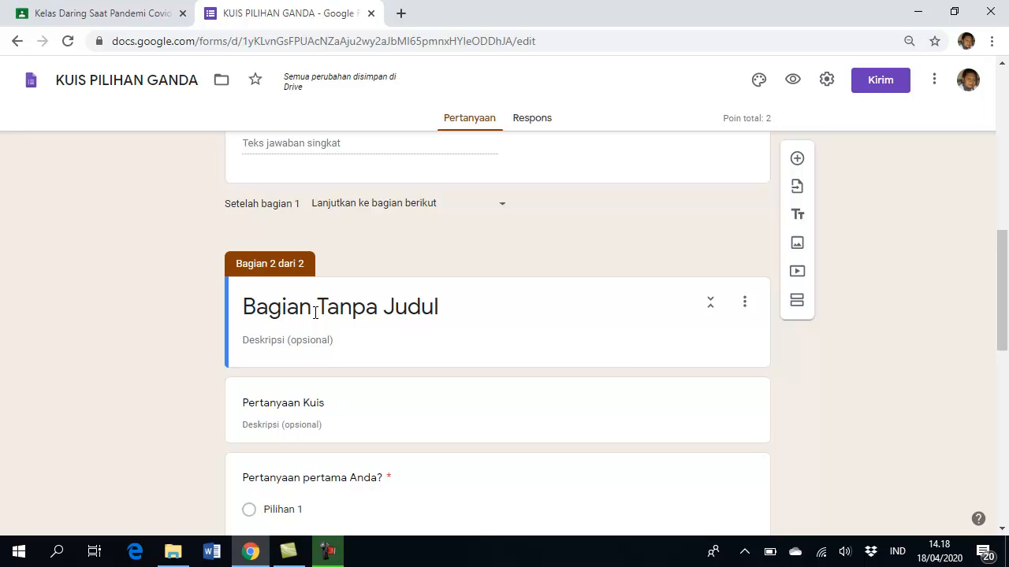
left_click(369, 311)
type("K")
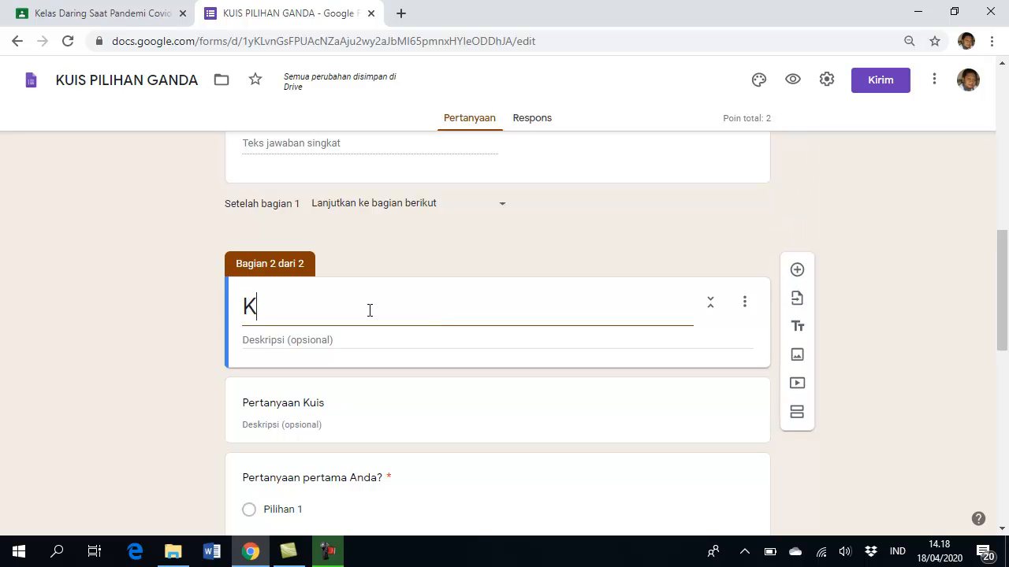
type("erjakan Soal")
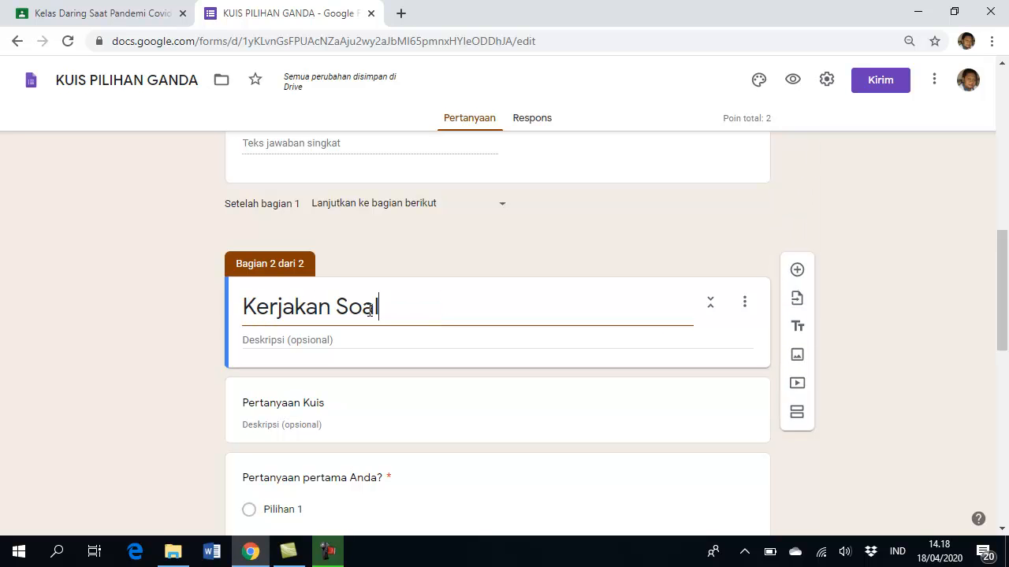
type(" Berikut")
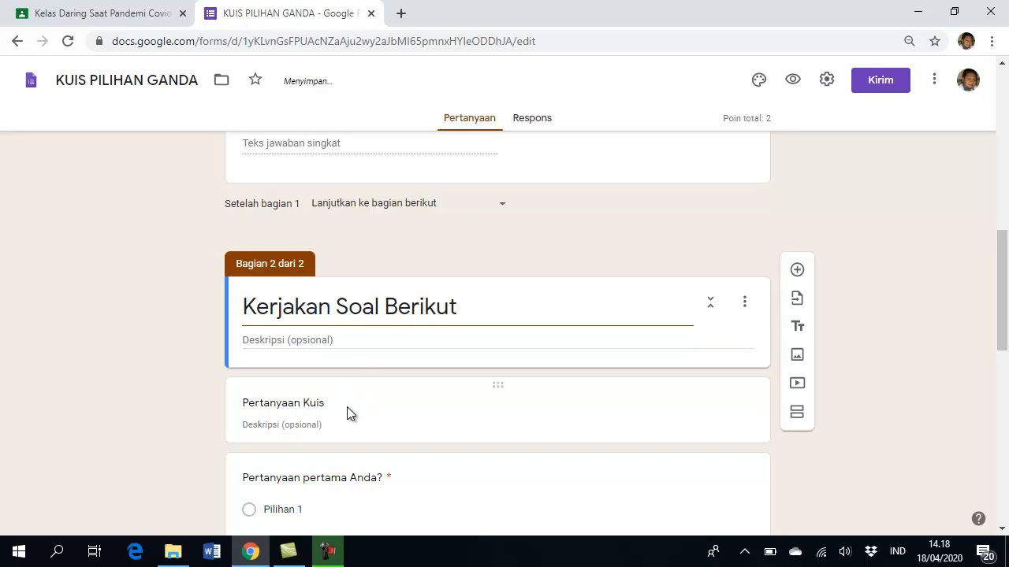
Step: Delete the Pertanyaan Kuis heading block from the second section
scroll(498, 418, "down", 2)
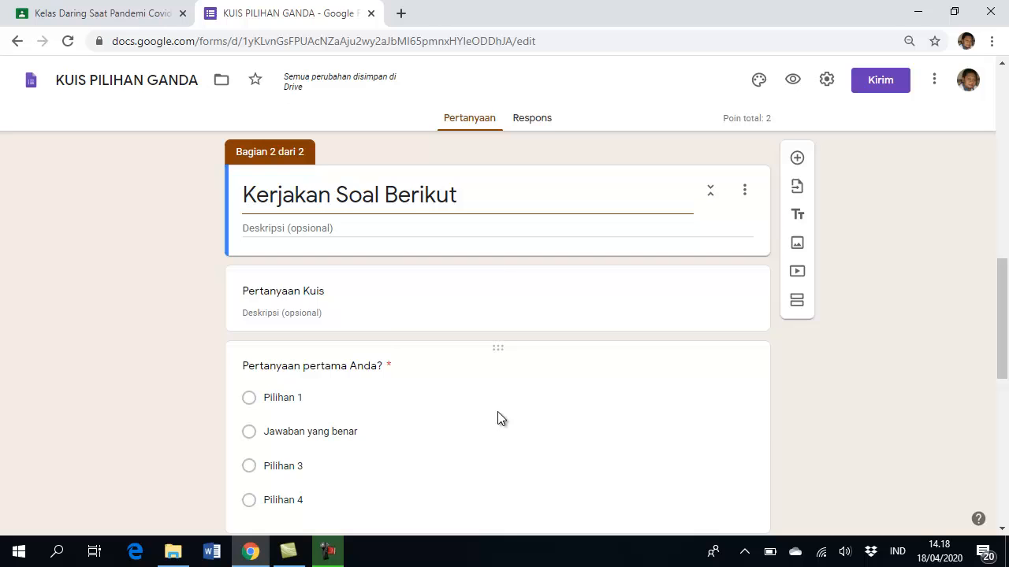
left_click(398, 307)
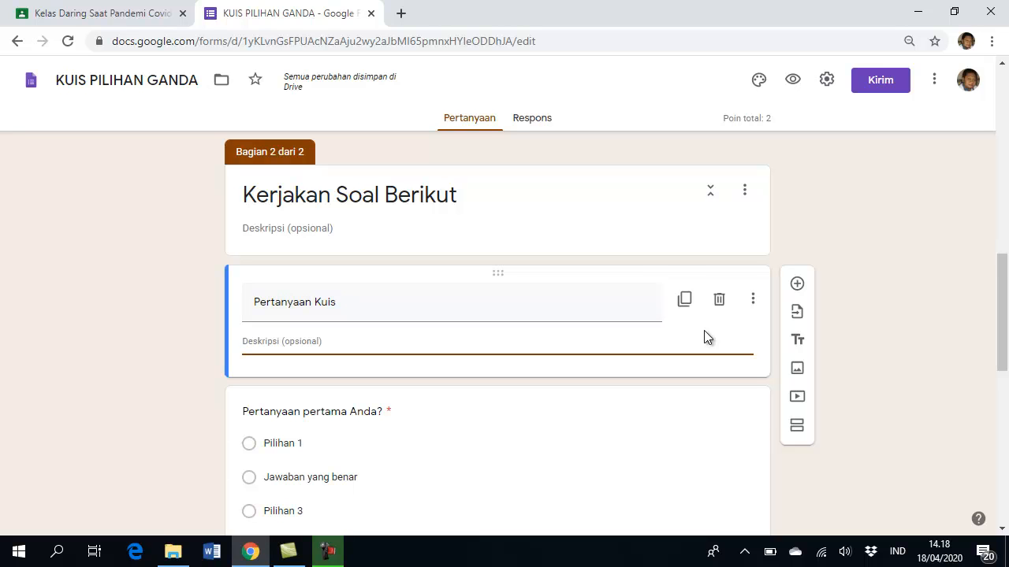
left_click(720, 302)
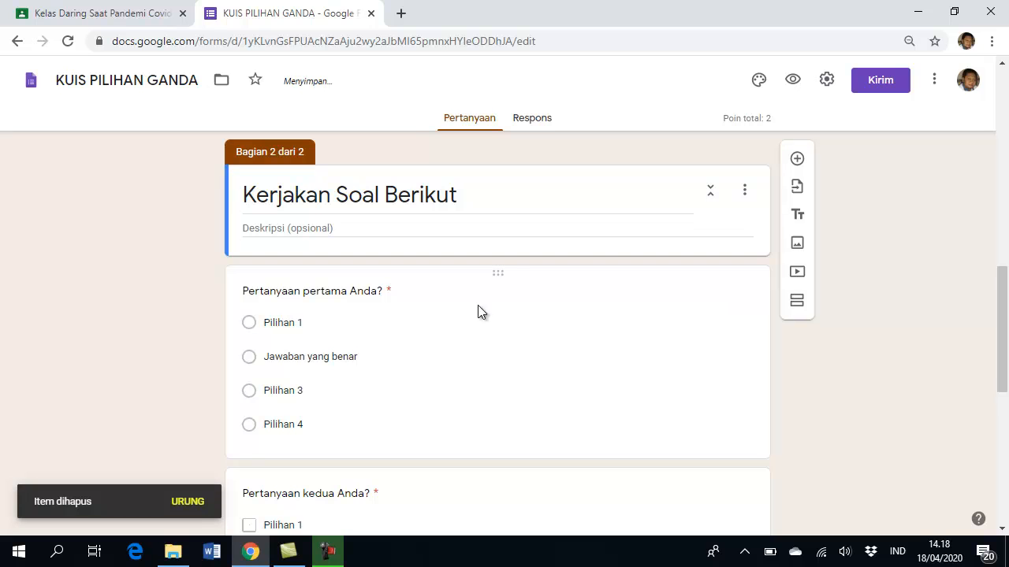
Step: Replace the first quiz question's text with "Siapakah Presiden Ke-3 RI"
left_click(308, 293)
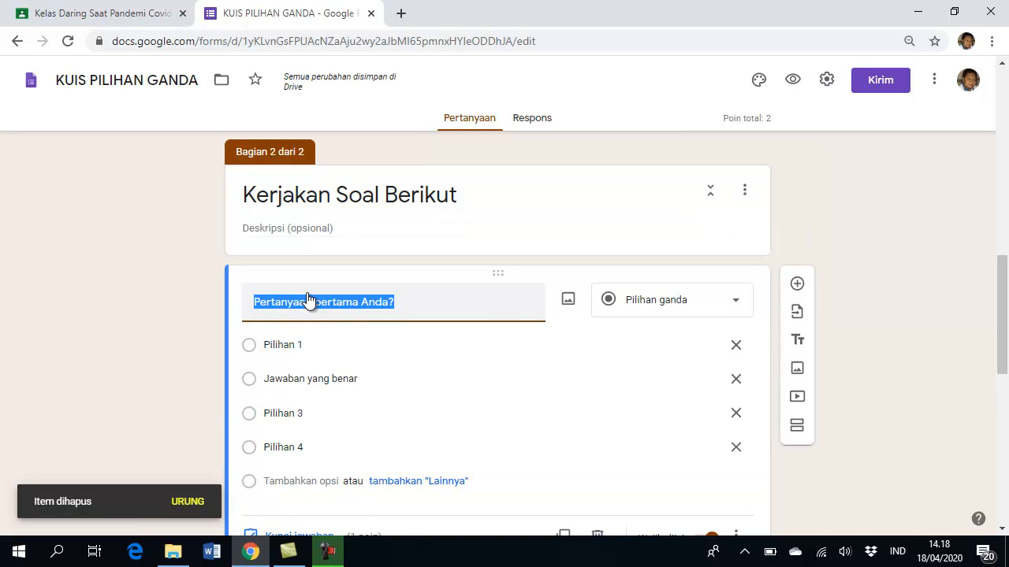
type("Siapa")
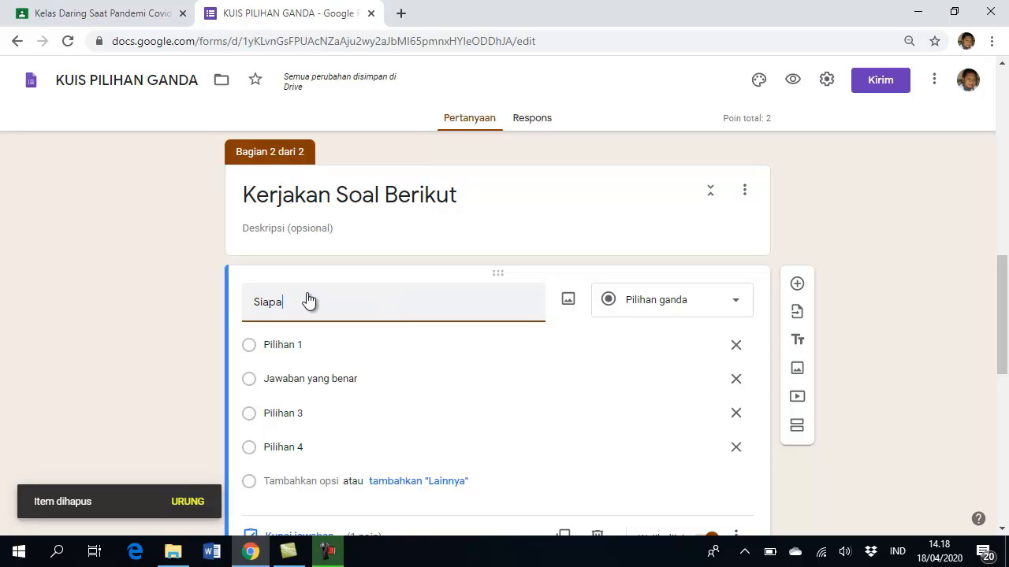
type("kah presi")
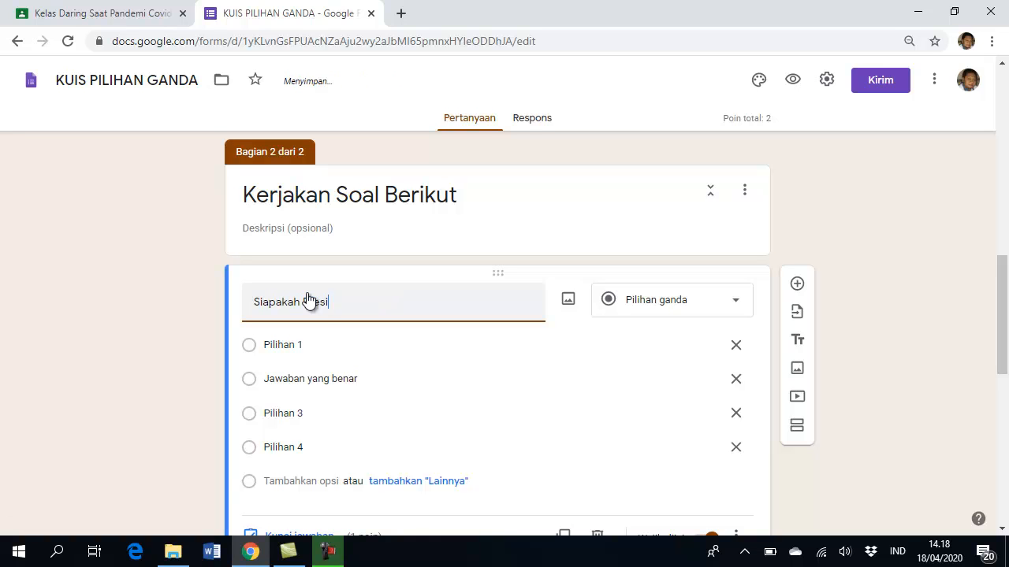
type("den")
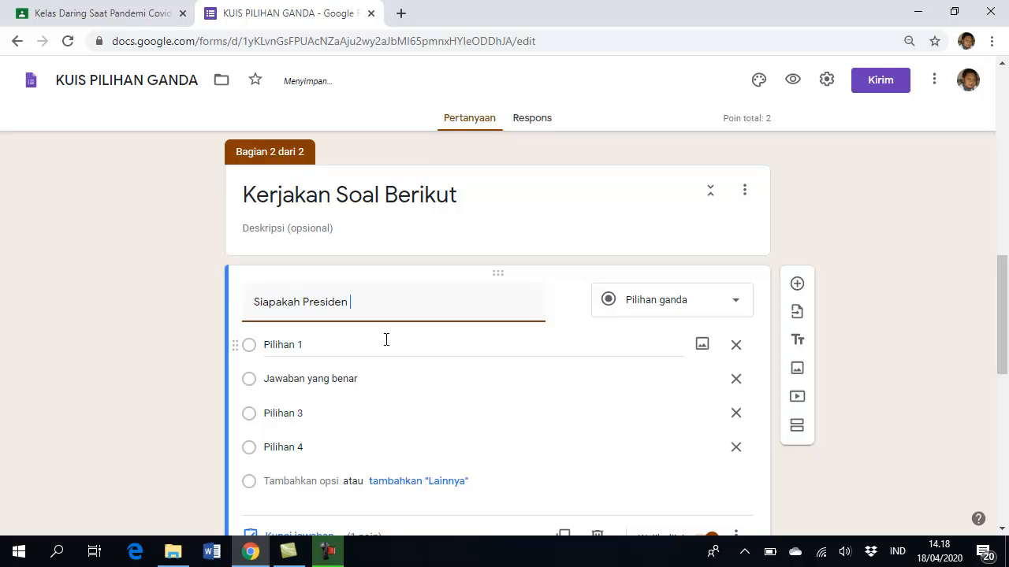
type(" Ke")
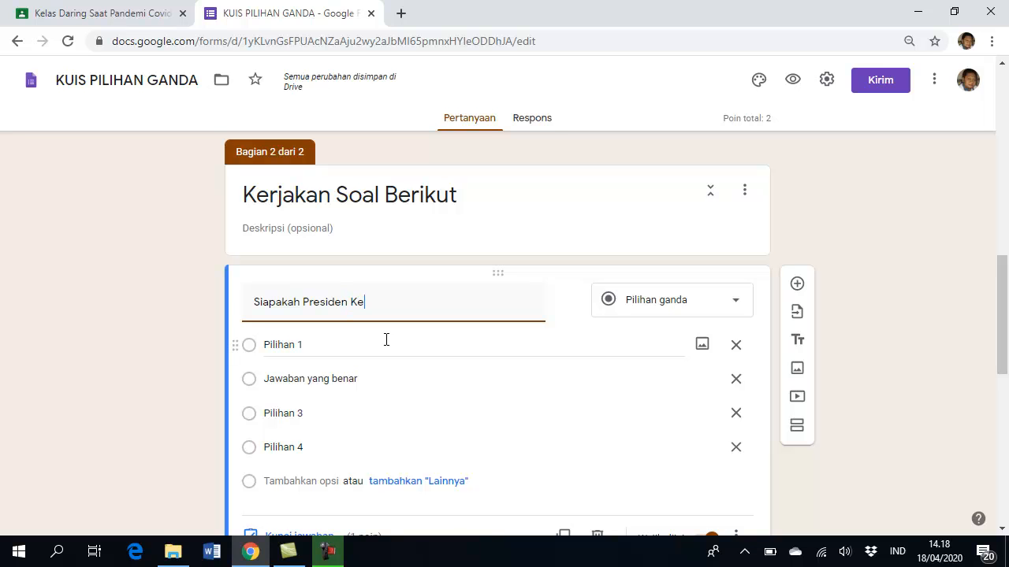
type("-3 RI")
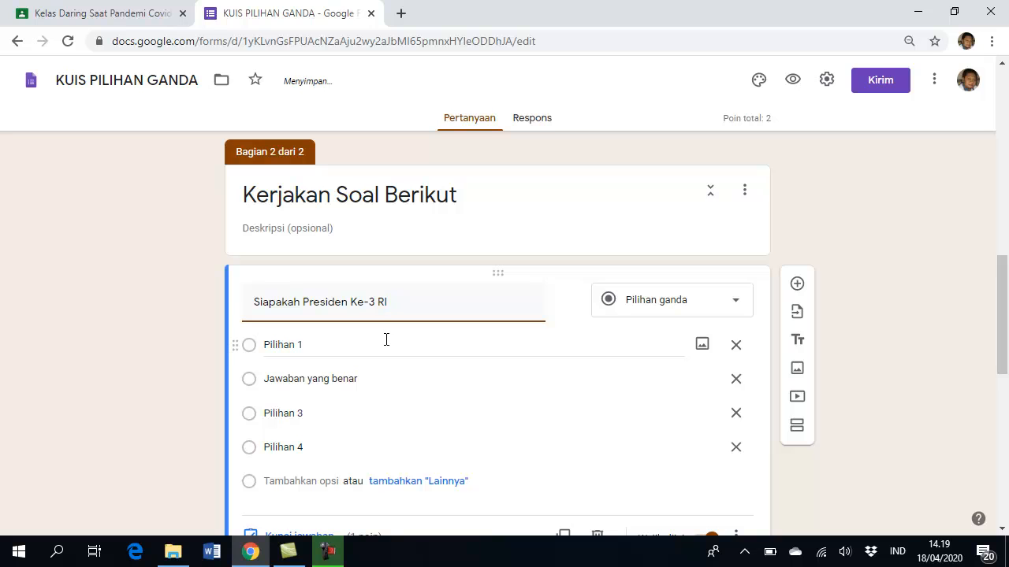
Step: Replace the first answer option of the president question with "Soekarno"
left_click(346, 346)
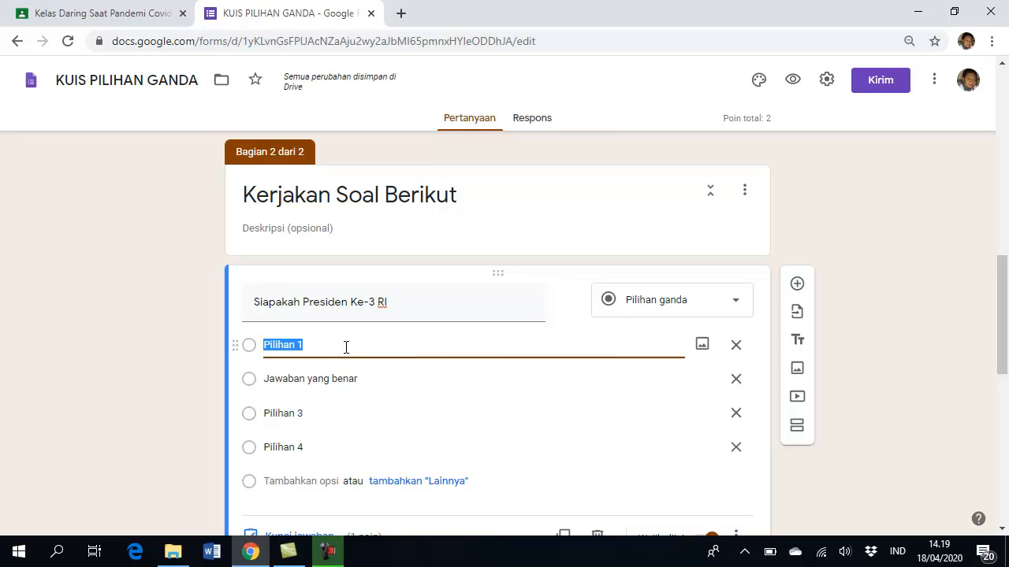
type("Soha")
key("BackSpace")
key("BackSpace")
key("BackSpace")
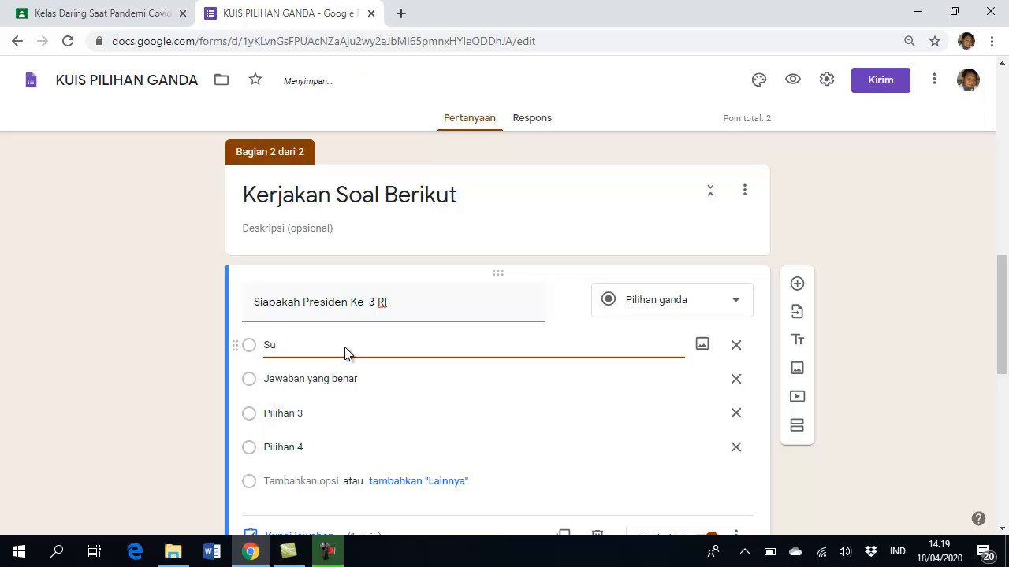
type("oekarno")
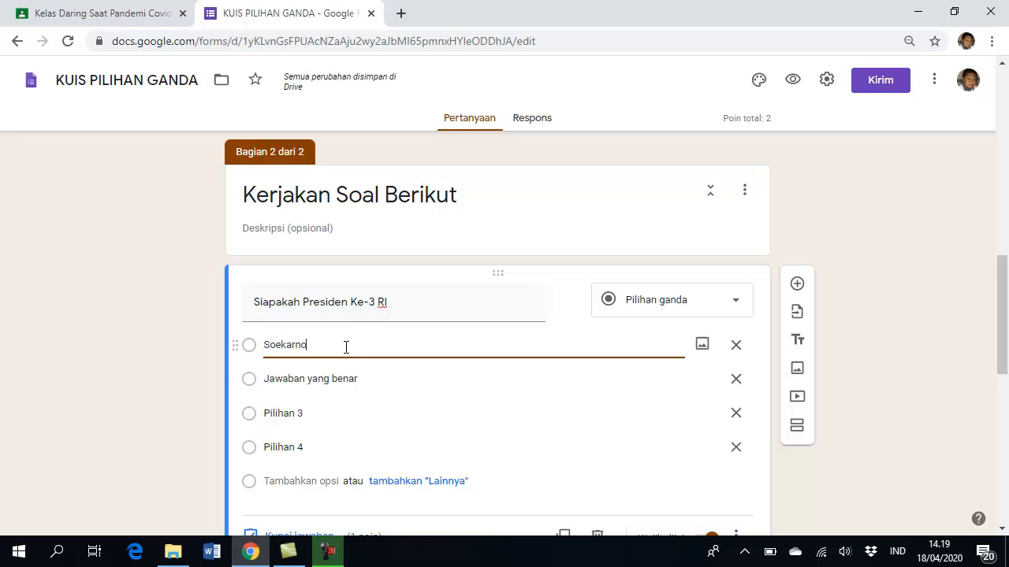
Step: Replace the second and third answer options with "Soeharto" and "Habibie", and remove the Pilihan 4 option
left_click(293, 383)
type("So")
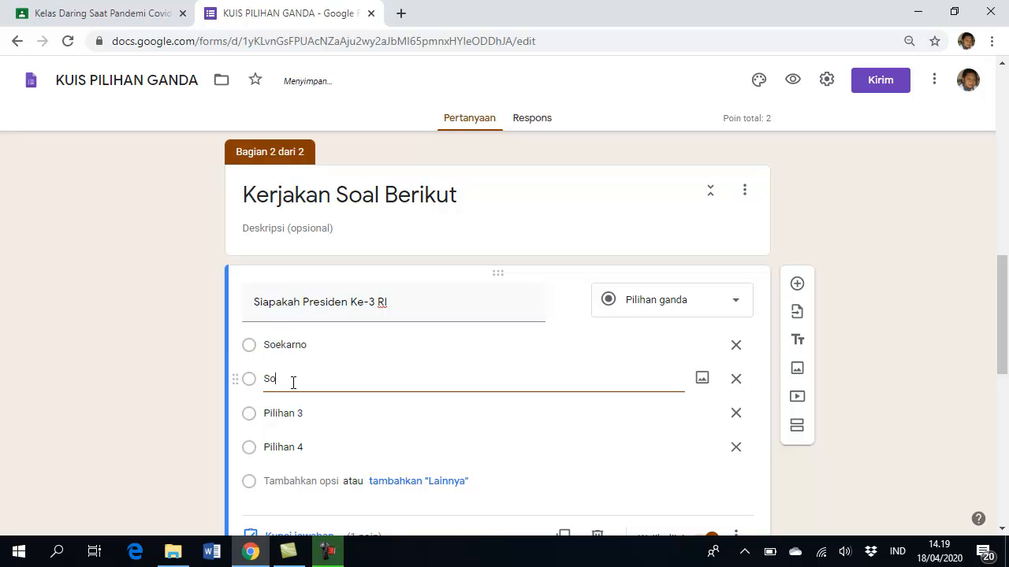
type("eharto")
left_click(280, 412)
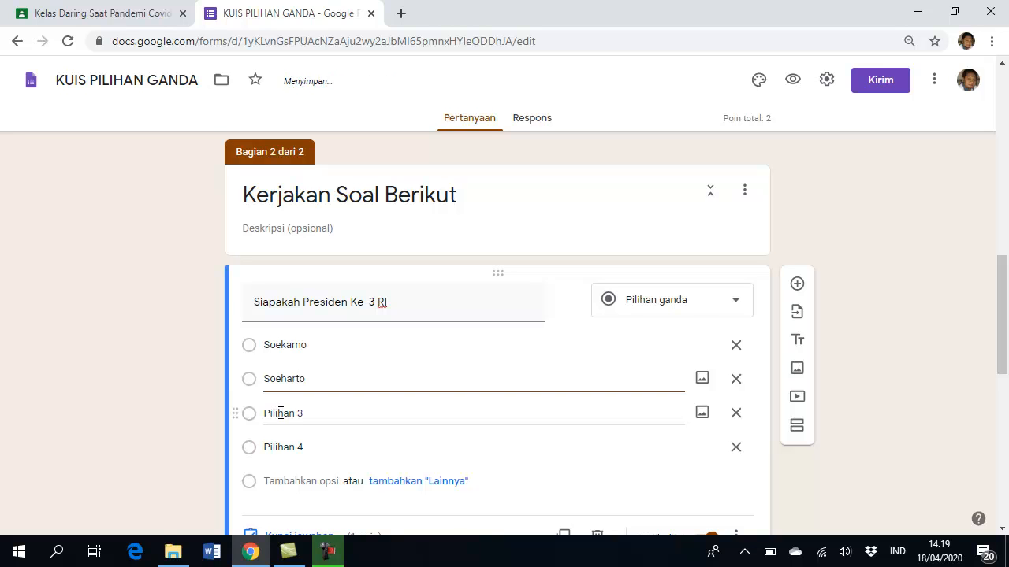
type("Habibie")
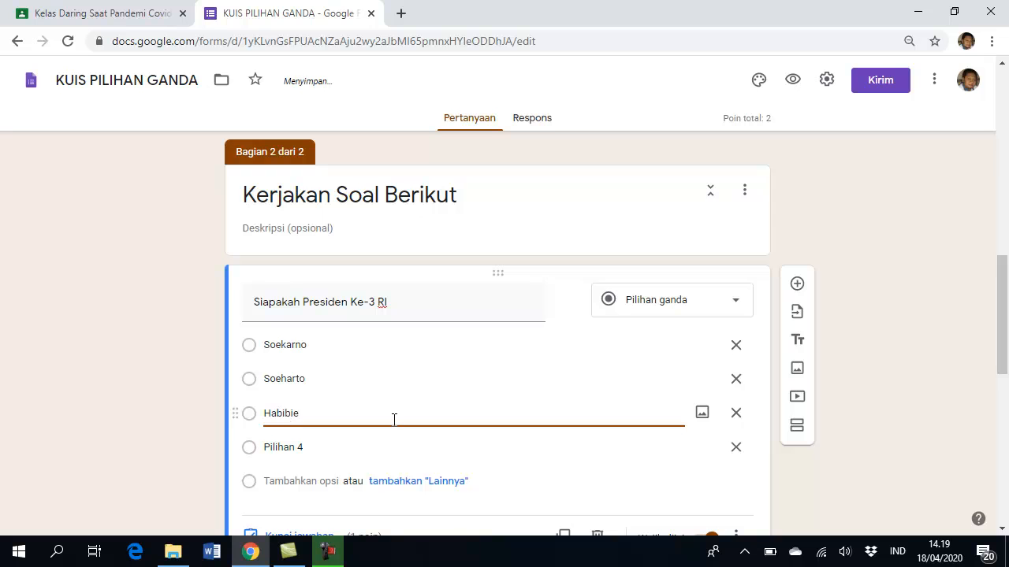
scroll(528, 434, "down", 2)
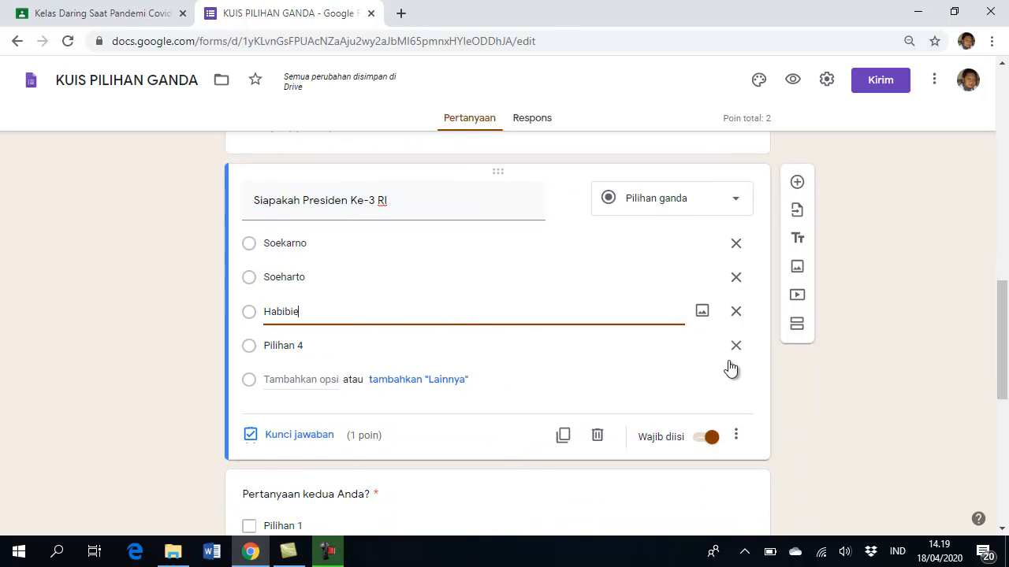
left_click(737, 353)
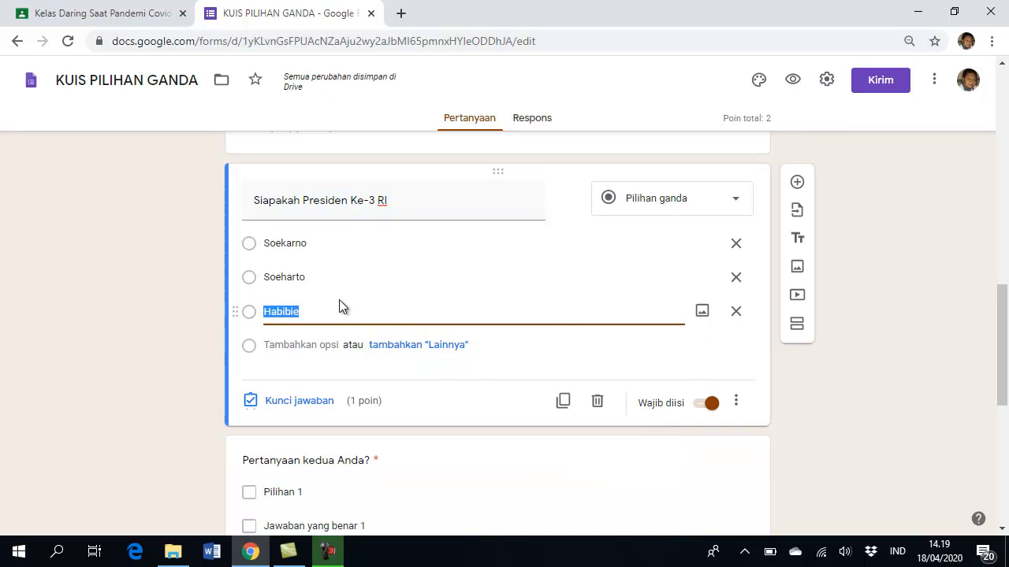
Step: Prefix the Soekarno, Soeharto and Habibie options with the letters "a.", "b." and "c." respectively
left_click(332, 274)
left_click(329, 246)
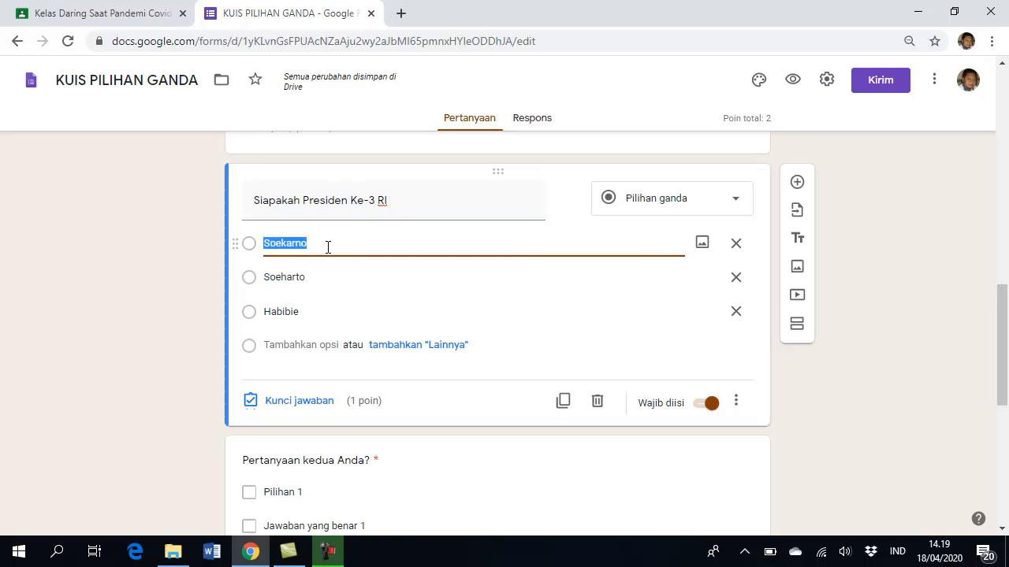
left_click(265, 247)
type("a.")
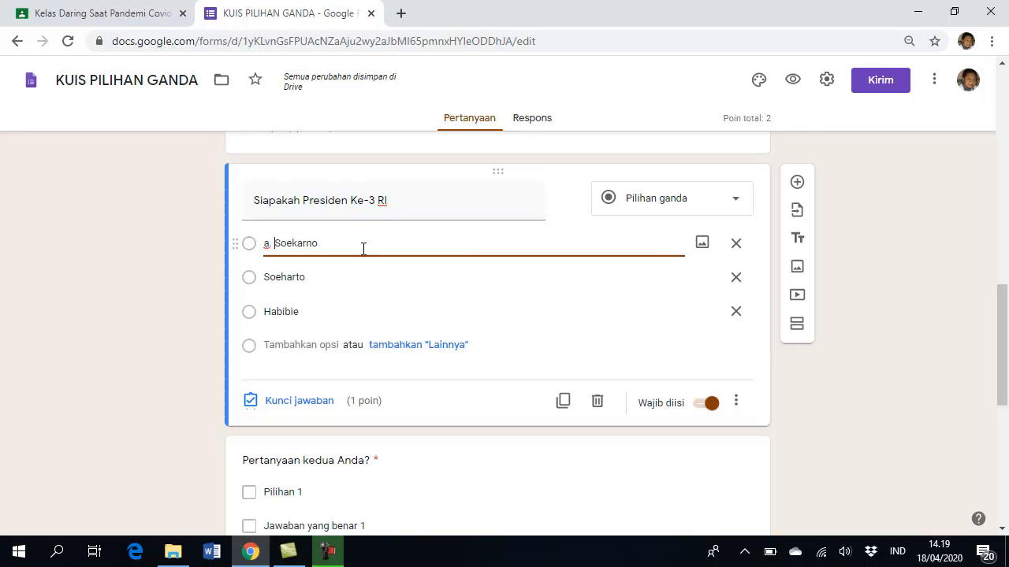
left_click(266, 277)
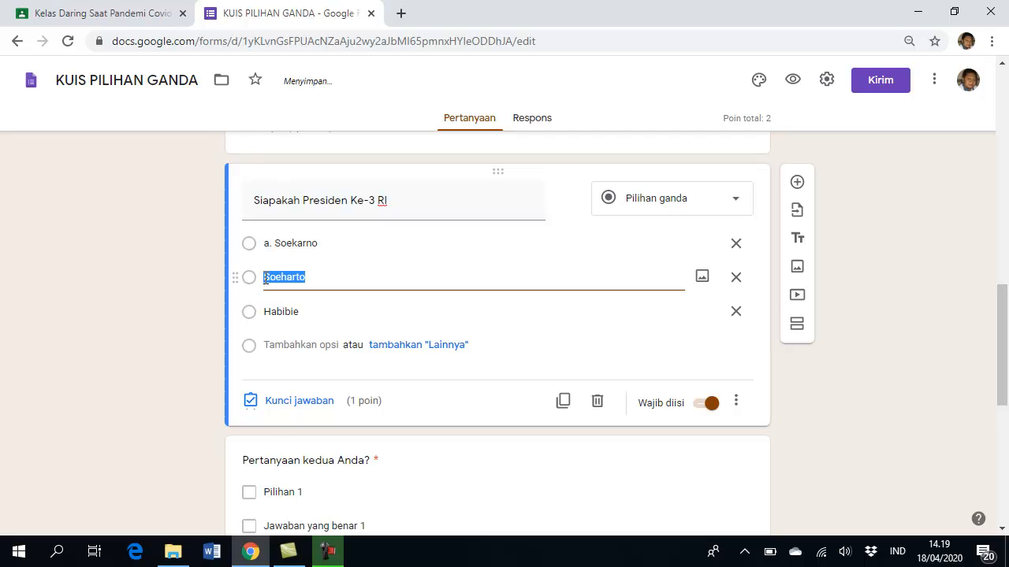
left_click(266, 278)
type("b.")
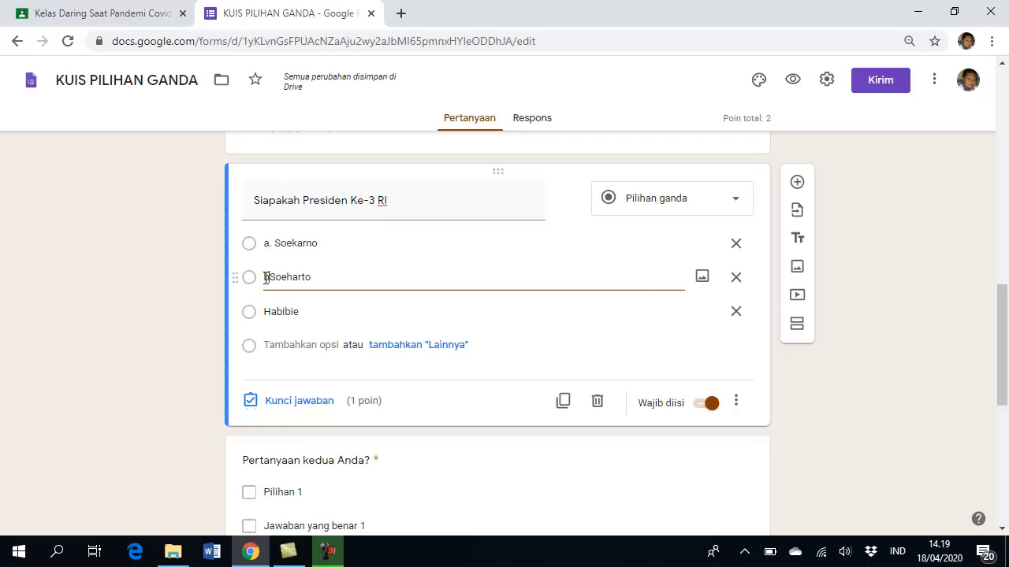
left_click(265, 312)
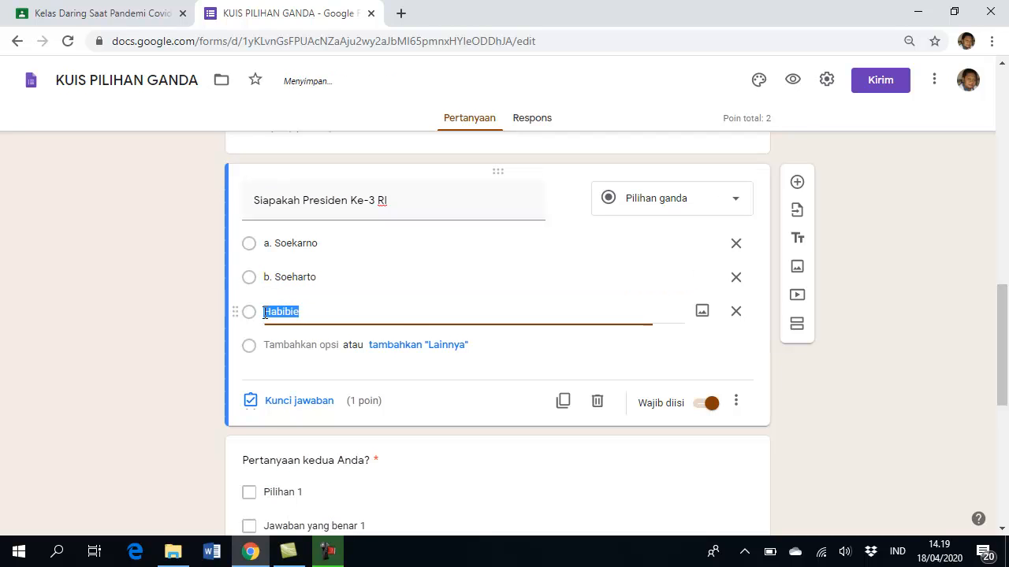
left_click(266, 312)
type("c.")
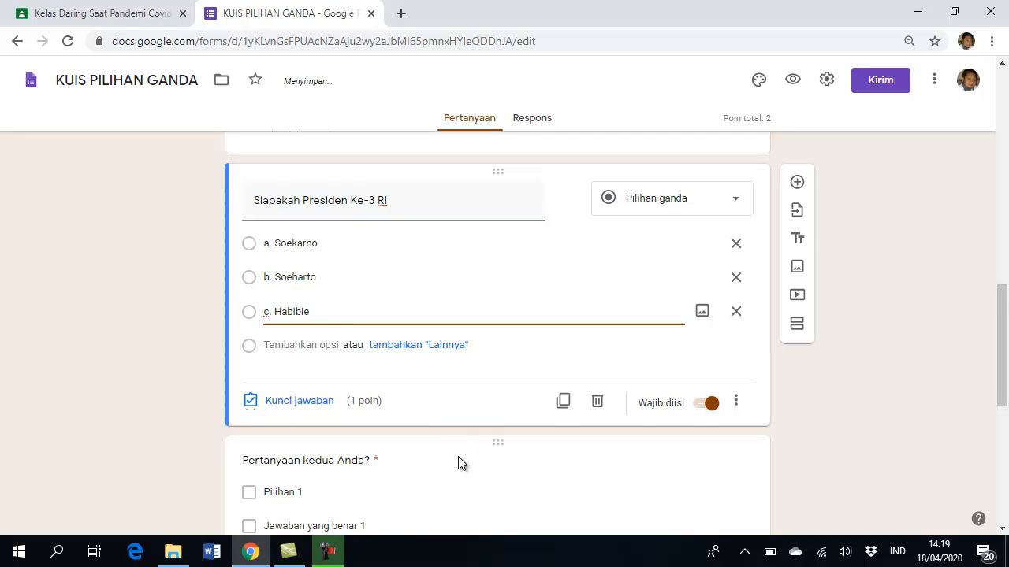
Step: In the president question's answer key, mark "c. Habibie" as correct and set its score to 25 points
scroll(462, 463, "down", 1)
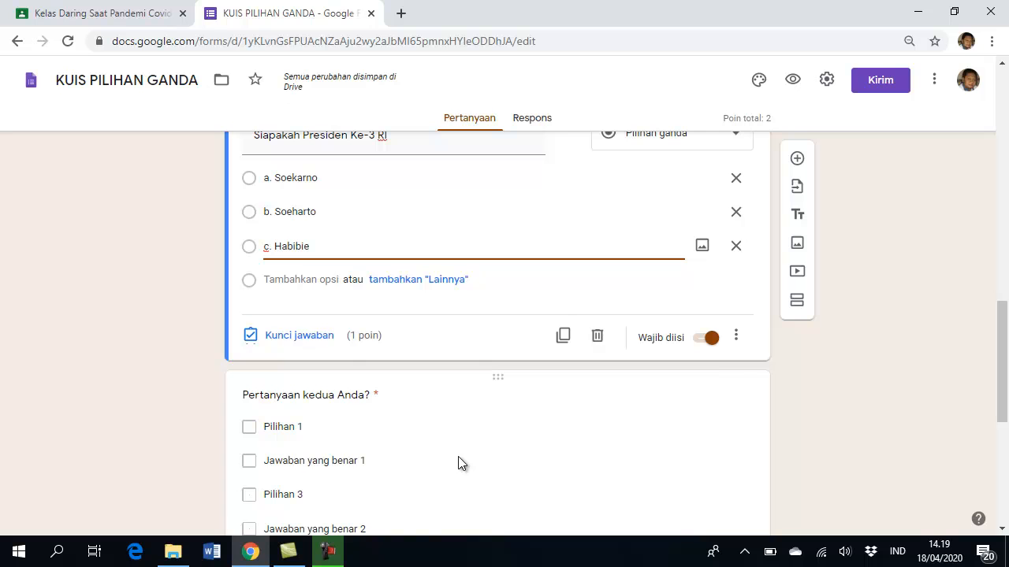
left_click(302, 339)
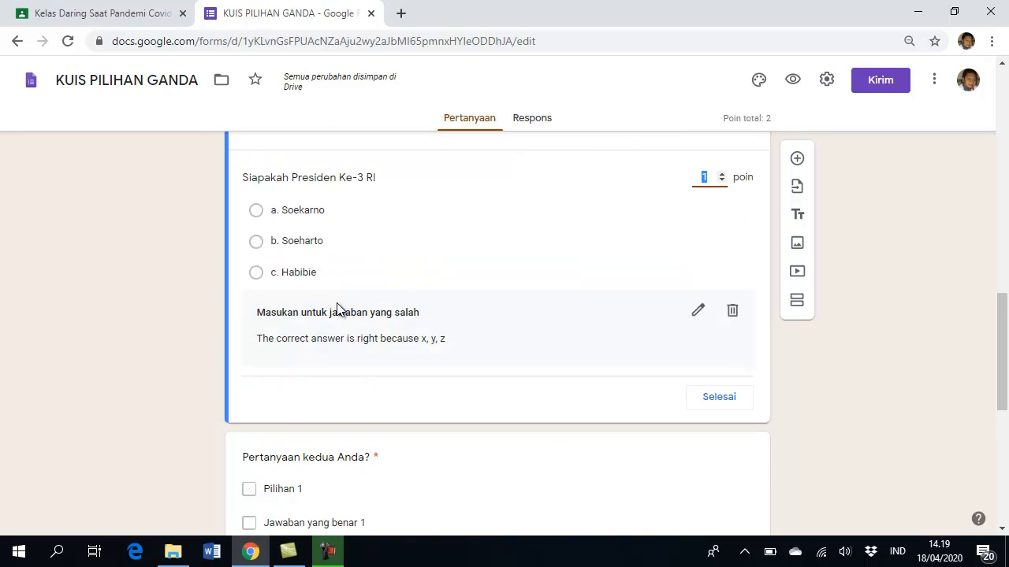
left_click(258, 276)
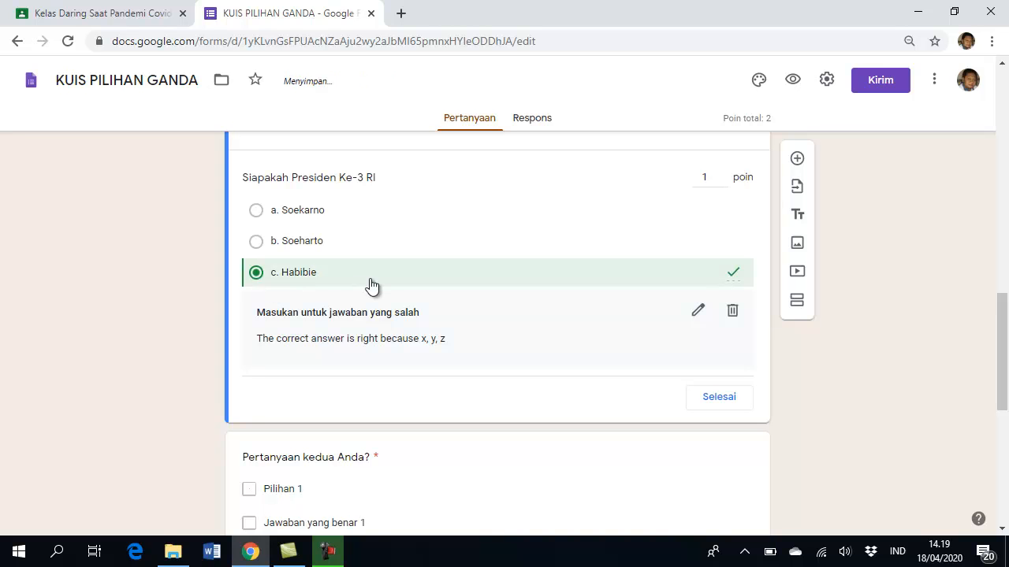
left_click(704, 179)
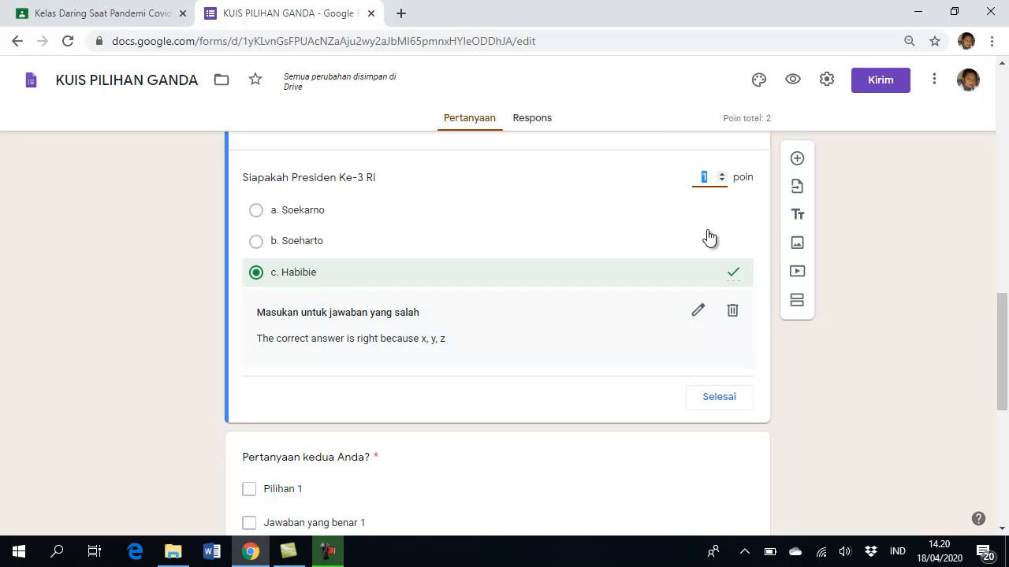
type("25")
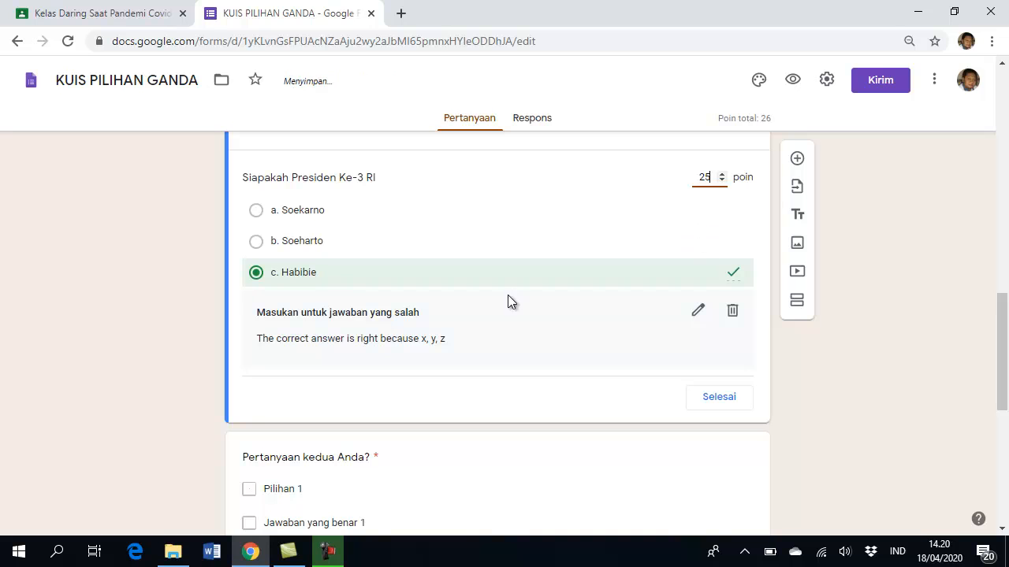
Step: Delete the feedback for wrong answers from the president question's answer key
scroll(437, 368, "down", 1)
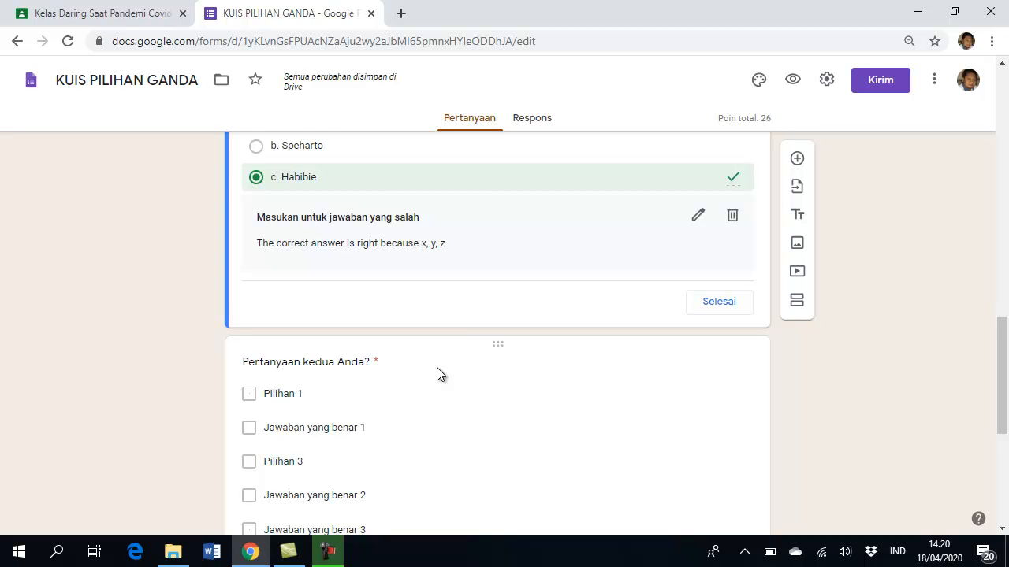
scroll(437, 367, "down", 1)
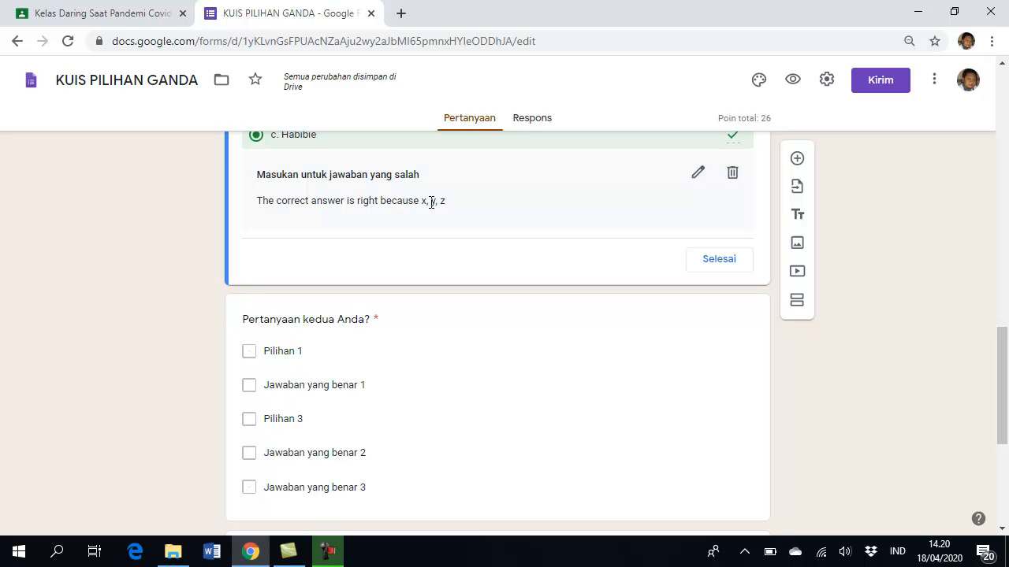
left_click(733, 174)
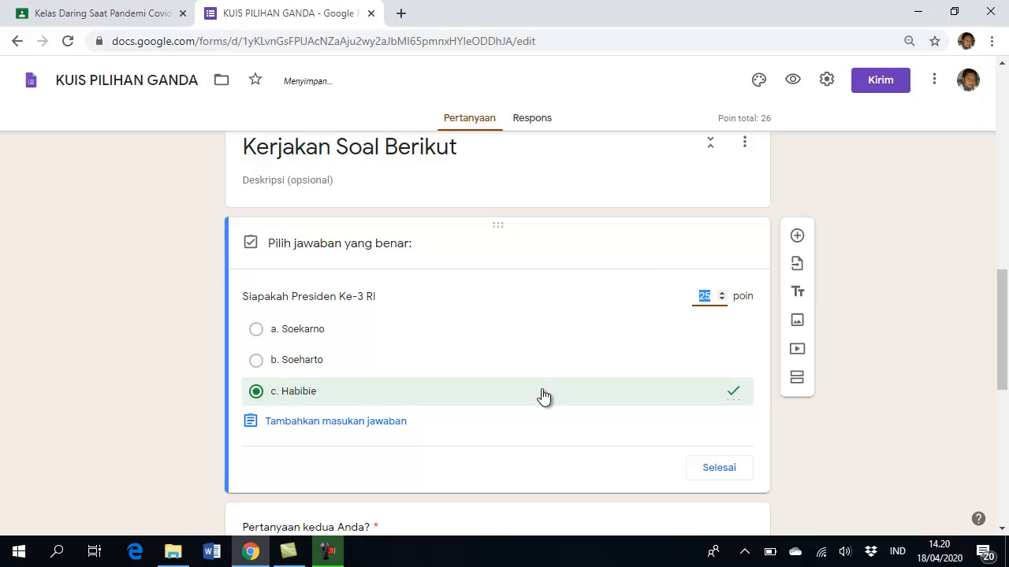
Step: Add a new question directly below the president question and enter "Bahasa Ingrris dari" as its text
scroll(543, 398, "down", 1)
scroll(543, 394, "down", 2)
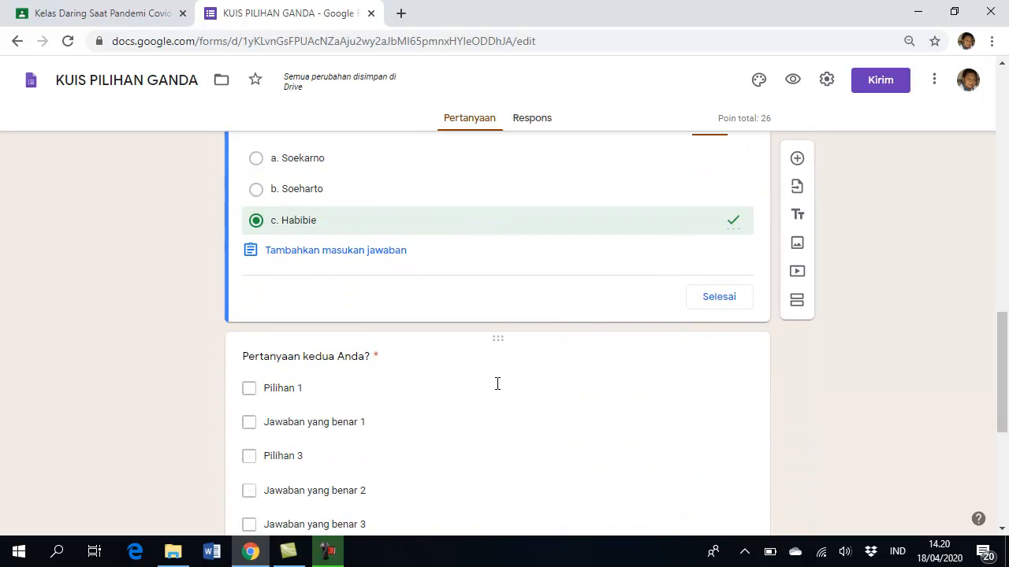
scroll(498, 384, "down", 1)
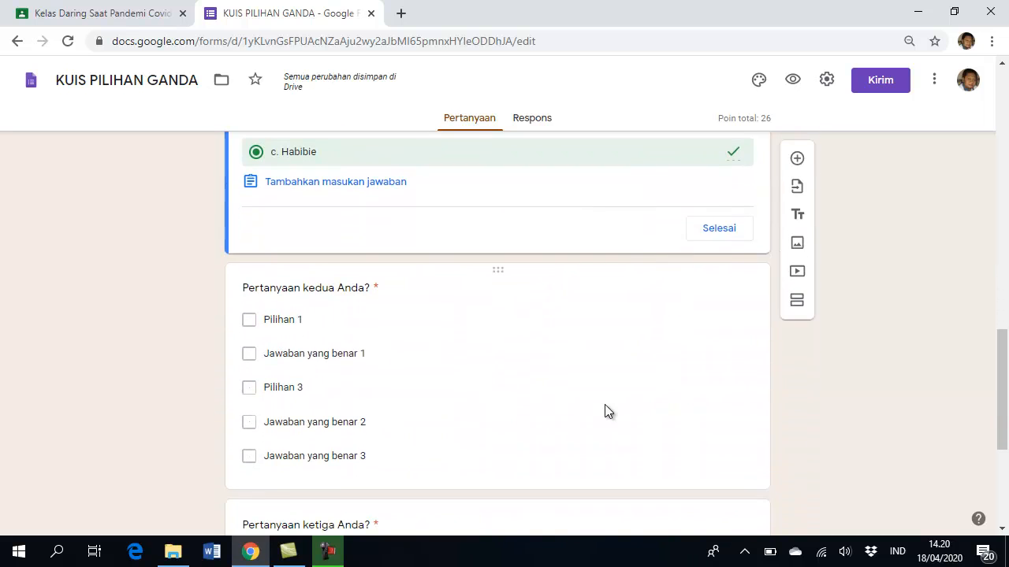
scroll(605, 405, "down", 4)
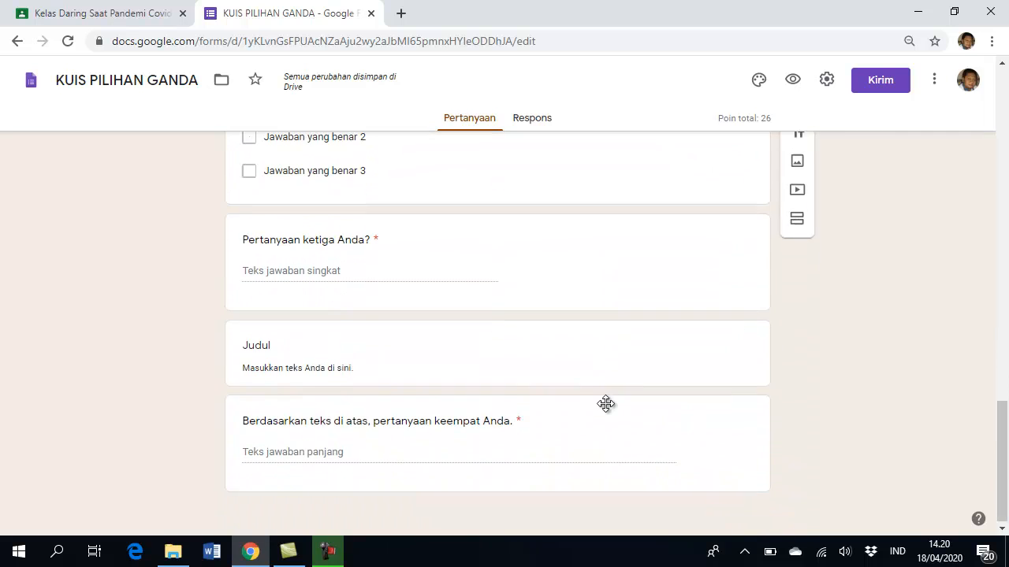
scroll(615, 400, "up", 5)
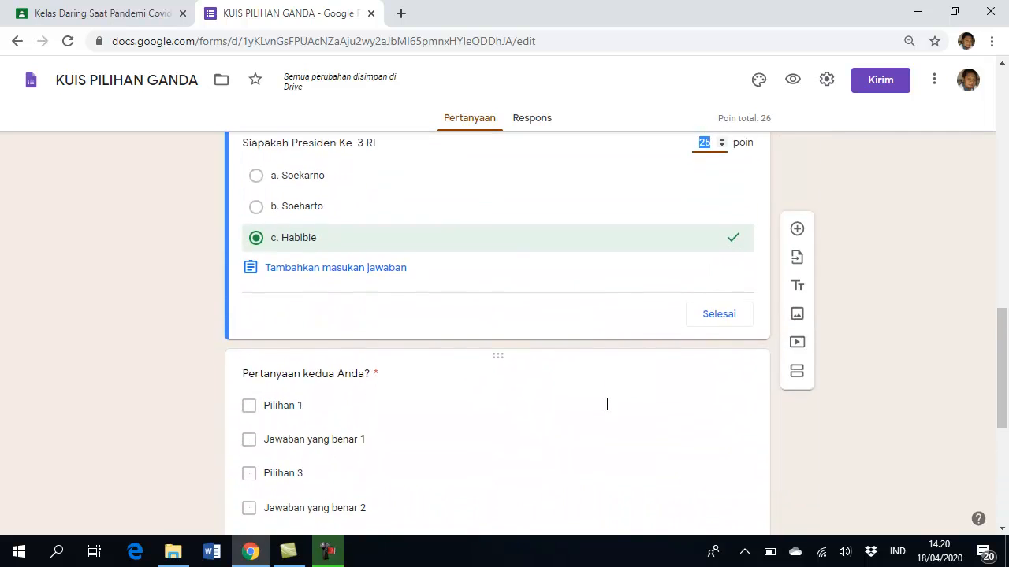
scroll(639, 394, "down", 2)
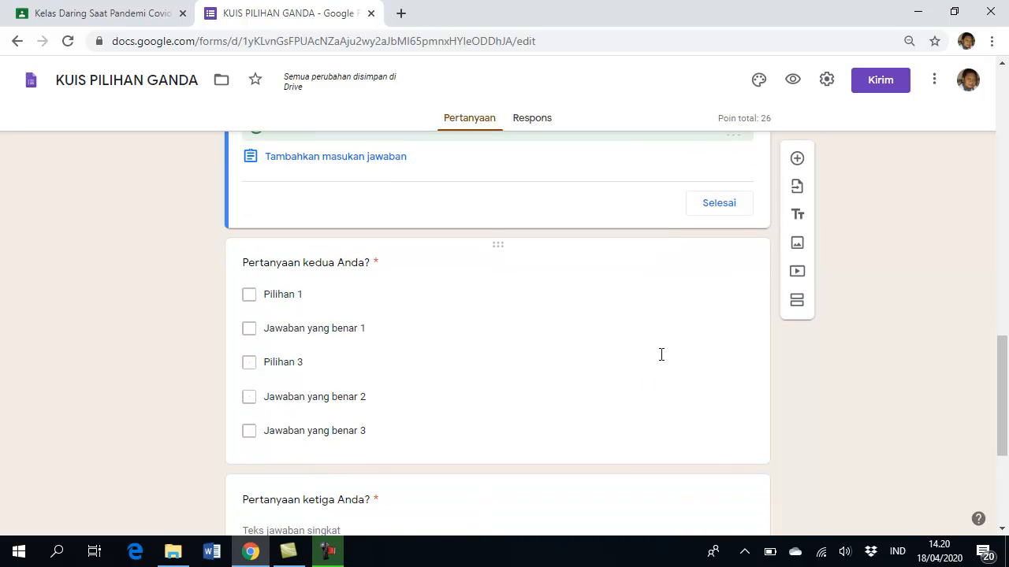
left_click(797, 160)
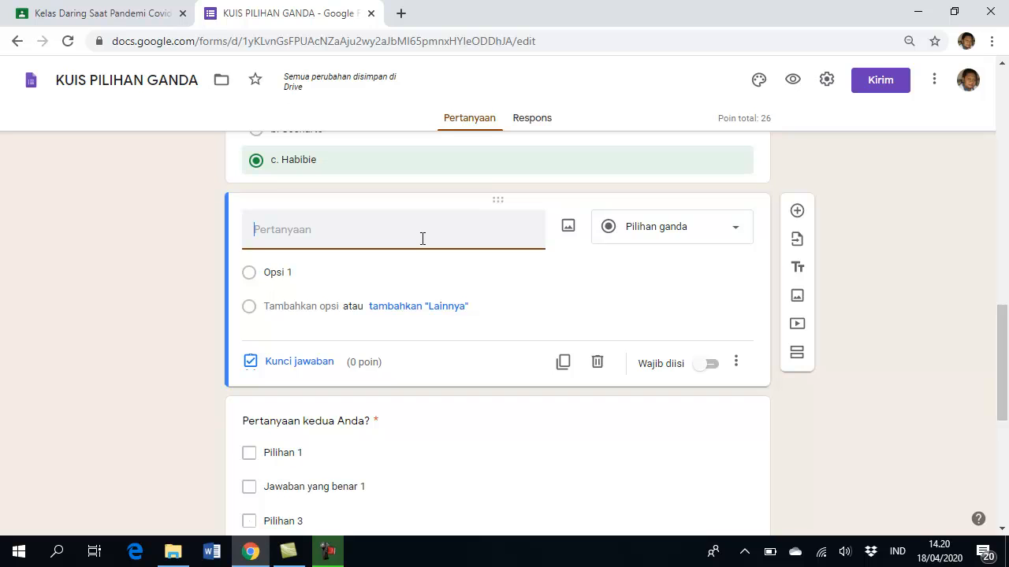
type("Baha")
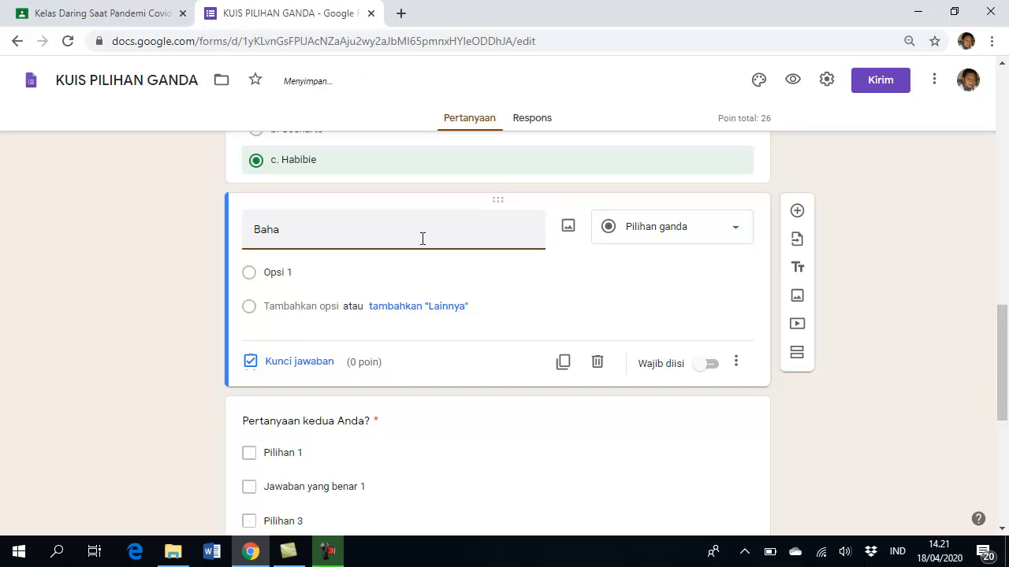
key("BackSpace")
key("BackSpace")
key("BackSpace")
key("BackSpace")
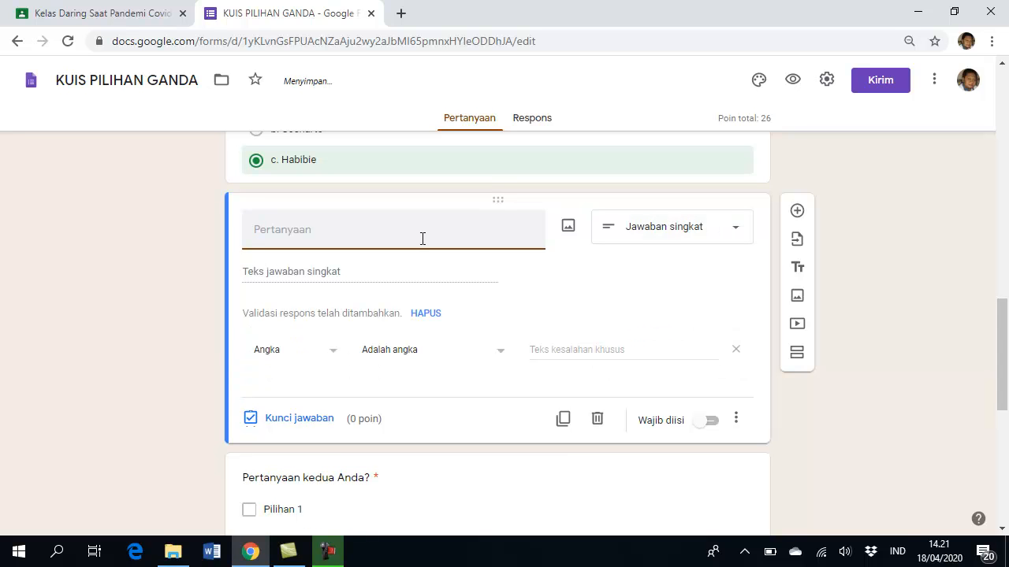
type("a")
key("BackSpace")
type("Bahasa In")
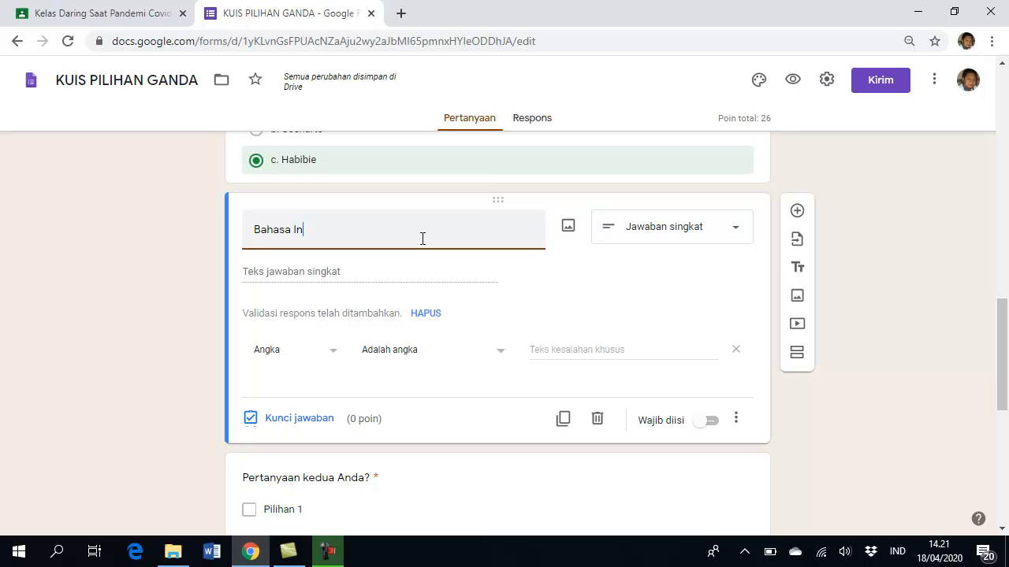
type("grris dari")
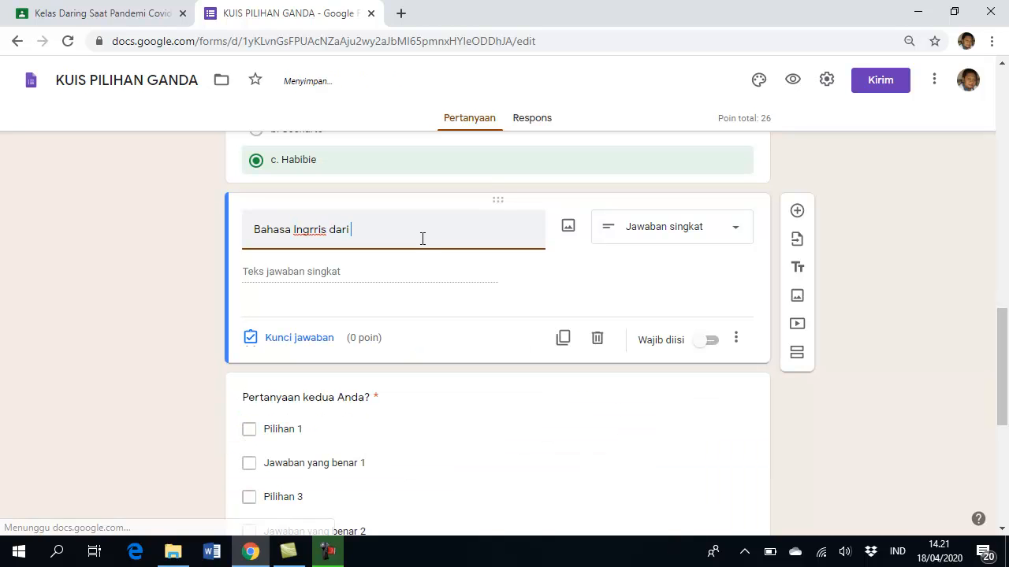
Step: Insert the image chair.jpg from the Latihan folder in Pictures into the new question
left_click(571, 227)
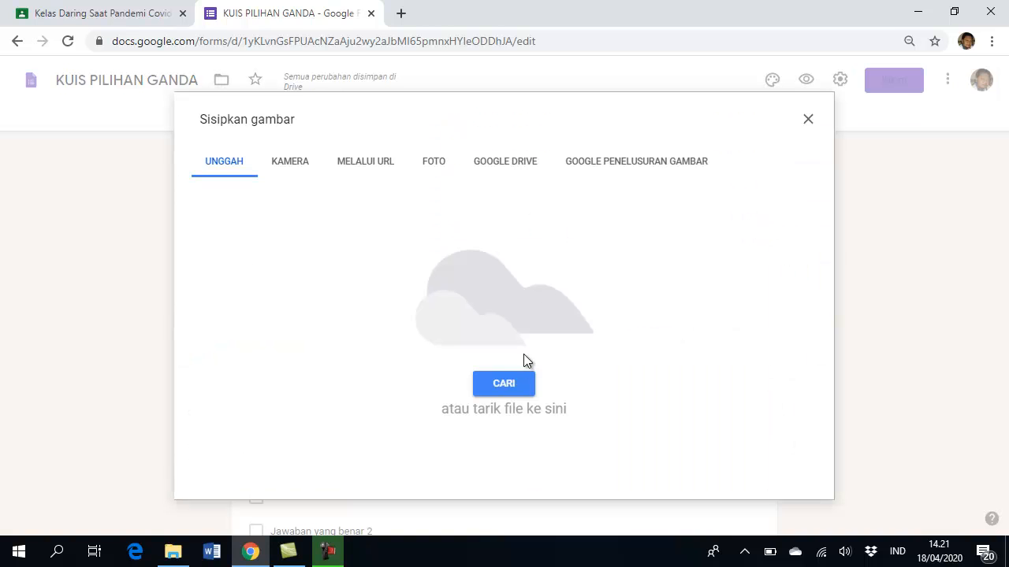
left_click(514, 383)
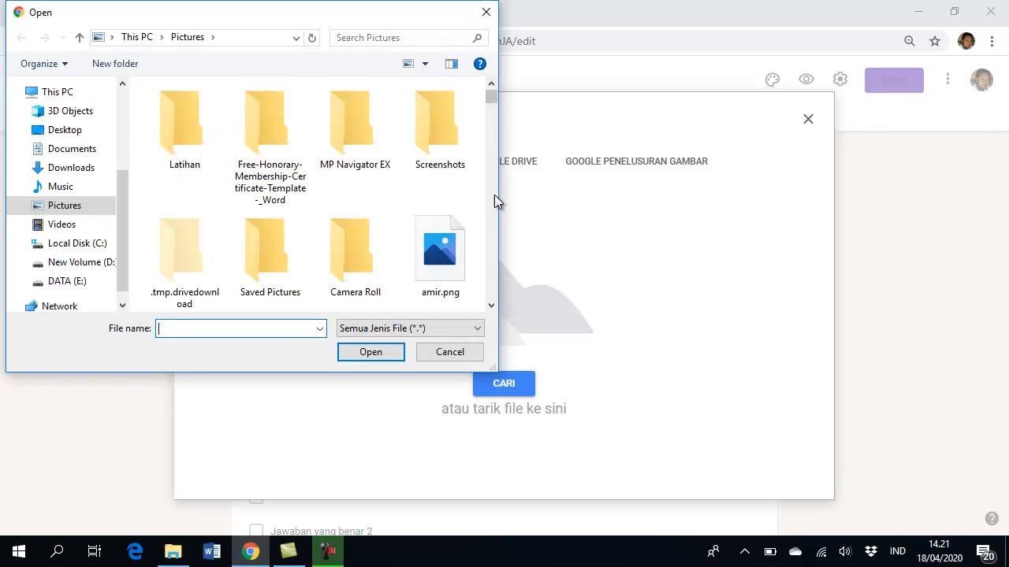
double_click(187, 147)
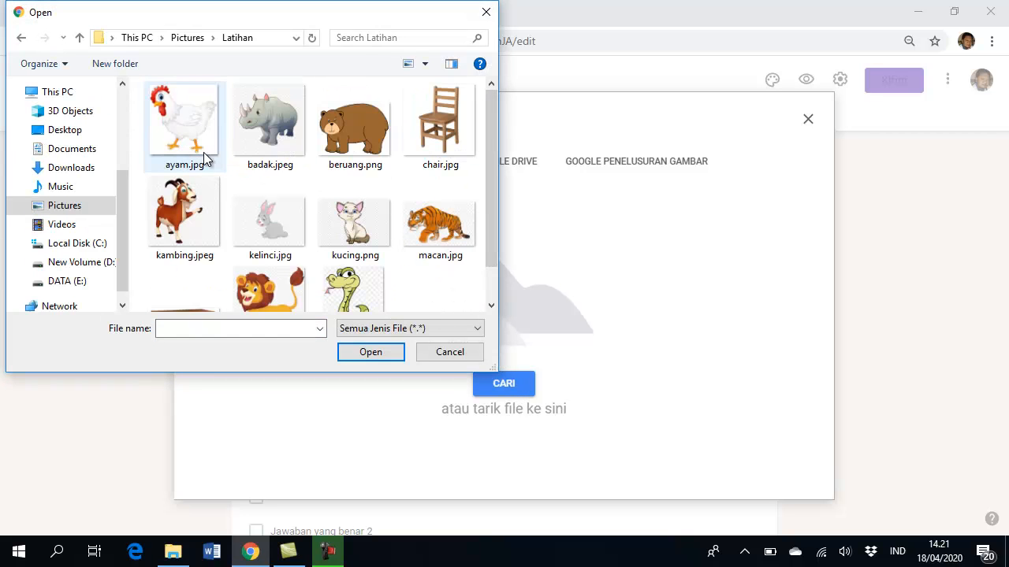
double_click(438, 130)
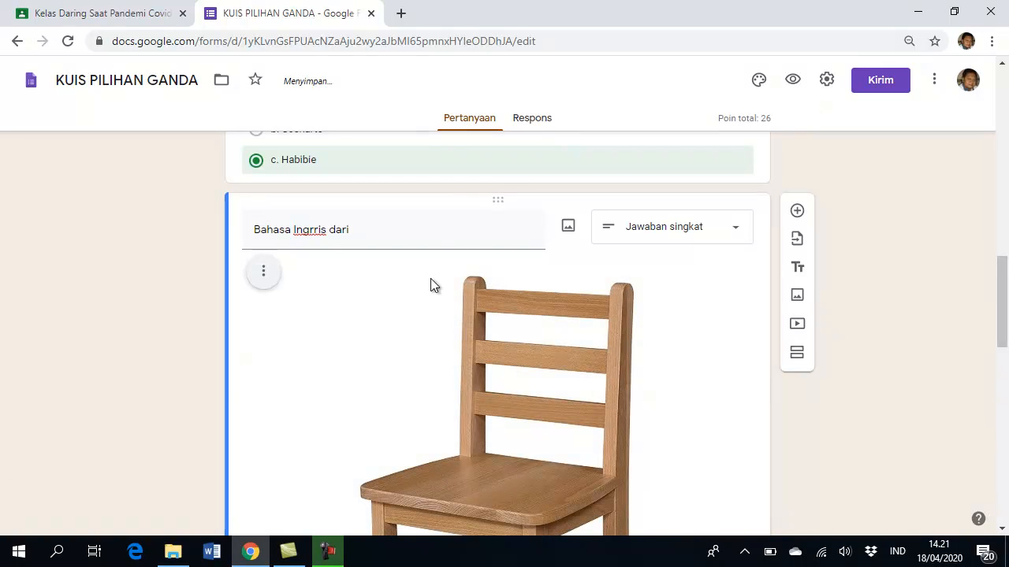
Step: Complete the question text above the chair picture by adding "gambar tersebut adalah" at its end
triple_click(365, 231)
left_click(365, 231)
type("gambar tersebut adalah")
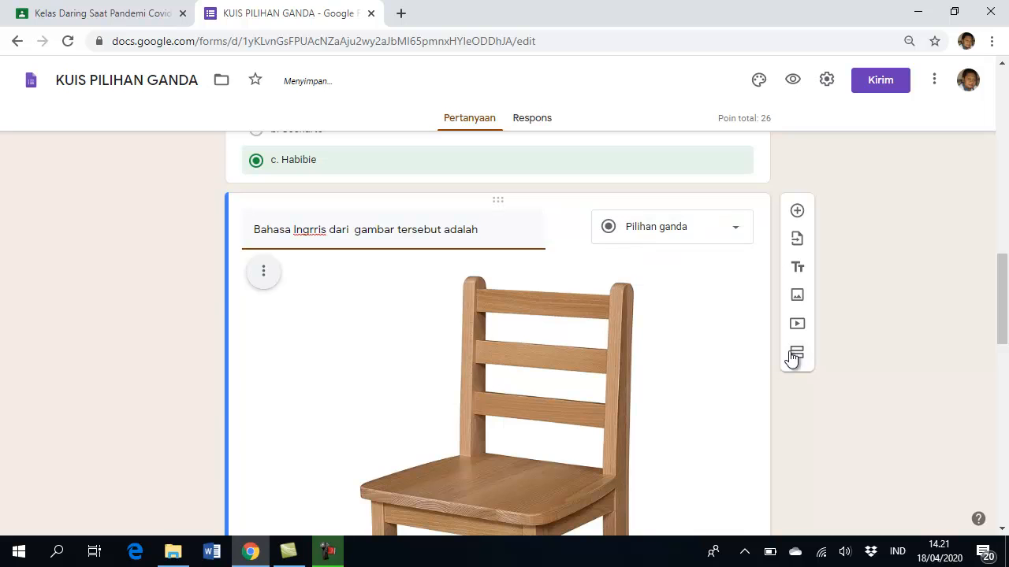
Step: Enter Table, Book and Chair as the three answer options of the chair question
scroll(790, 350, "down", 5)
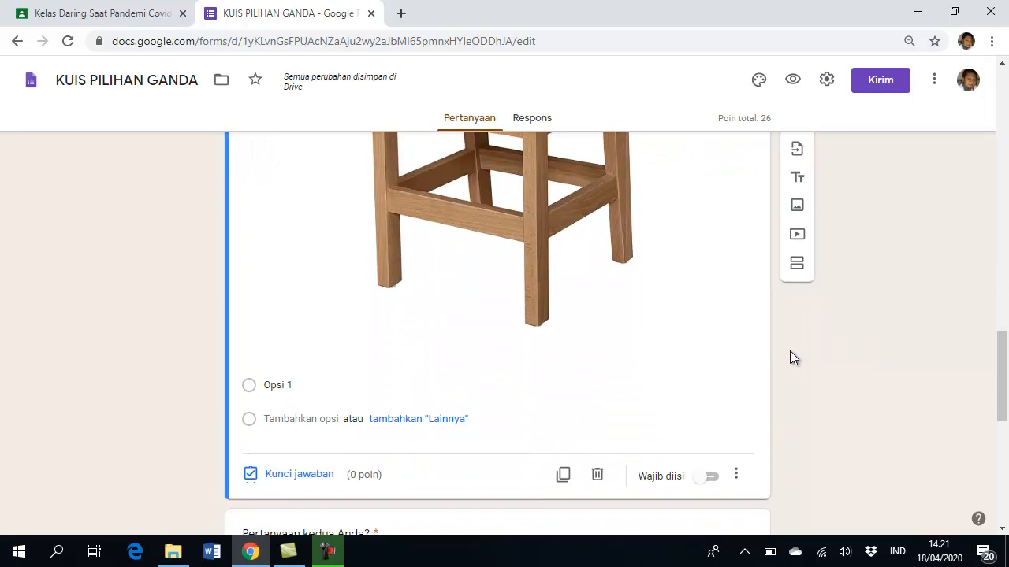
left_click(306, 312)
triple_click(313, 308)
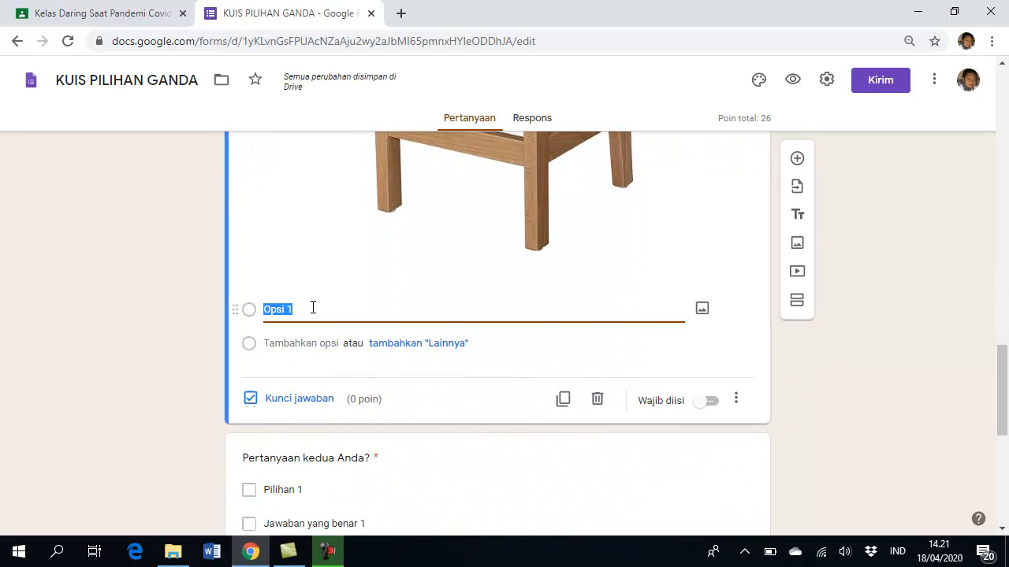
type("Table")
left_click(277, 349)
type("Book")
left_click(289, 378)
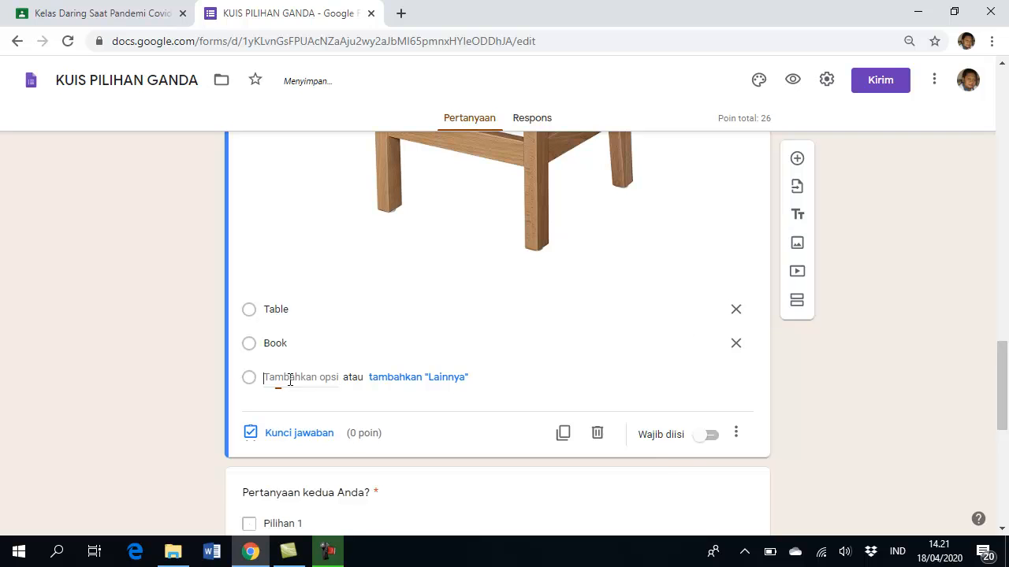
type("Chair")
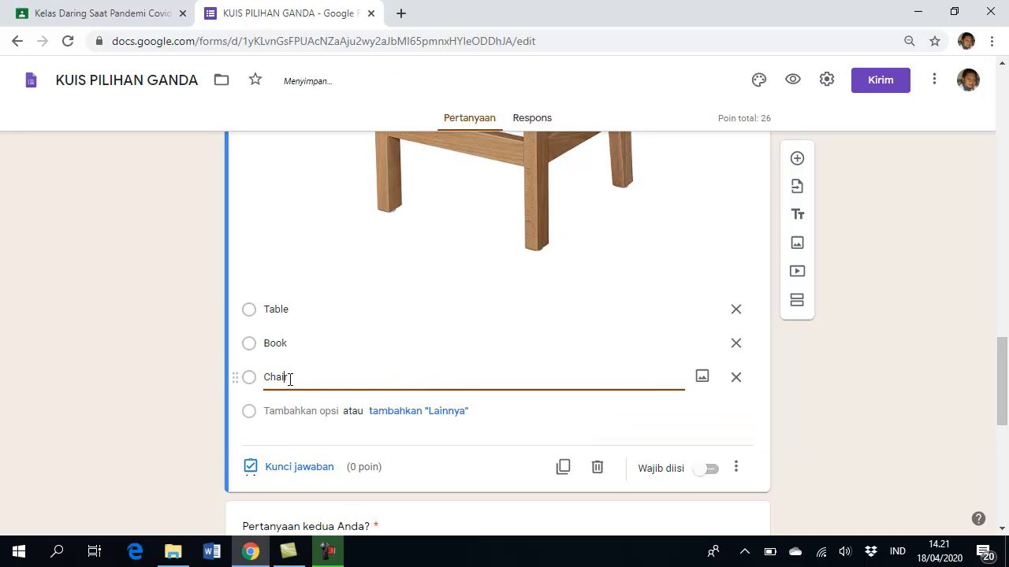
Step: Prefix the Table, Book and Chair options with the letters "a.", "b." and "c." respectively
left_click(266, 309)
left_click(267, 309)
type("a.")
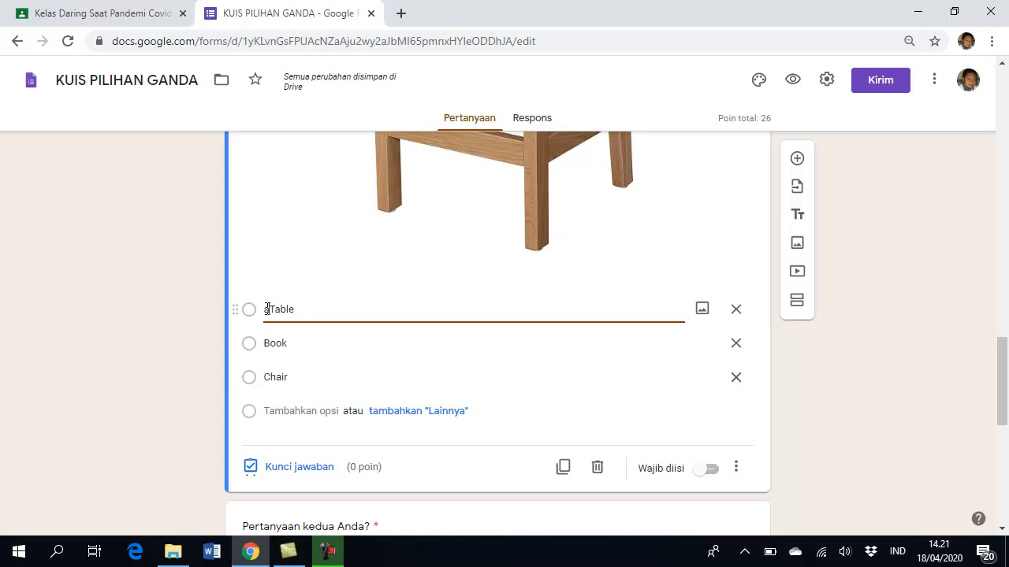
key("Down")
key("Left")
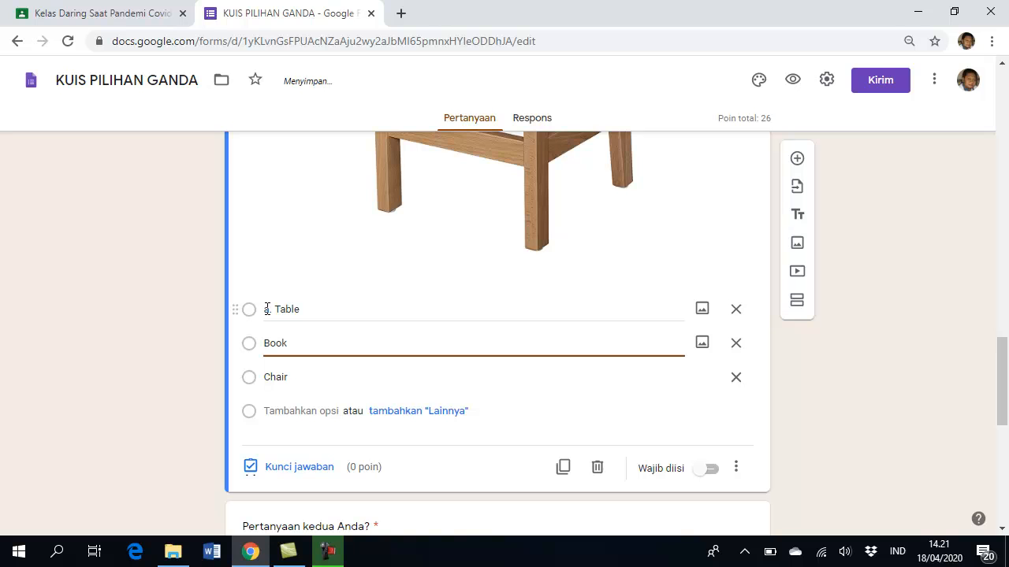
type("b.")
key("Down")
key("Left")
type("c.")
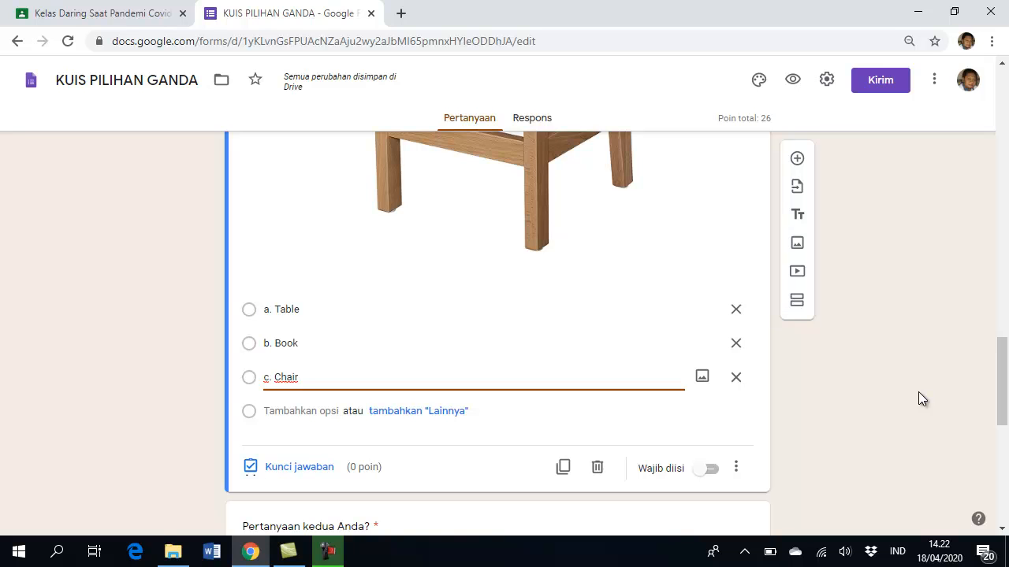
Step: In the chair question's answer key, mark "c. Chair" as correct and set its score to 25 points
left_click(305, 470)
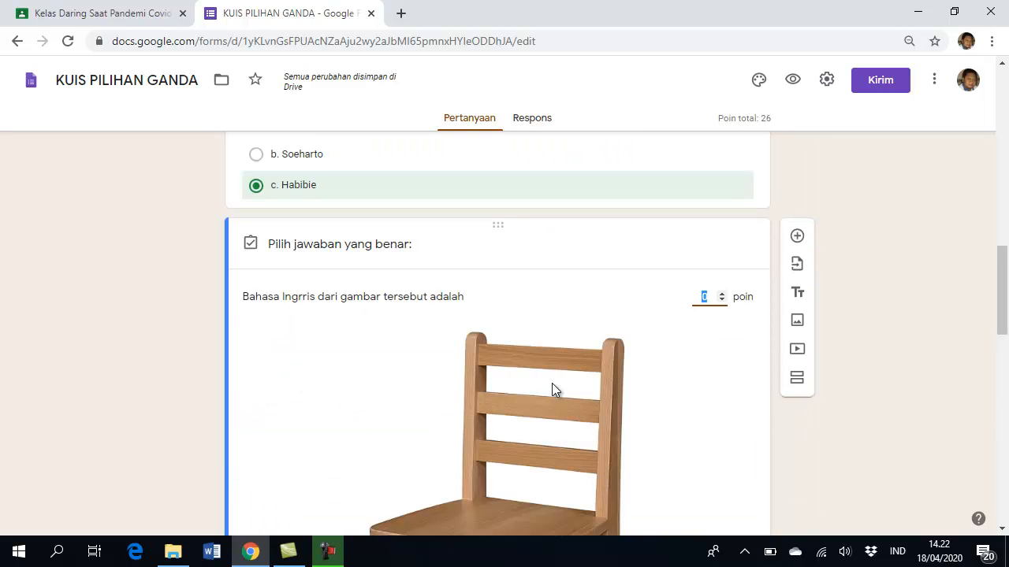
scroll(552, 386, "down", 6)
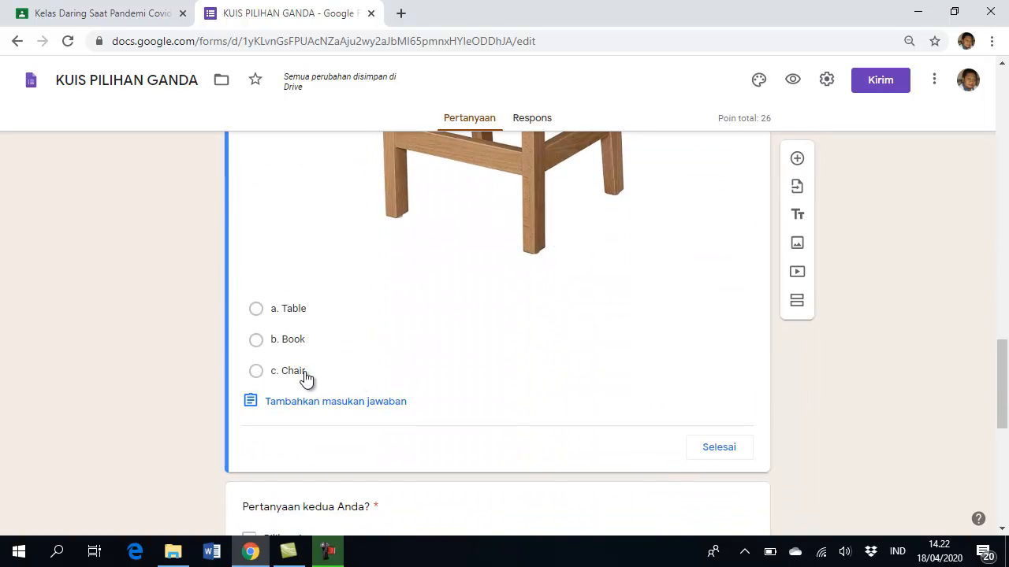
left_click(305, 375)
scroll(667, 398, "up", 3)
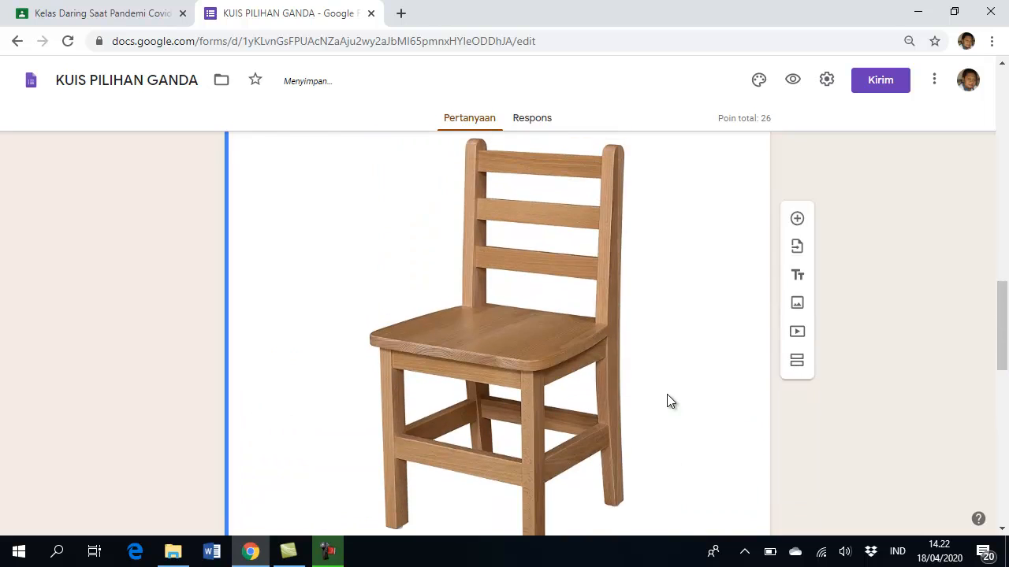
scroll(667, 401, "up", 2)
double_click(711, 236)
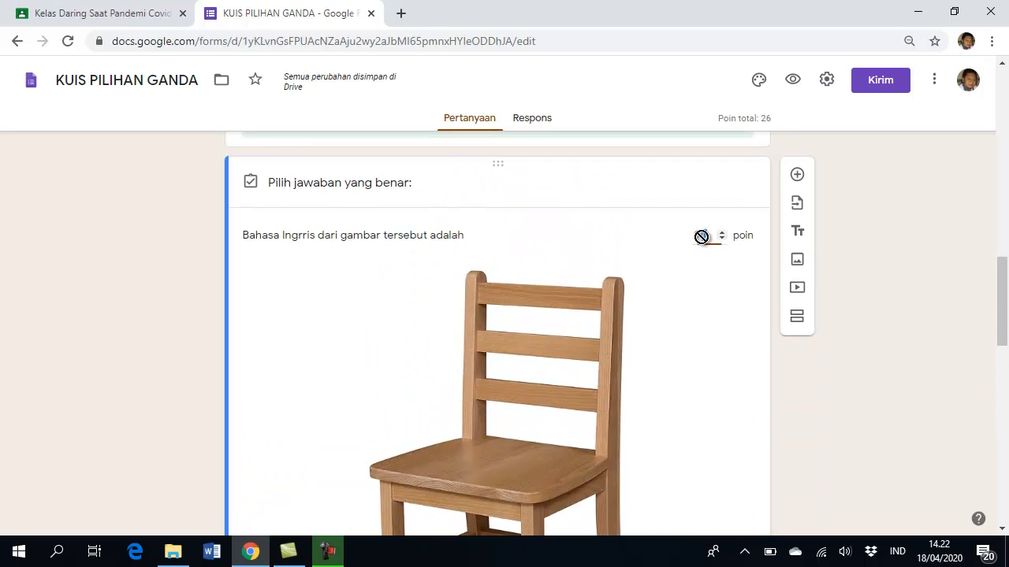
type("25")
Step: Add a new question directly below the chair question with the text "Manakah Bintang yang termasuk jenis Binatang Buas"
left_click_drag(1003, 281, 985, 423)
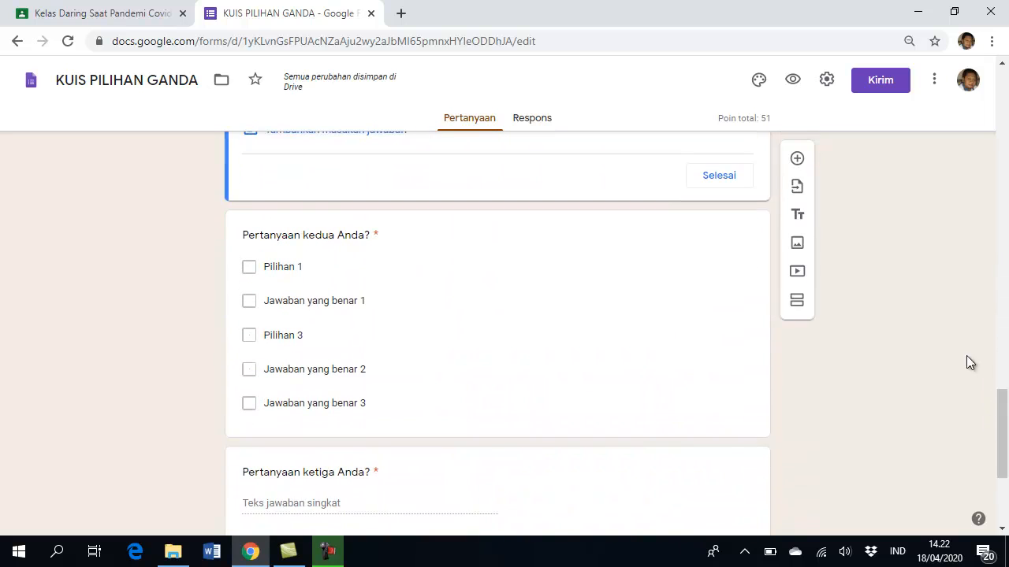
left_click(796, 160)
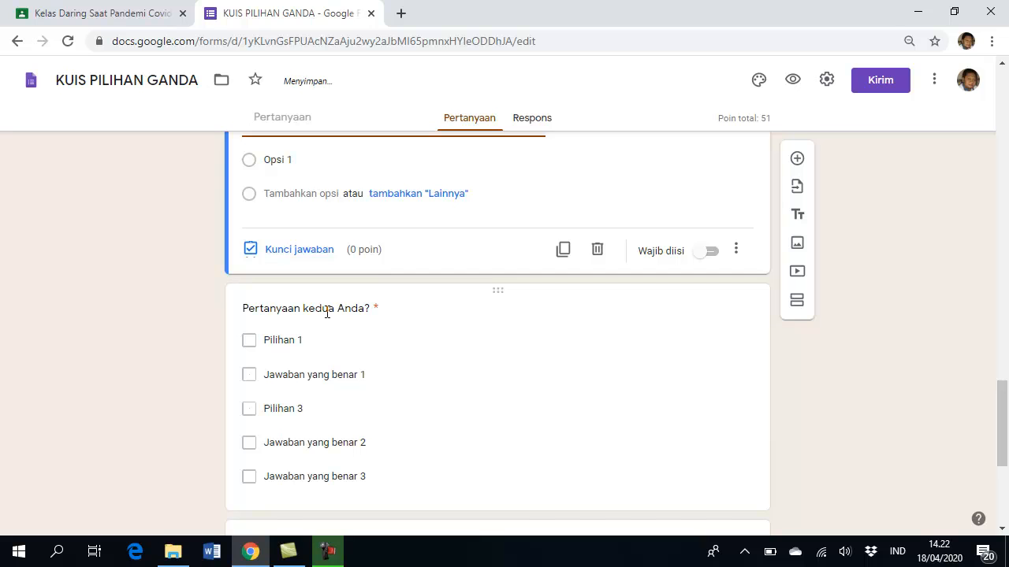
scroll(426, 197, "up", 1)
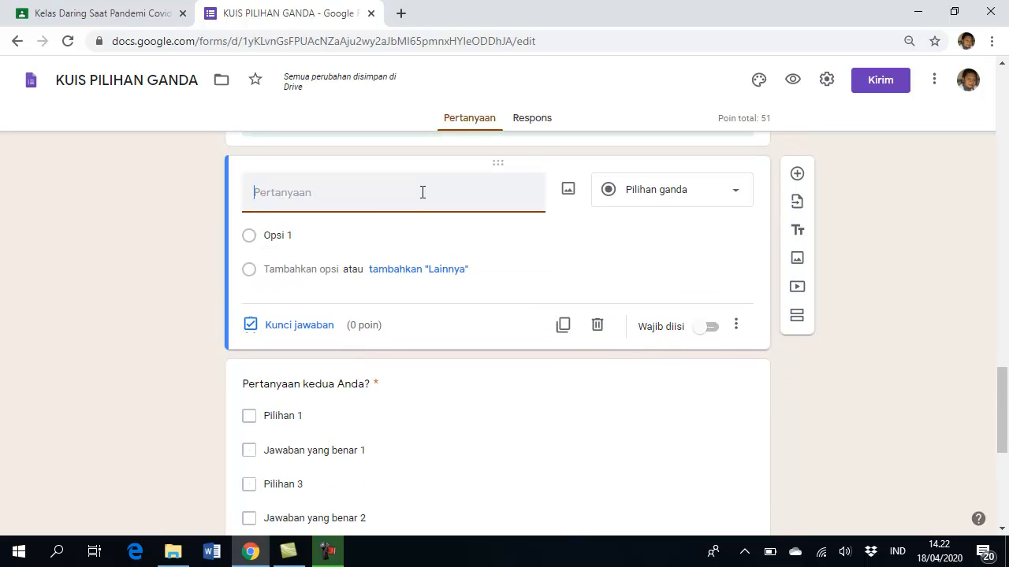
type("Manakah BIna")
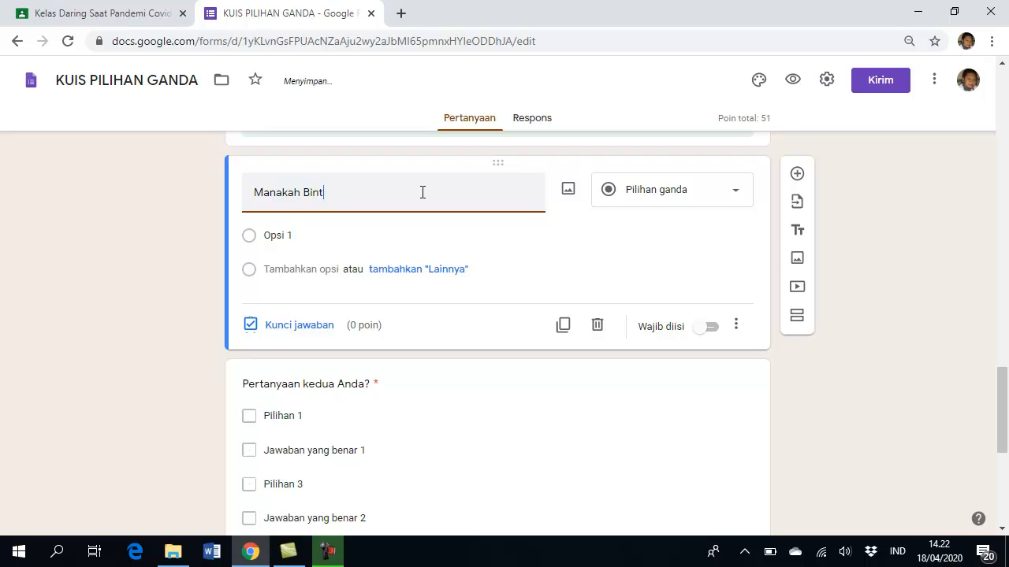
type("g yang termasu")
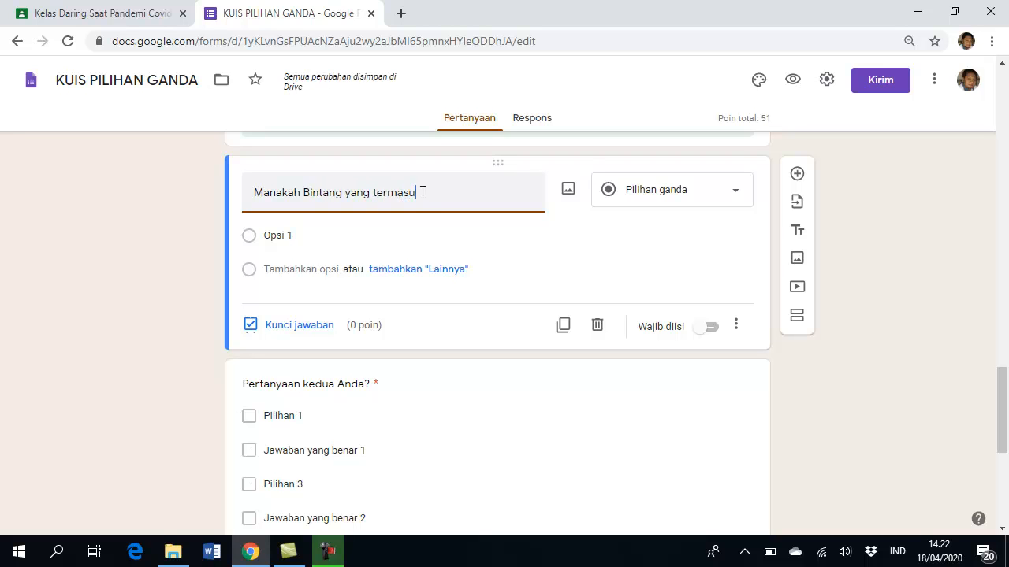
type("k")
type(" jeni")
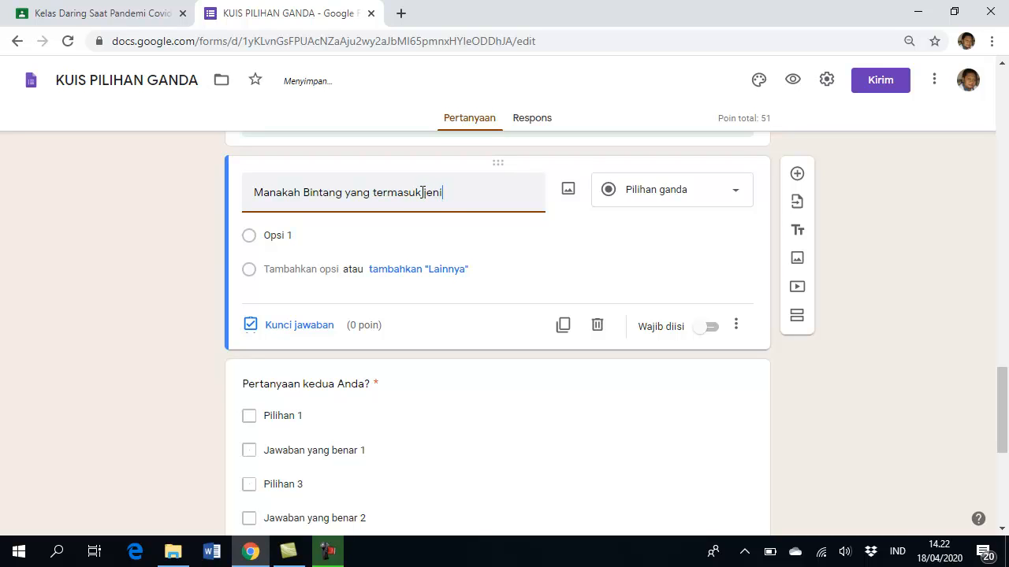
type("s Binatan")
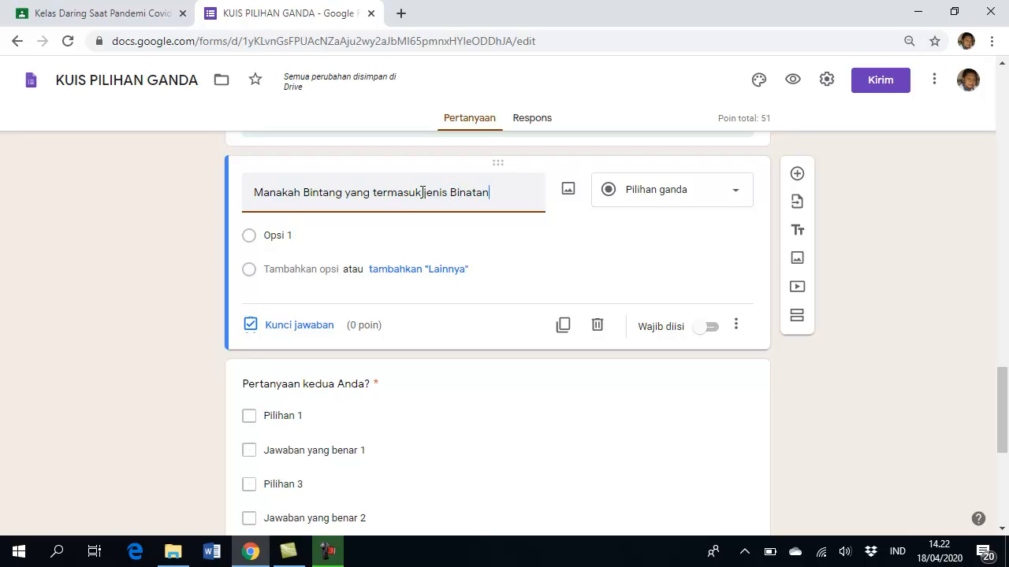
type("g Buas")
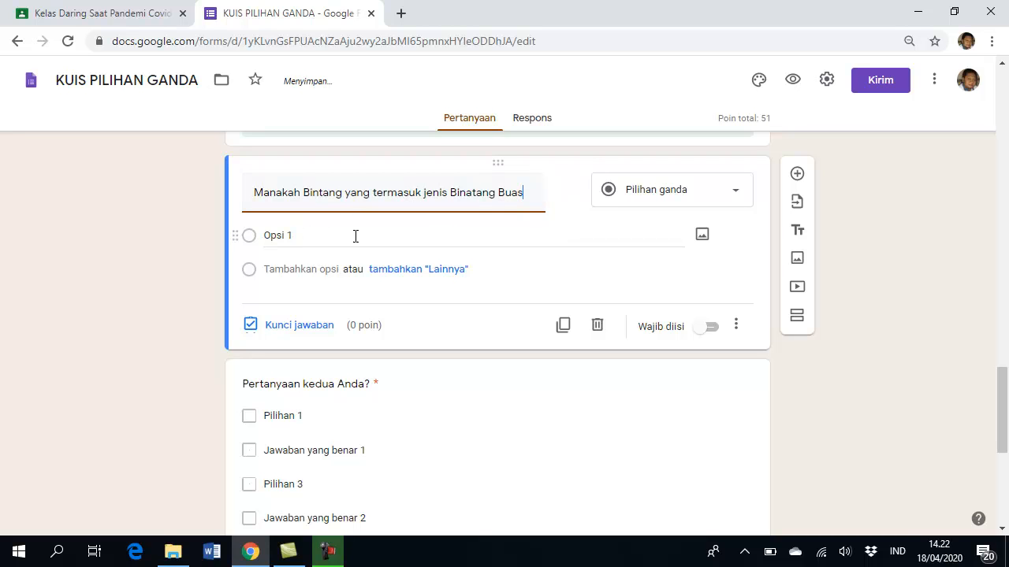
Step: Label the first option of the Binatang Buas question "a." and attach the picture ayam.jpg to it
left_click(288, 234)
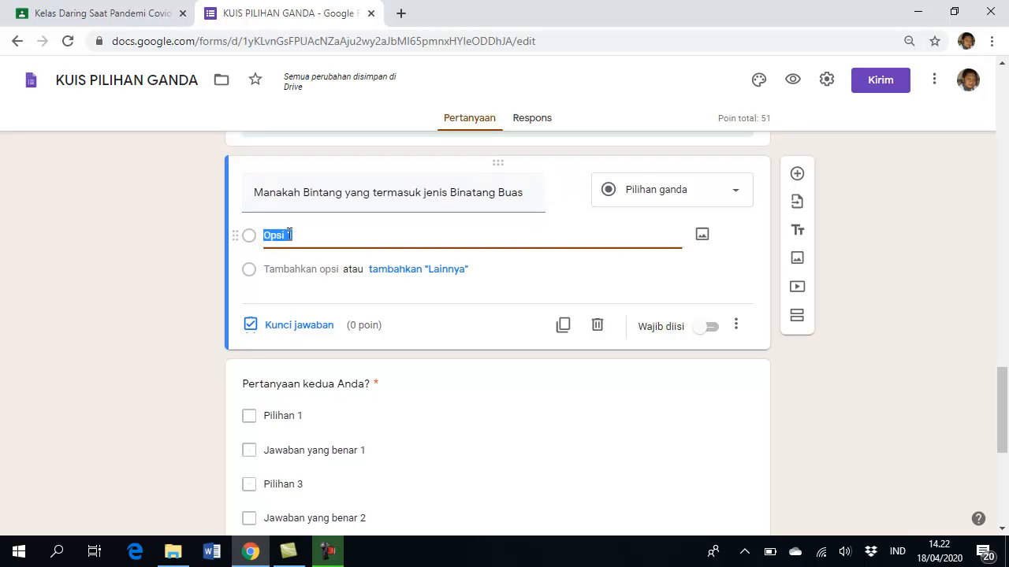
type("a.")
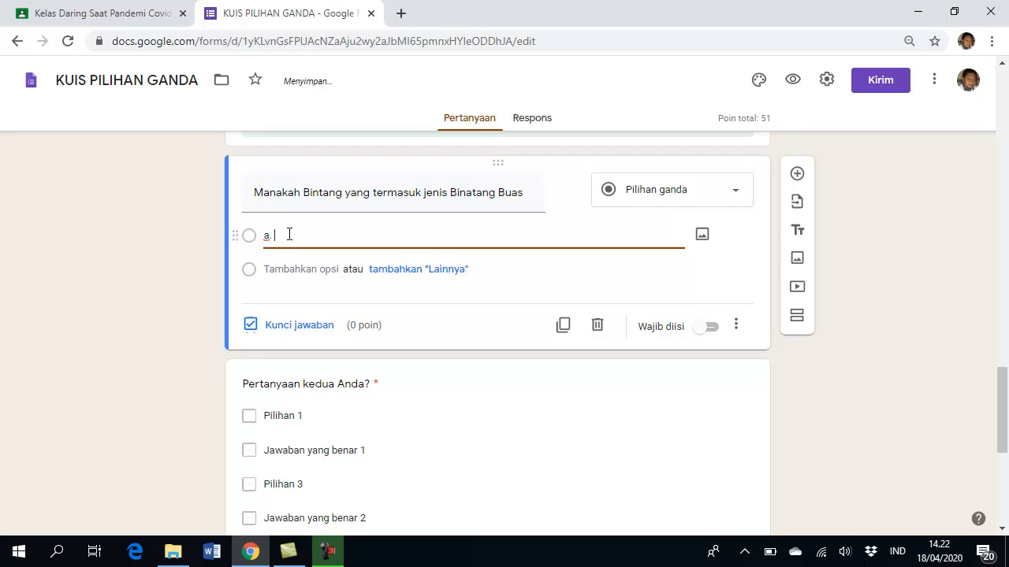
left_click(704, 236)
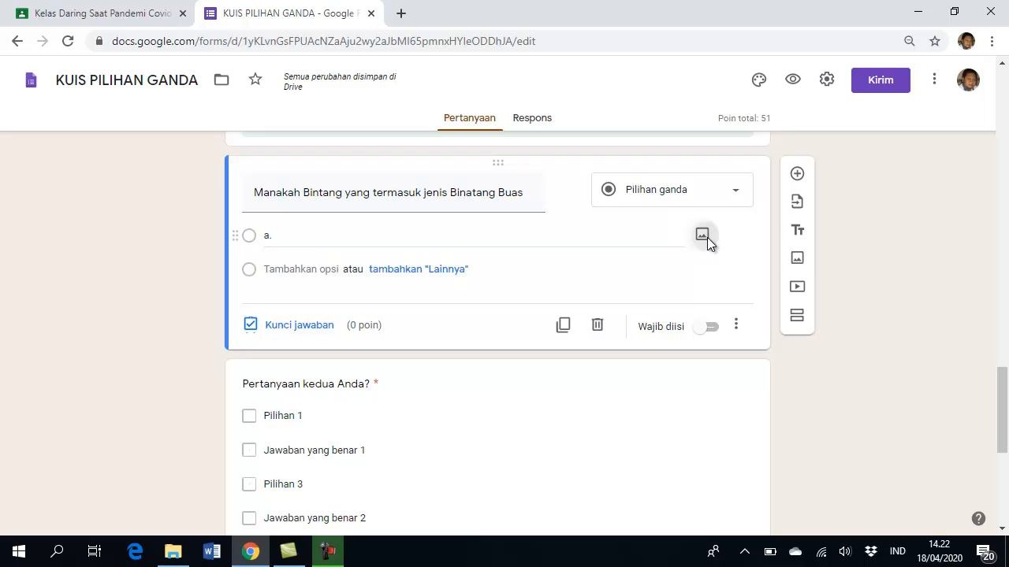
left_click(504, 384)
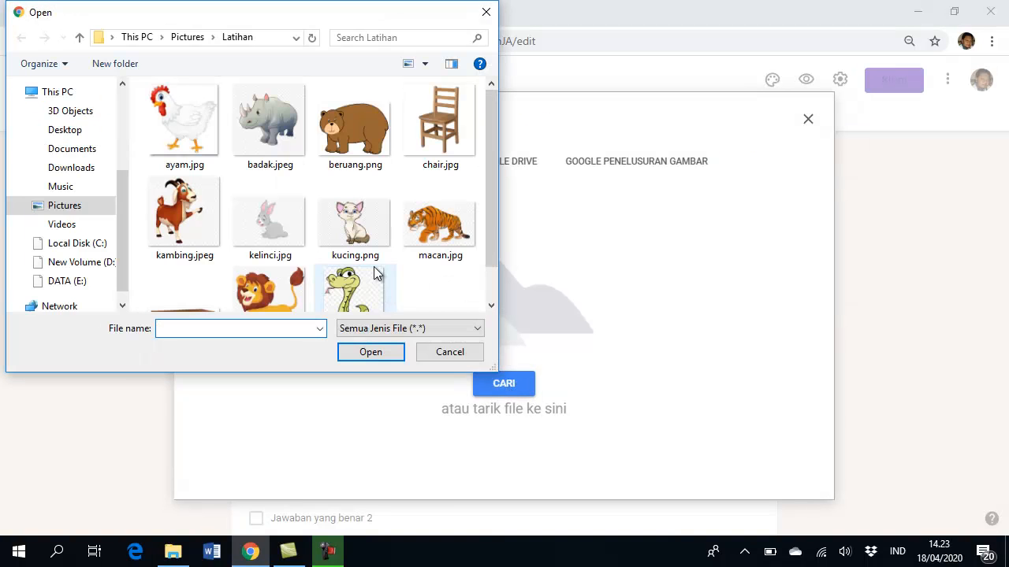
left_click(182, 129)
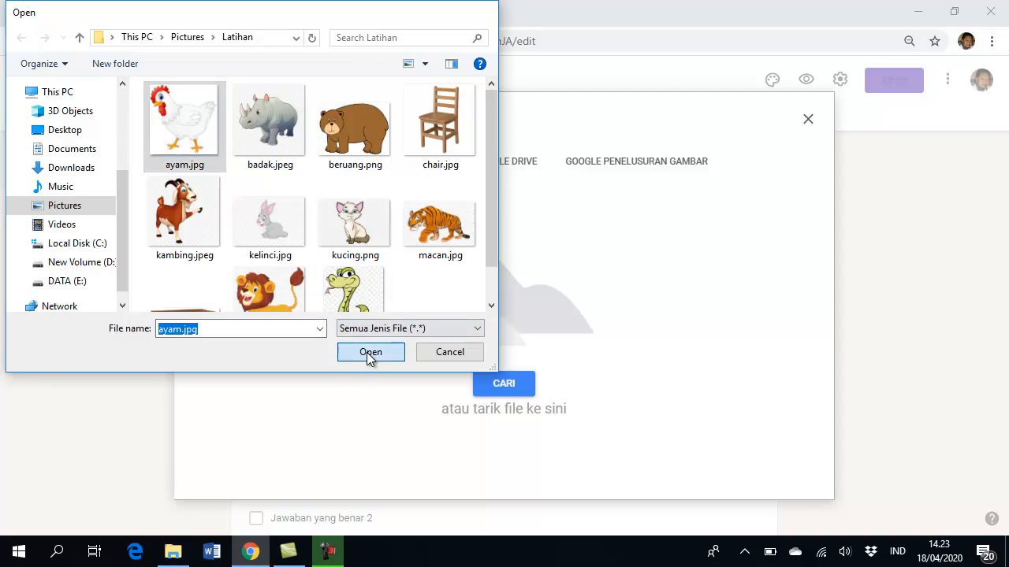
left_click(370, 354)
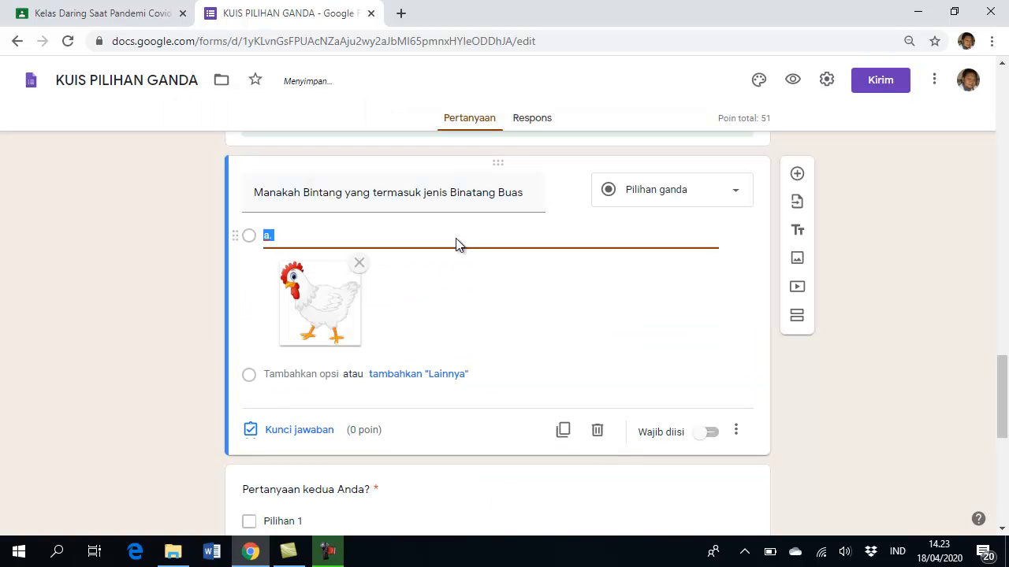
left_click(461, 238)
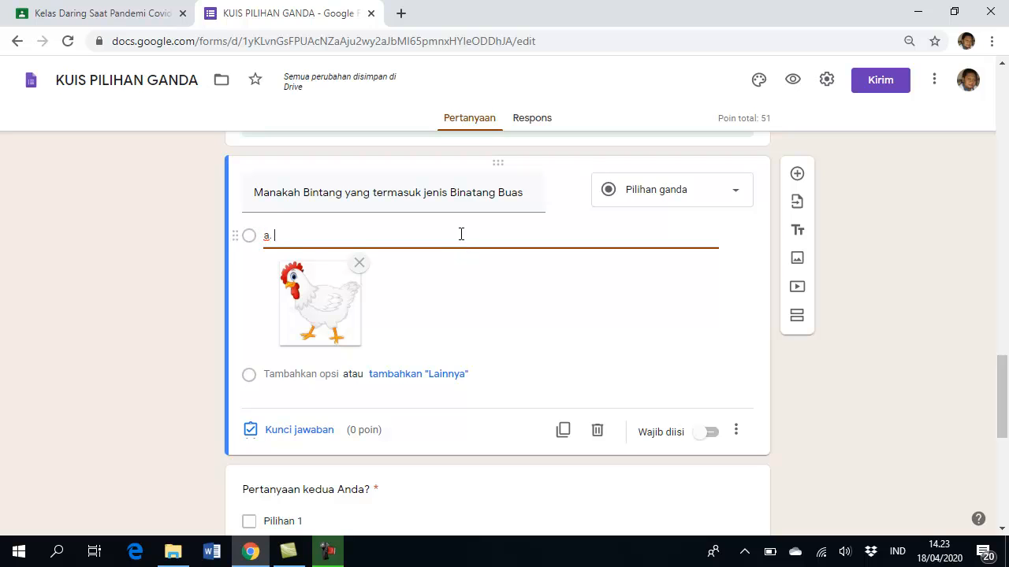
Step: Add a second option labelled "b." to the Binatang Buas question and attach the picture macan.jpg to it
left_click(308, 373)
type("b.")
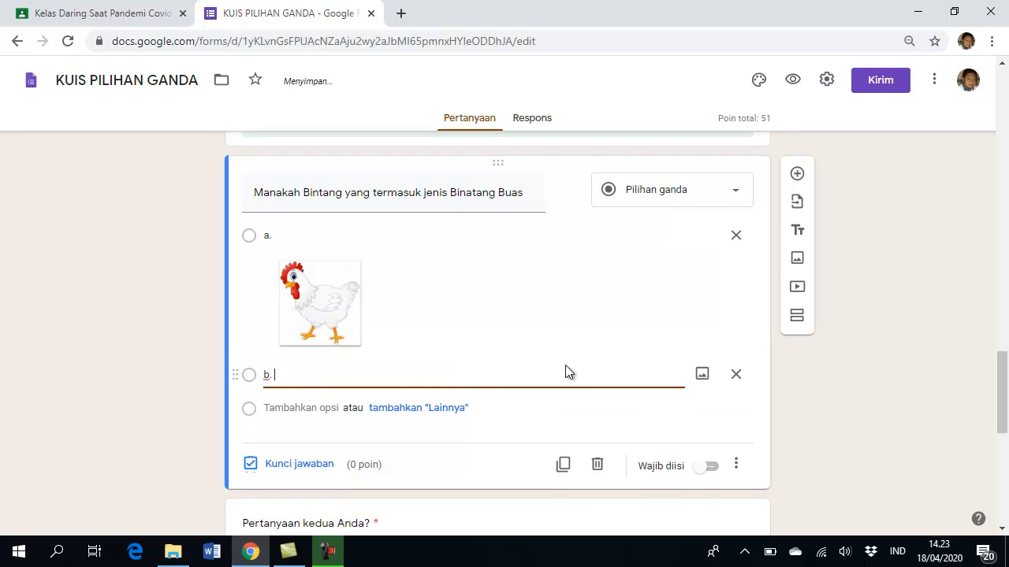
left_click(704, 375)
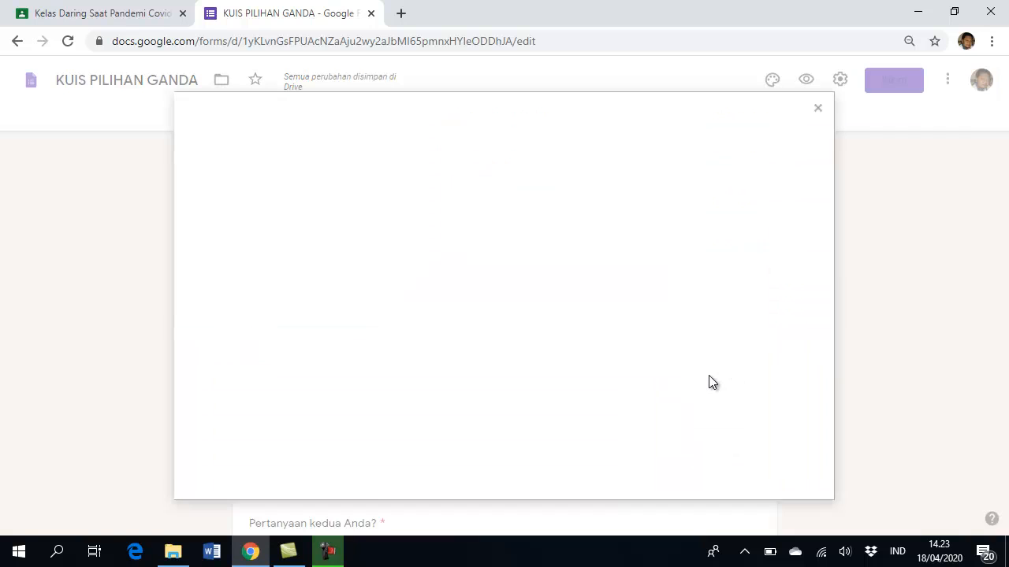
left_click(517, 384)
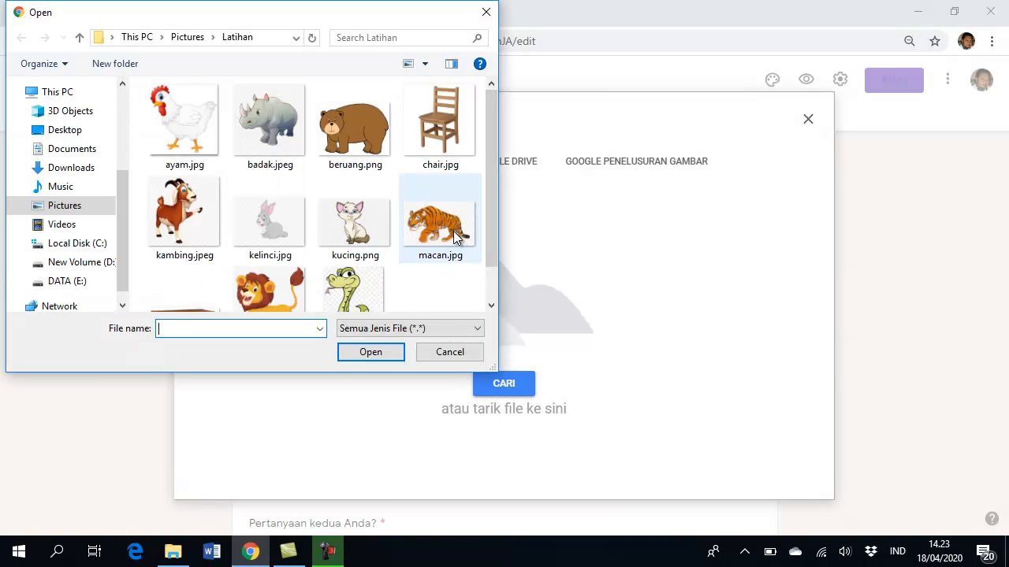
left_click(452, 231)
left_click(380, 351)
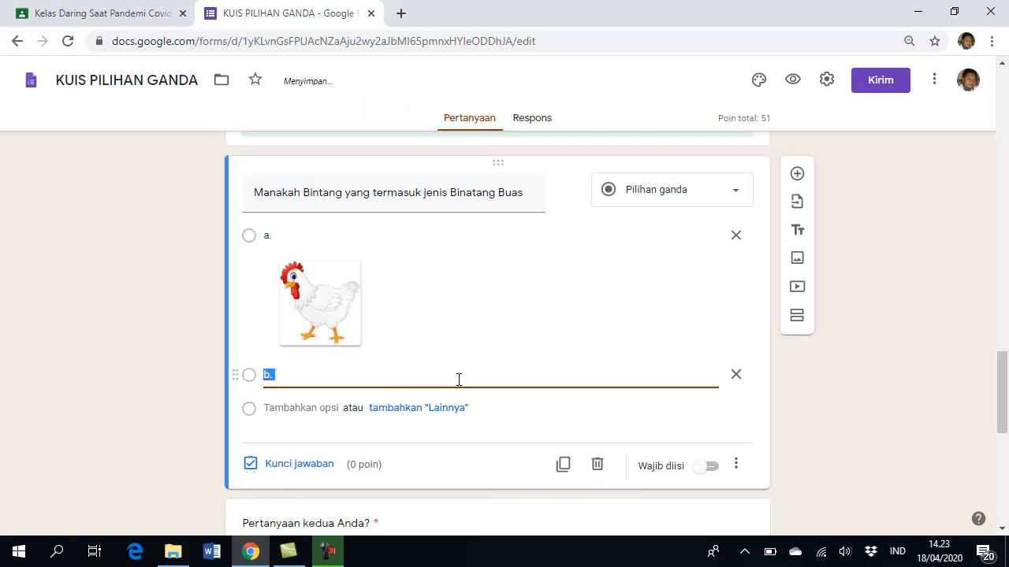
Step: Add a third option labelled "c." to the Binatang Buas question and attach the picture kambing.jpeg to it
scroll(460, 385, "down", 2)
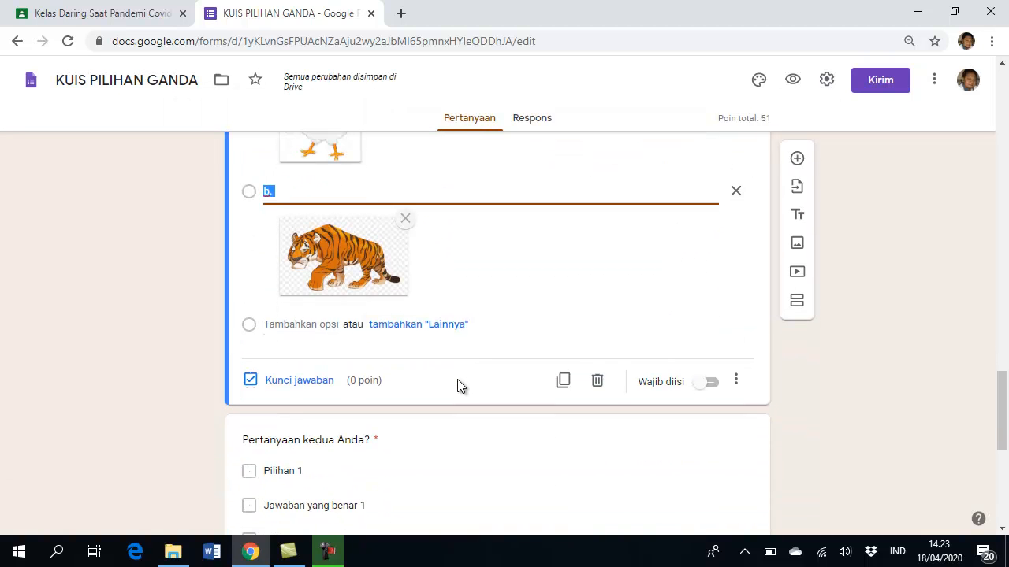
left_click(302, 325)
type("c.")
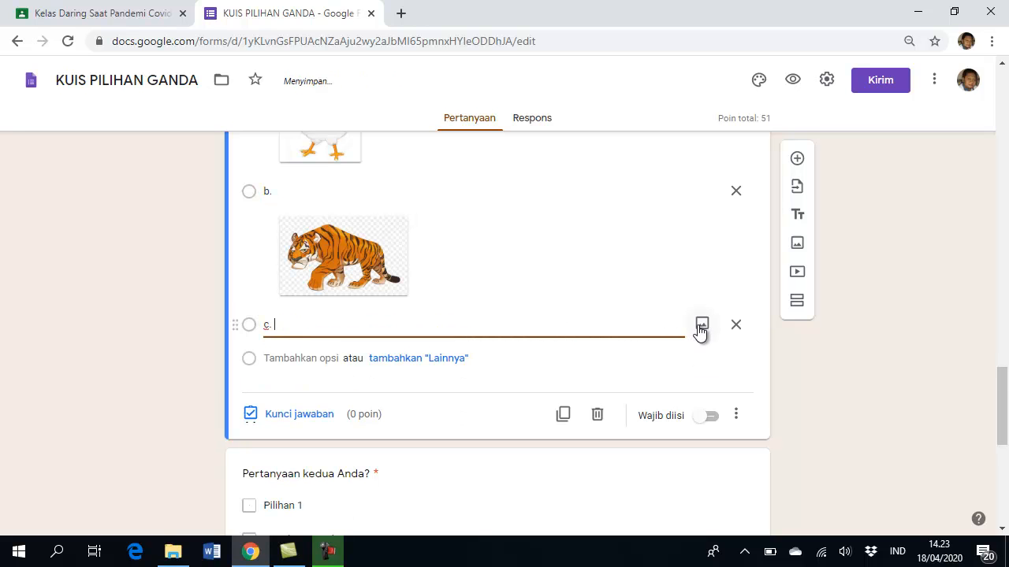
left_click(699, 324)
left_click(508, 383)
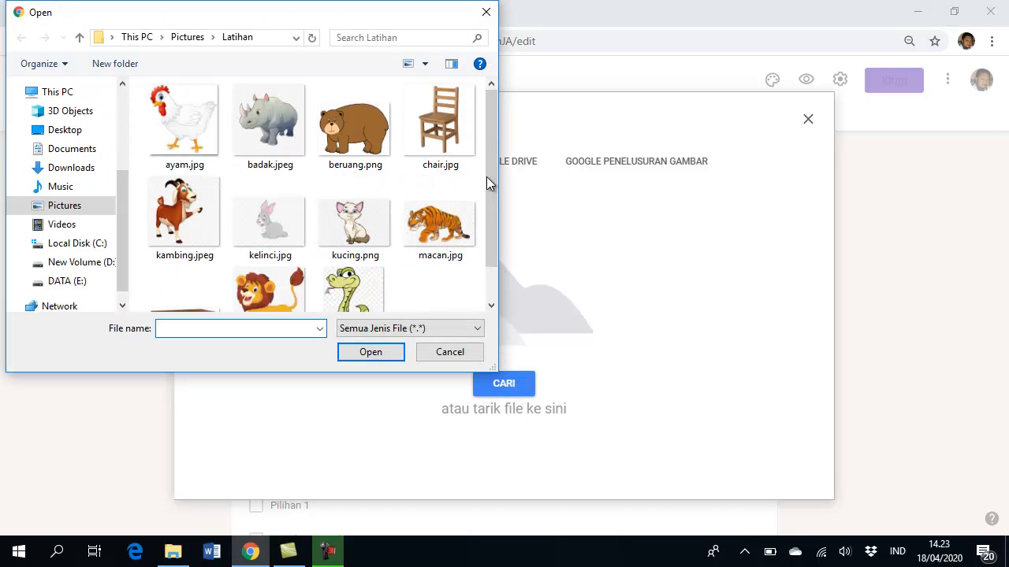
left_click_drag(488, 176, 486, 202)
left_click(184, 193)
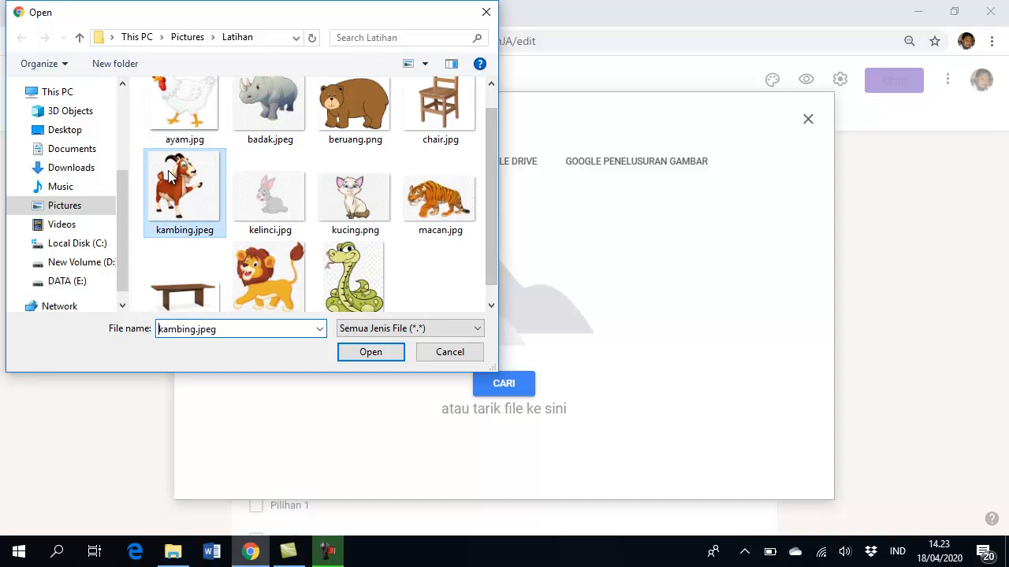
left_click(383, 350)
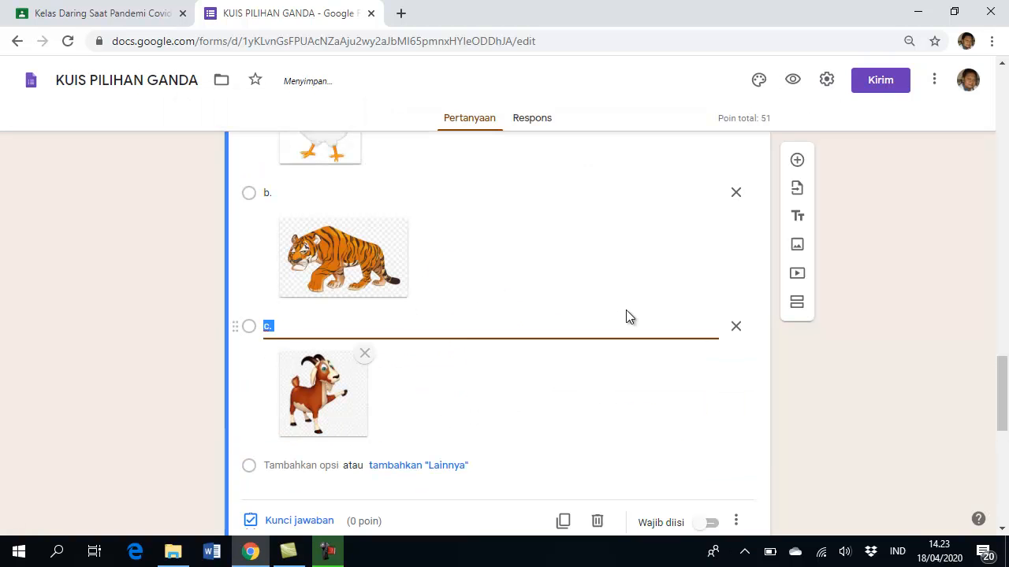
Step: In the Binatang Buas question's answer key, mark the tiger option "b." as correct and set its score to 25 points
scroll(626, 309, "up", 4)
scroll(627, 311, "down", 4)
scroll(627, 312, "down", 1)
scroll(308, 431, "down", 4)
scroll(307, 430, "up", 5)
scroll(256, 504, "down", 1)
left_click(256, 505)
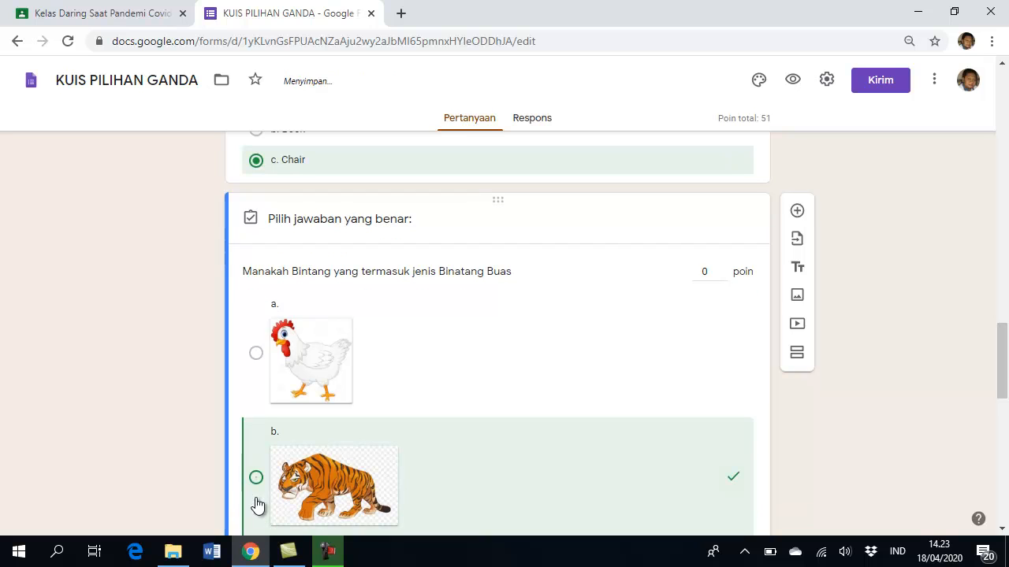
left_click(706, 272)
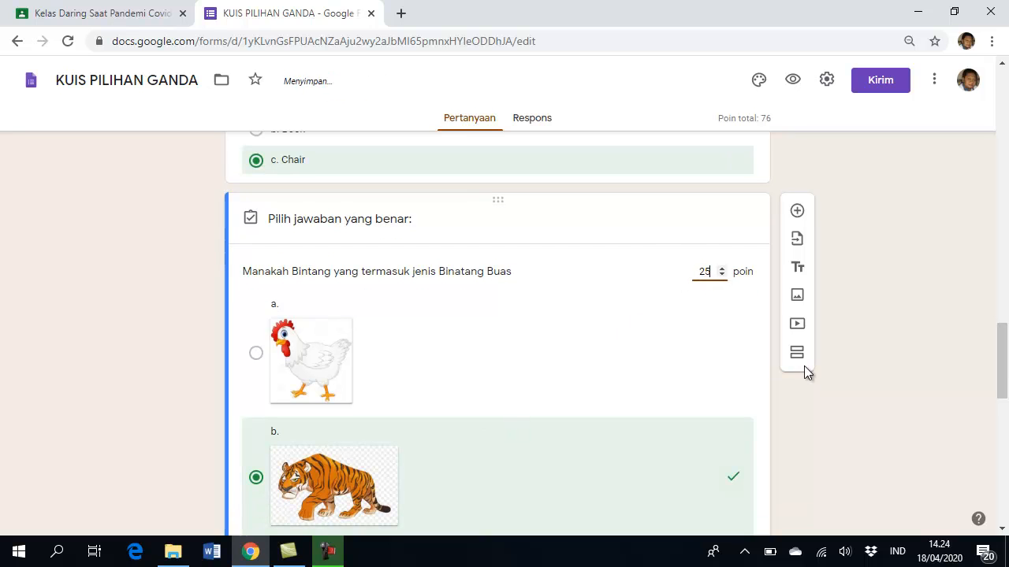
Step: Add a new question directly below the Binatang Buas question with the text "Siapakah Nama Mentri Pendidikan"
scroll(801, 442, "down", 4)
scroll(800, 448, "down", 1)
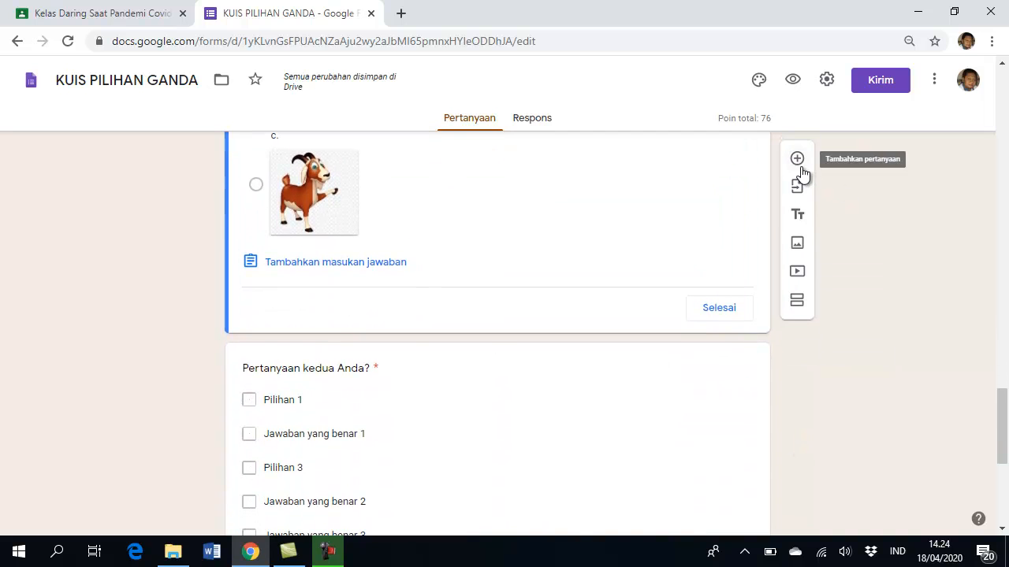
left_click(799, 163)
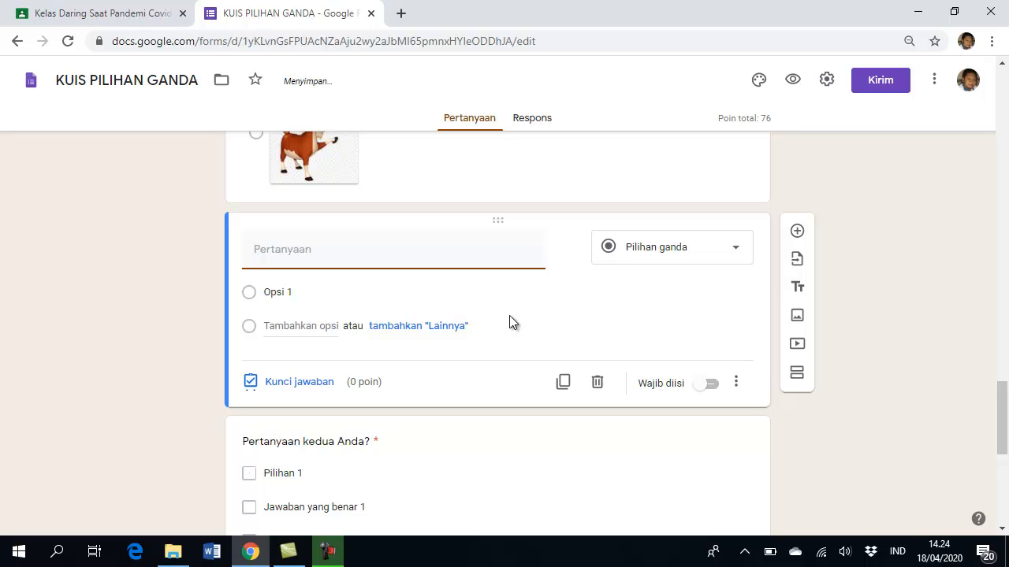
type("Siapakah M")
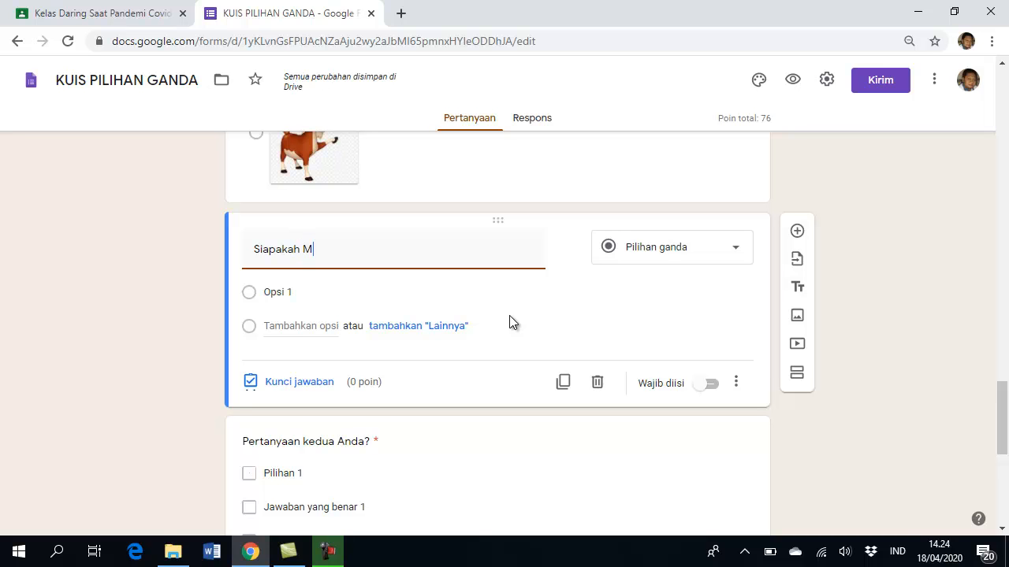
key("BackSpace")
type("Nama")
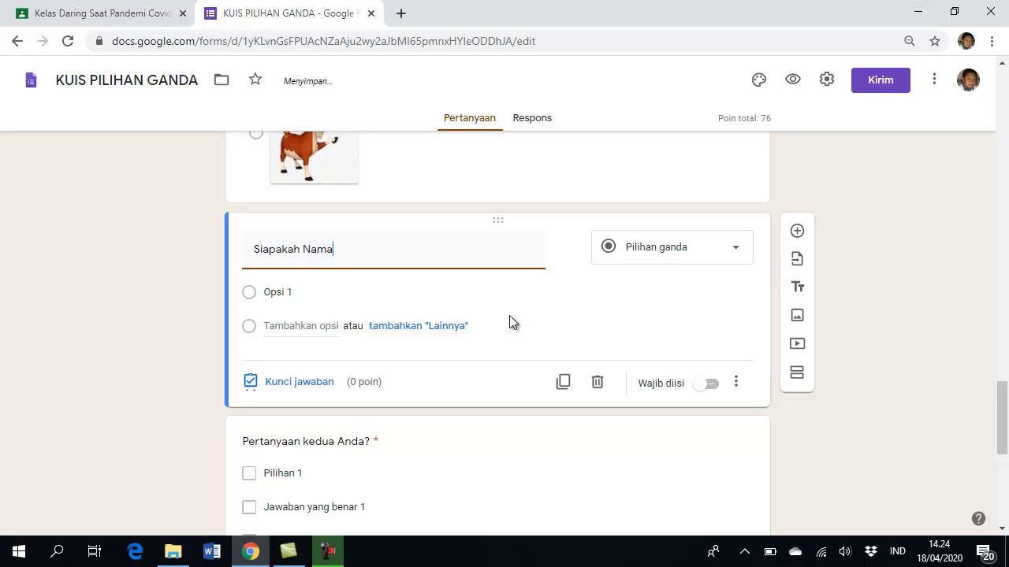
type(" Mentri Pendidikan")
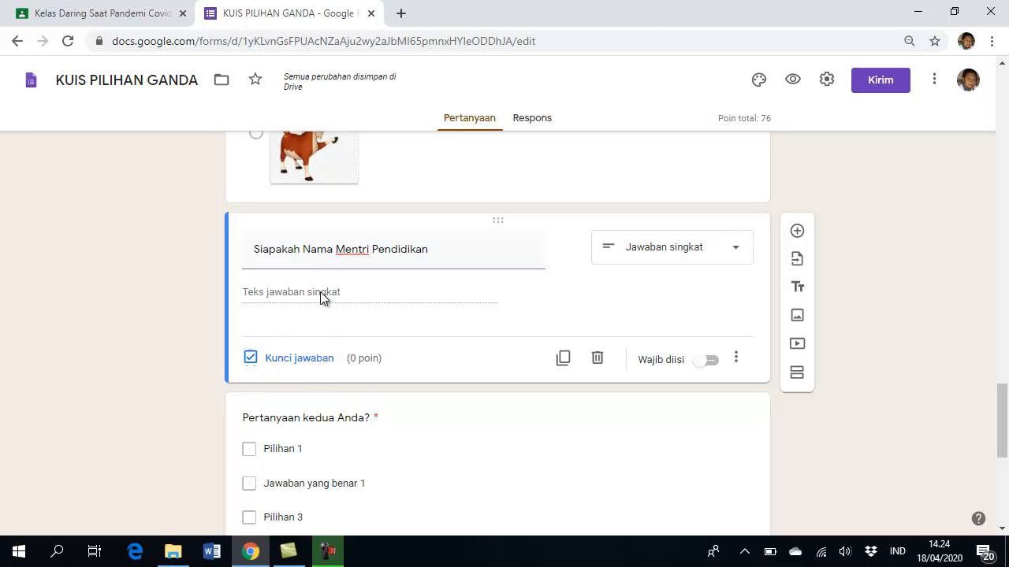
Step: Set the Mentri Pendidikan question to Pilihan ganda, with "a." plus a first name, "b. Fulan" and "c. Nadiem" as its options
left_click(714, 250)
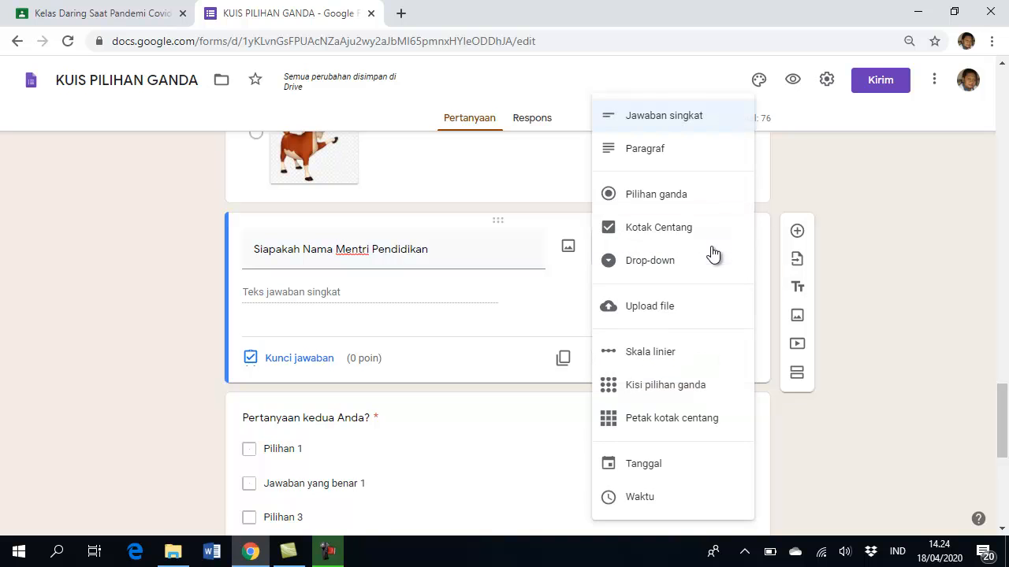
left_click(659, 197)
left_click(312, 298)
type("a.")
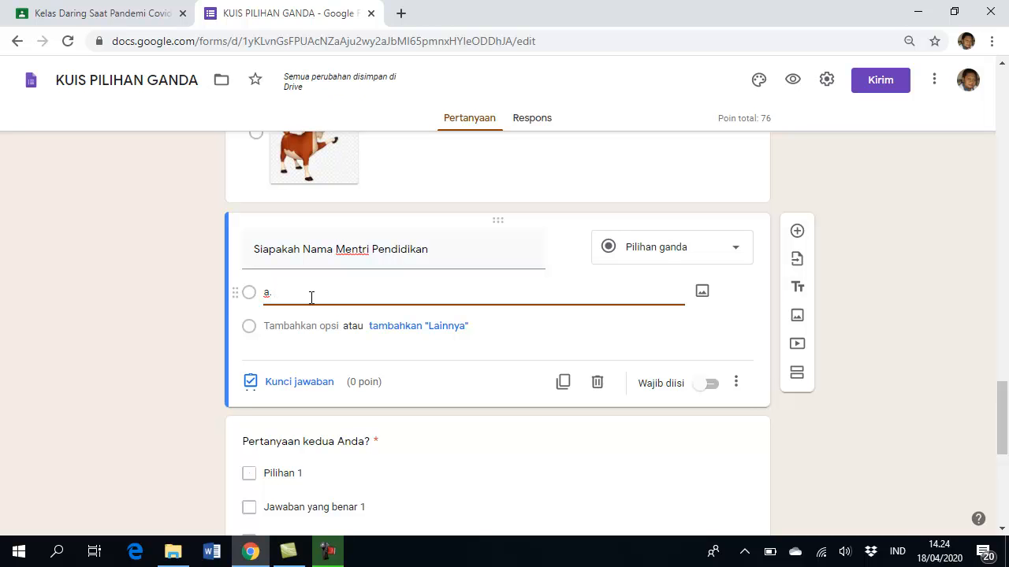
type(" Wisnu")
left_click(291, 326)
type("b.")
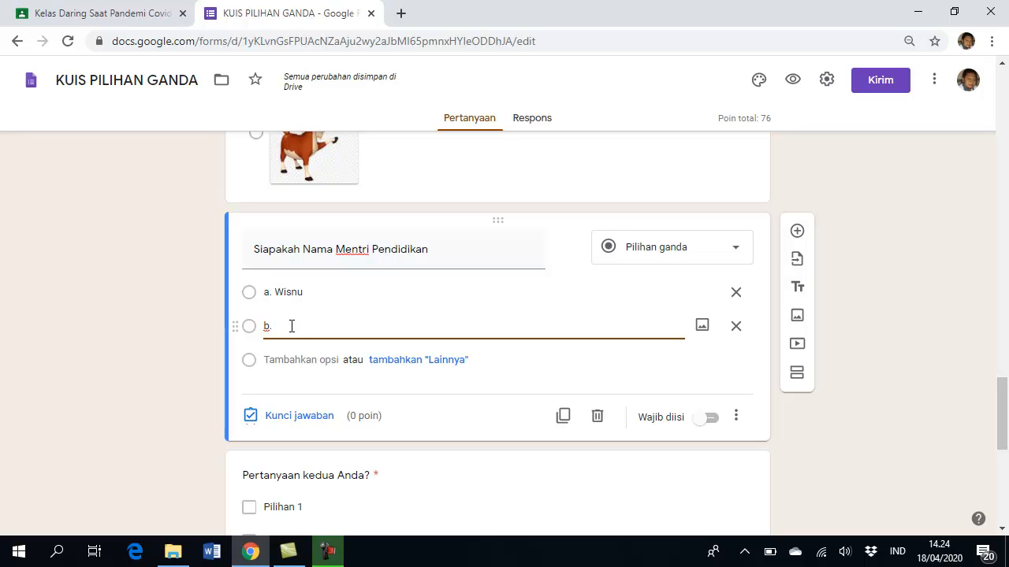
type("fula")
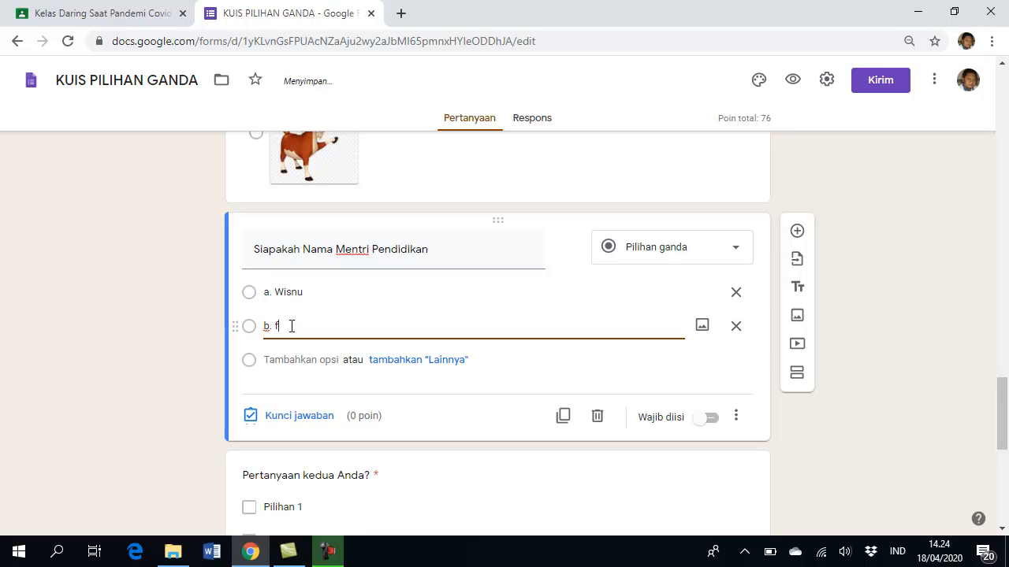
type("Fulan")
left_click(288, 363)
type("c. Nadiem")
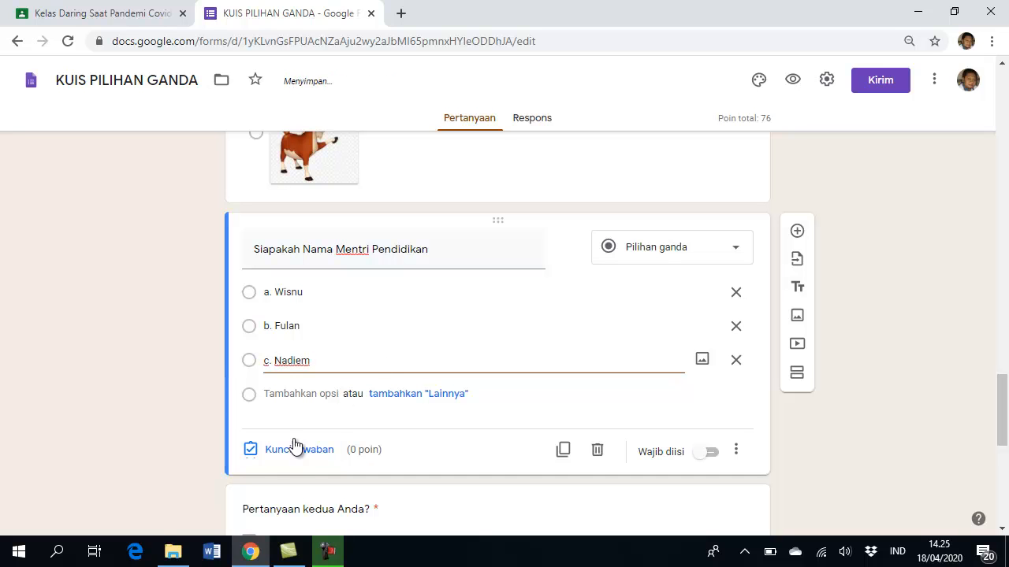
Step: In the Mentri Pendidikan question's answer key, mark "c. Nadiem" as correct and set its score to 25 points
left_click(284, 451)
left_click(304, 389)
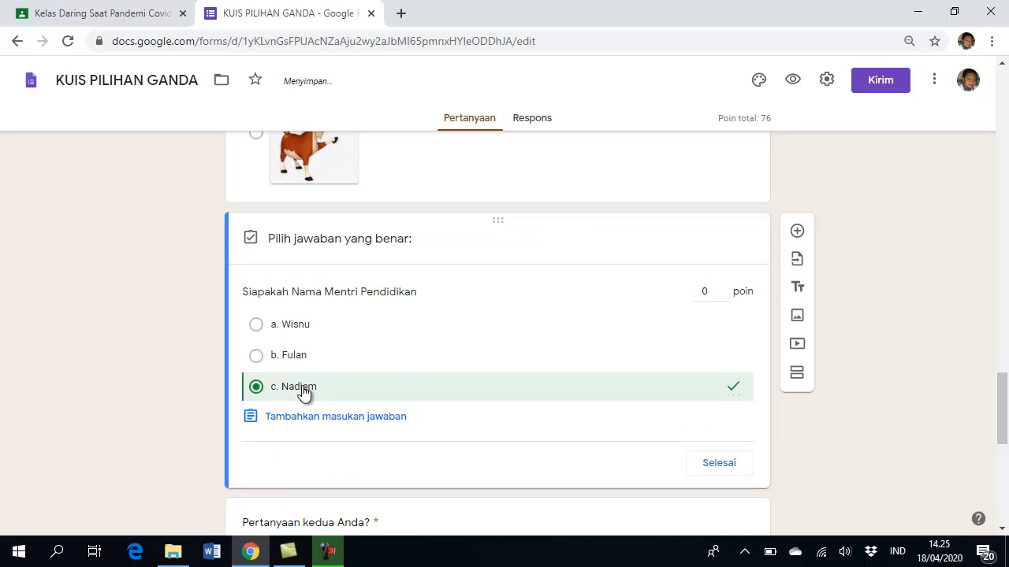
left_click(708, 291)
key("BackSpace")
type("25")
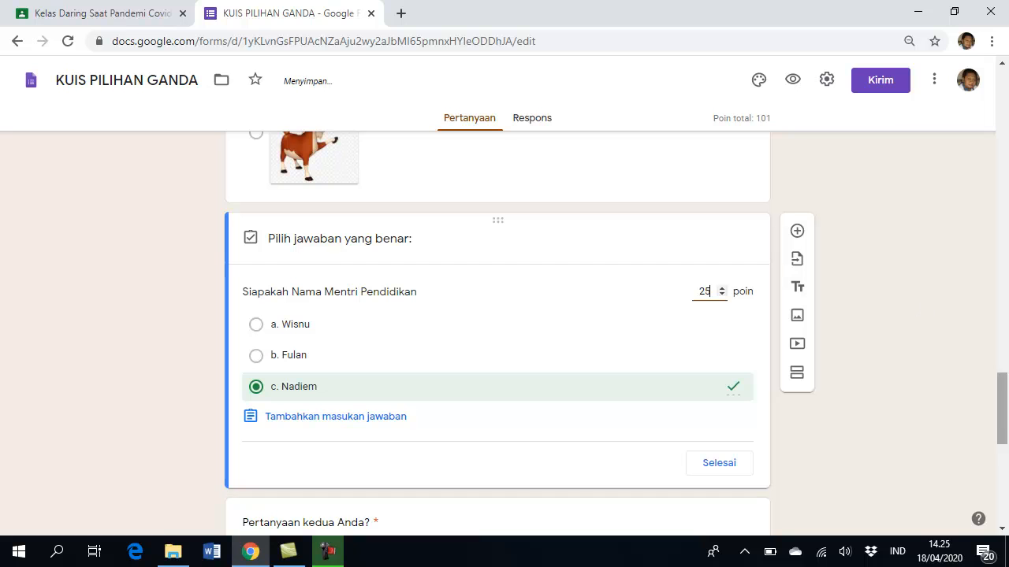
Step: Delete the leftover template questions "Pertanyaan kedua Anda?" and "Pertanyaan ketiga Anda?" below the Mentri Pendidikan question
left_click_drag(1005, 419, 993, 473)
left_click(601, 320)
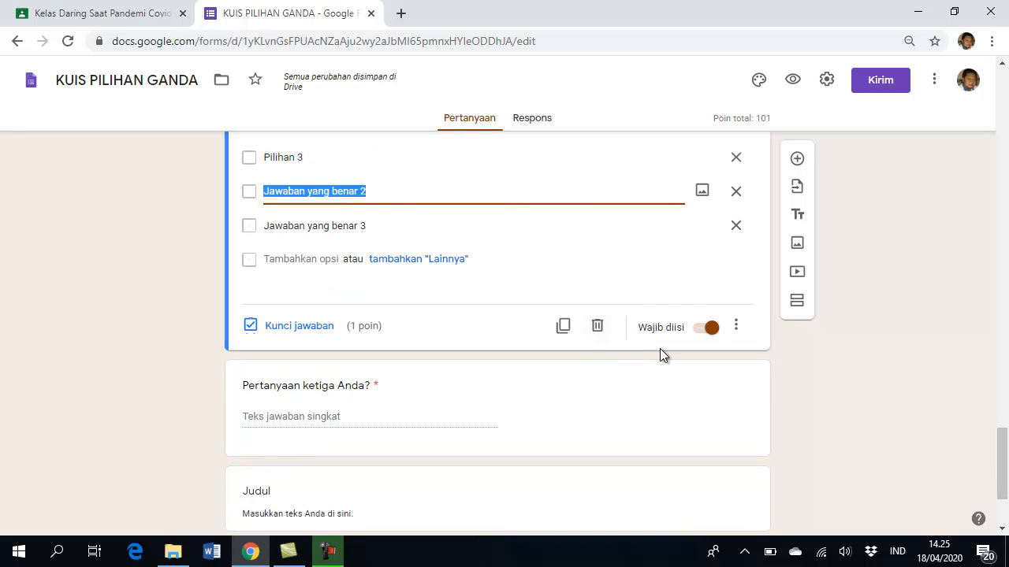
left_click(598, 327)
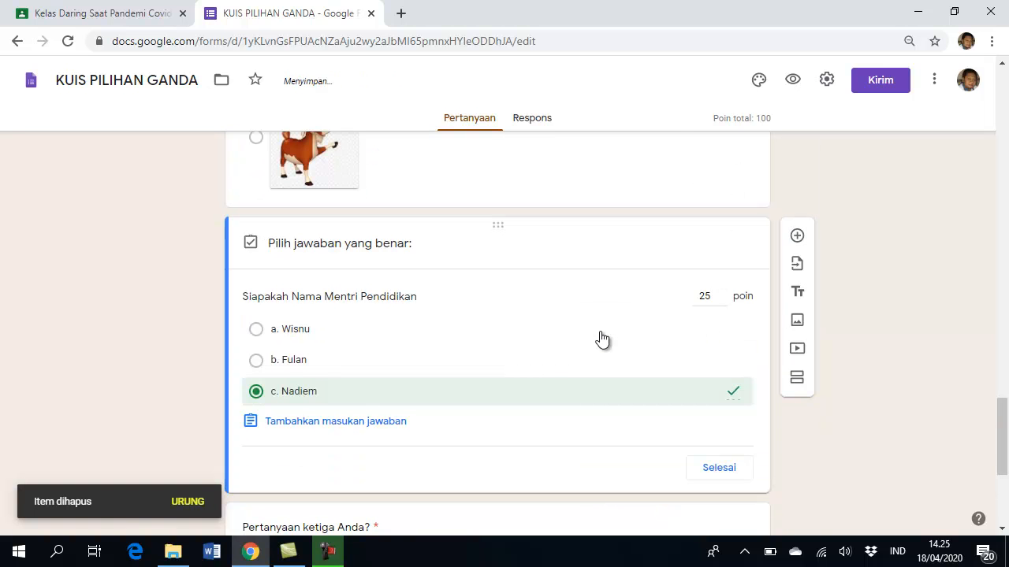
scroll(596, 500, "down", 3)
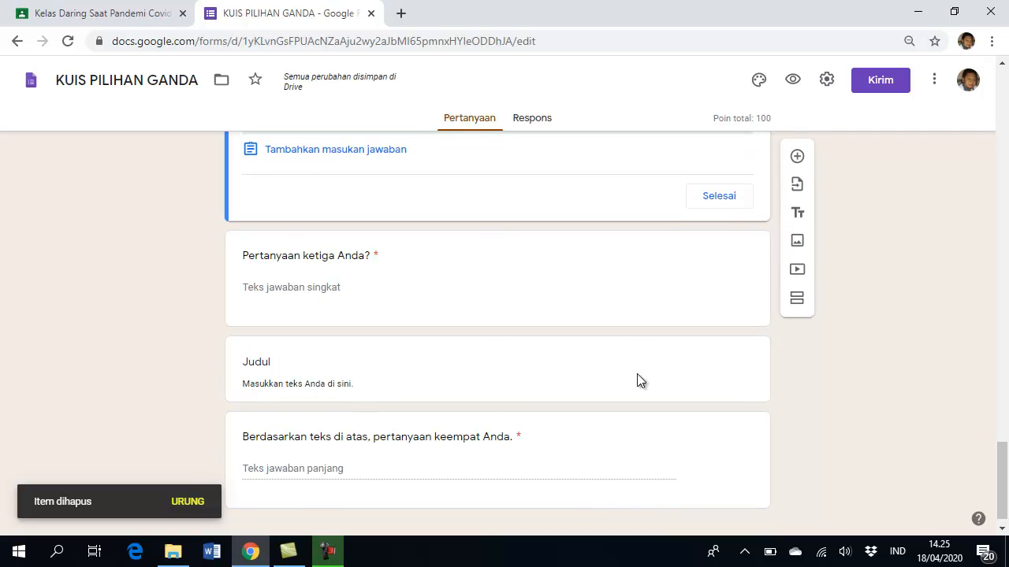
left_click(660, 312)
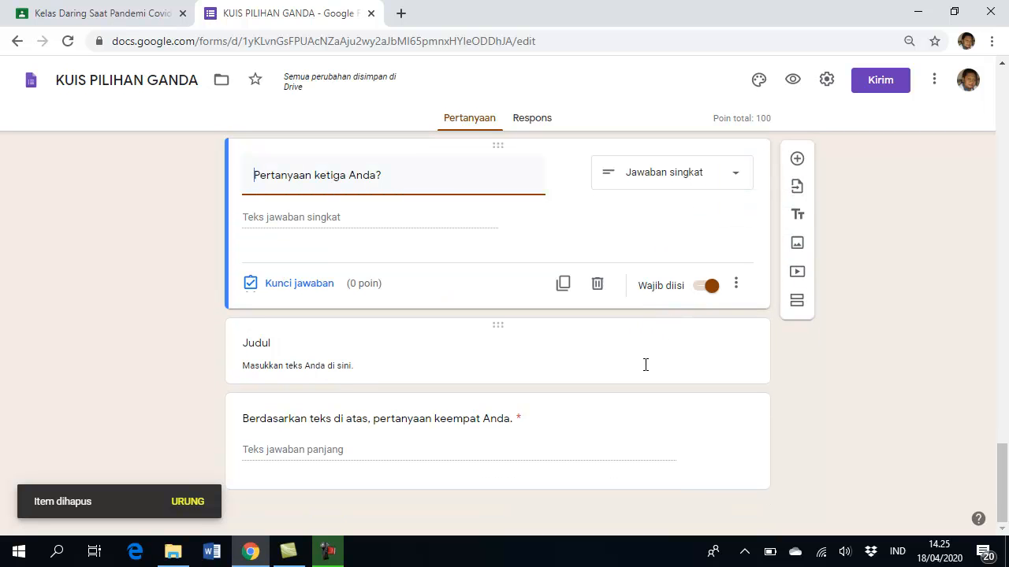
left_click(602, 286)
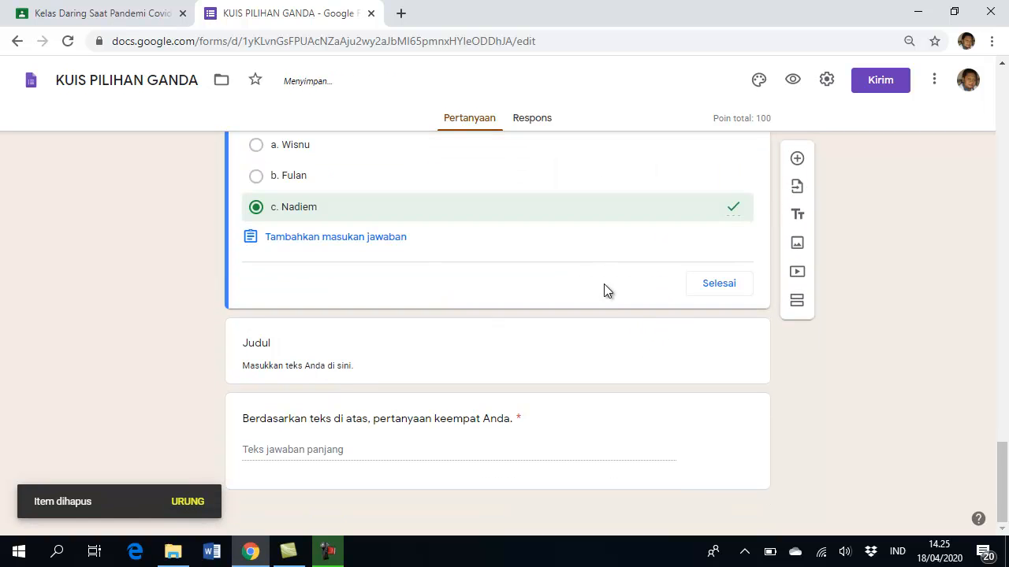
Step: Delete the template paragraph question "Berdasarkan teks di atas, pertanyaan keempat Anda." and the "Judul" text block
left_click(588, 424)
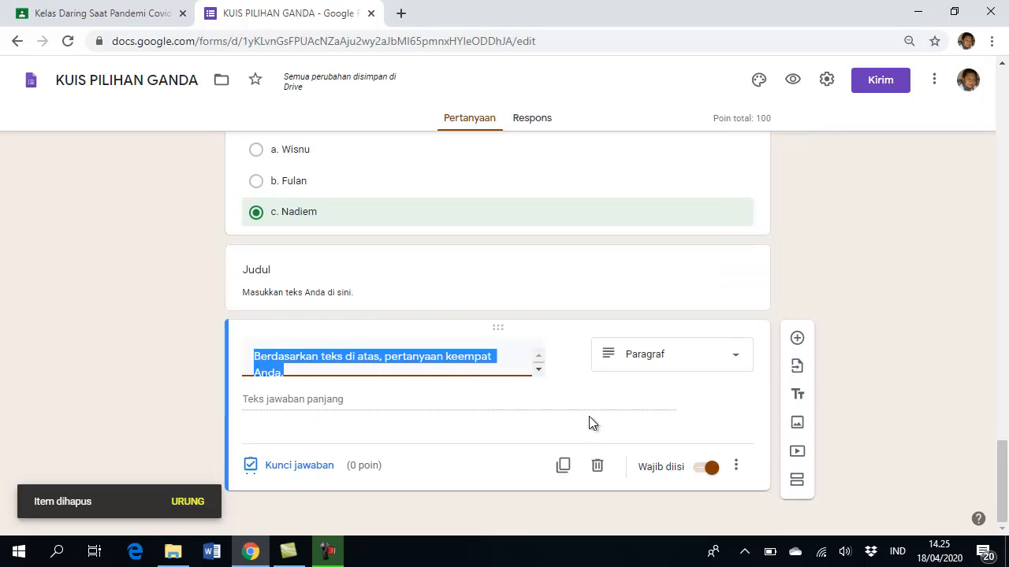
left_click(601, 468)
left_click(568, 405)
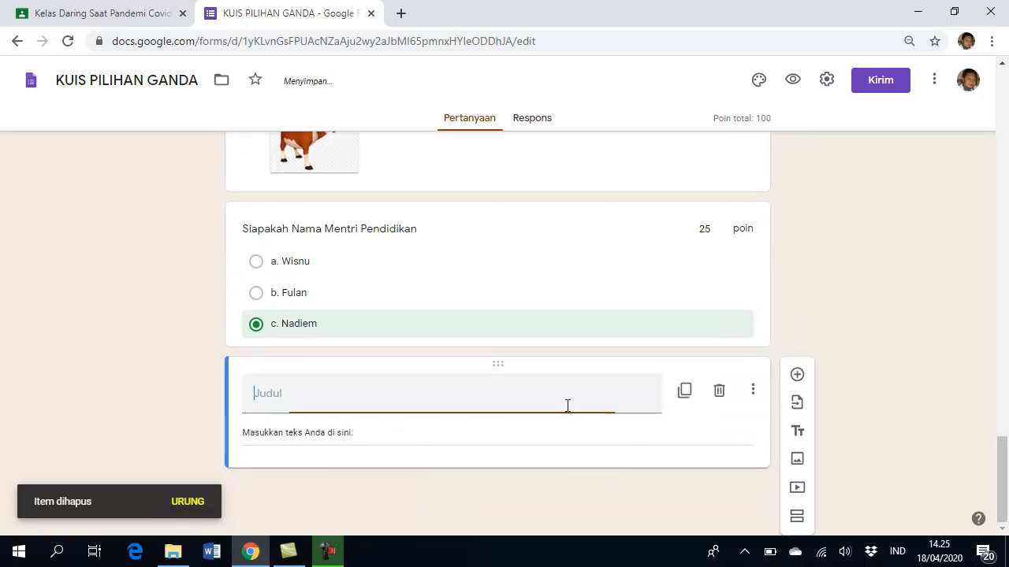
left_click(612, 455)
left_click(713, 408)
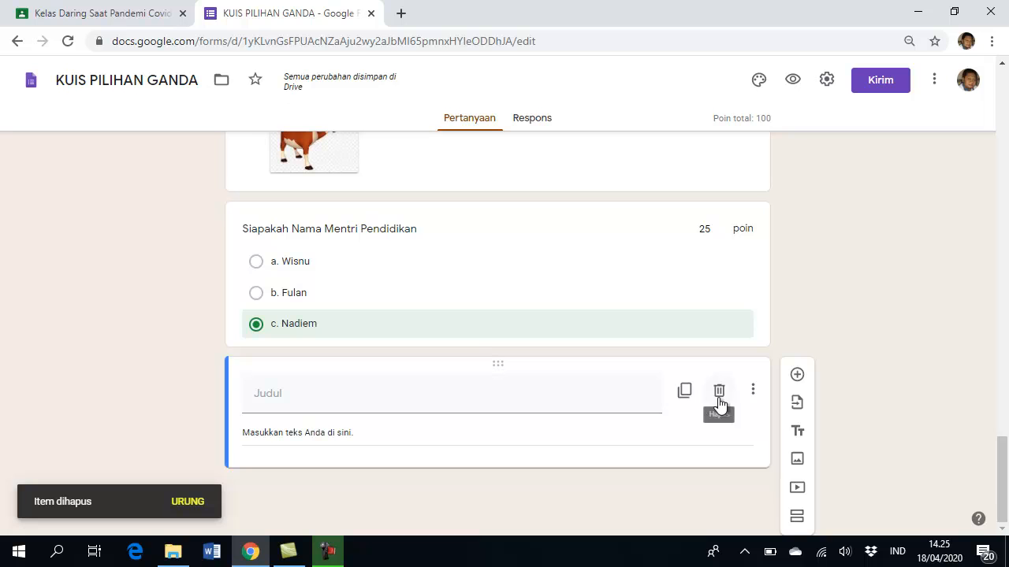
Step: Review the form's Umum, Presentasi and Kuis settings, keeping Kumpulkan alamat email off and Batasi ke 1 tanggapan on, and save them
left_click_drag(1006, 466, 1004, 388)
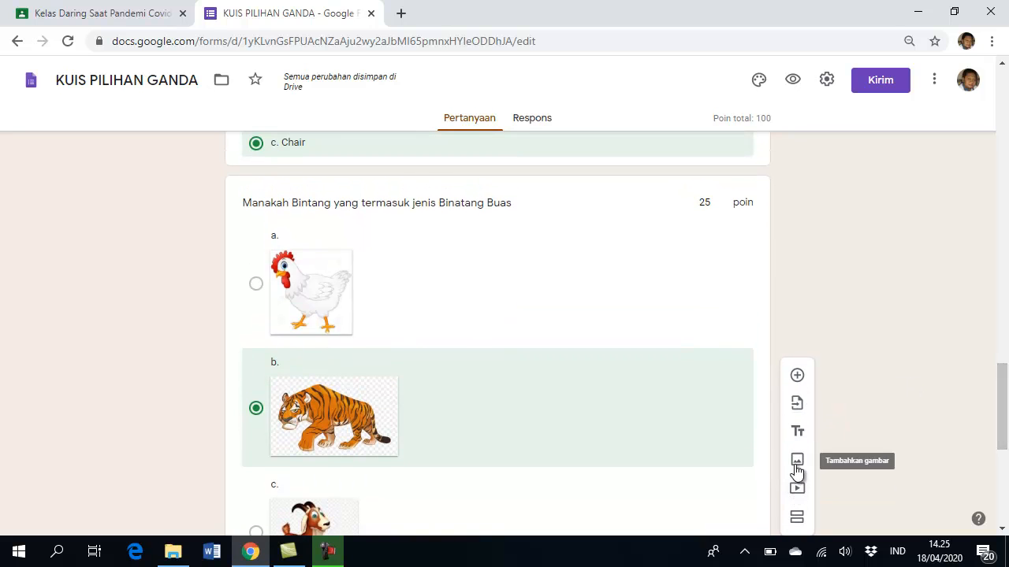
left_click_drag(1005, 405, 1001, 176)
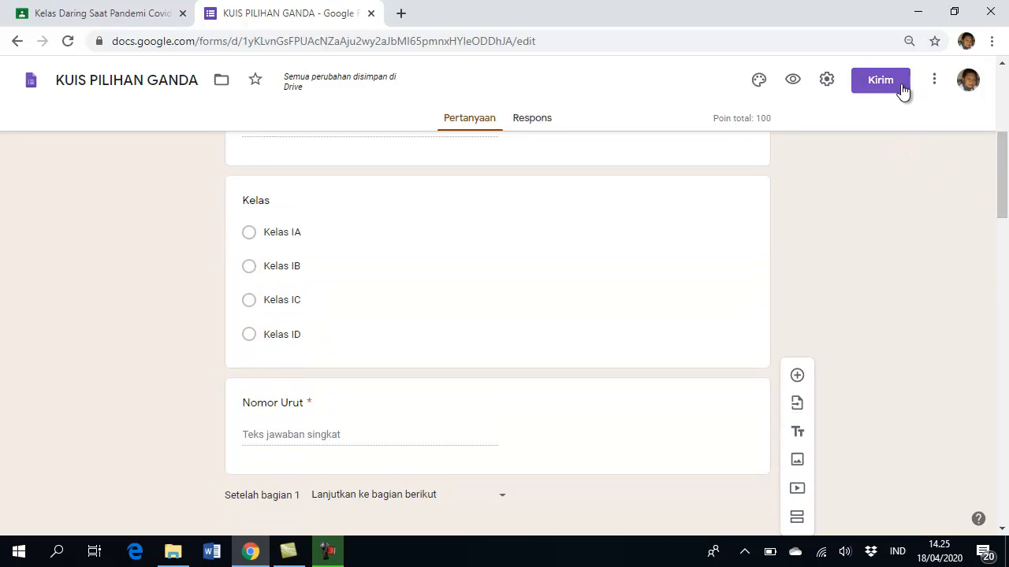
left_click(827, 87)
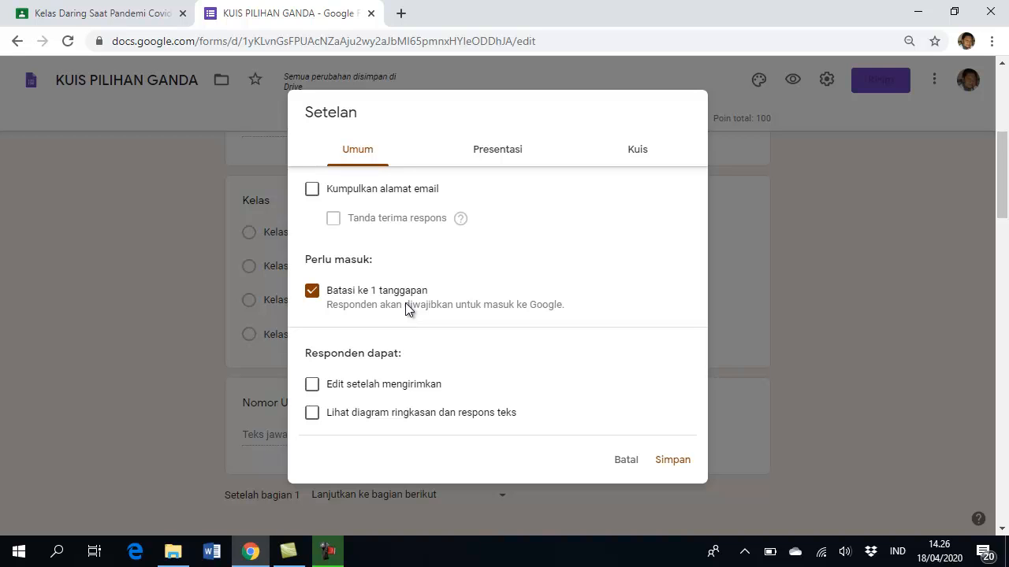
left_click(386, 198)
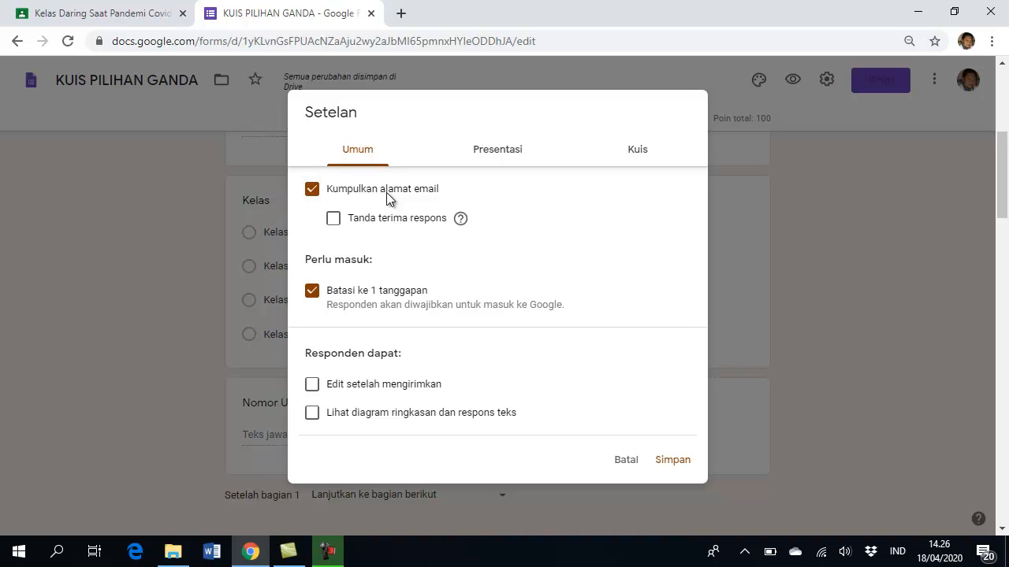
left_click(386, 198)
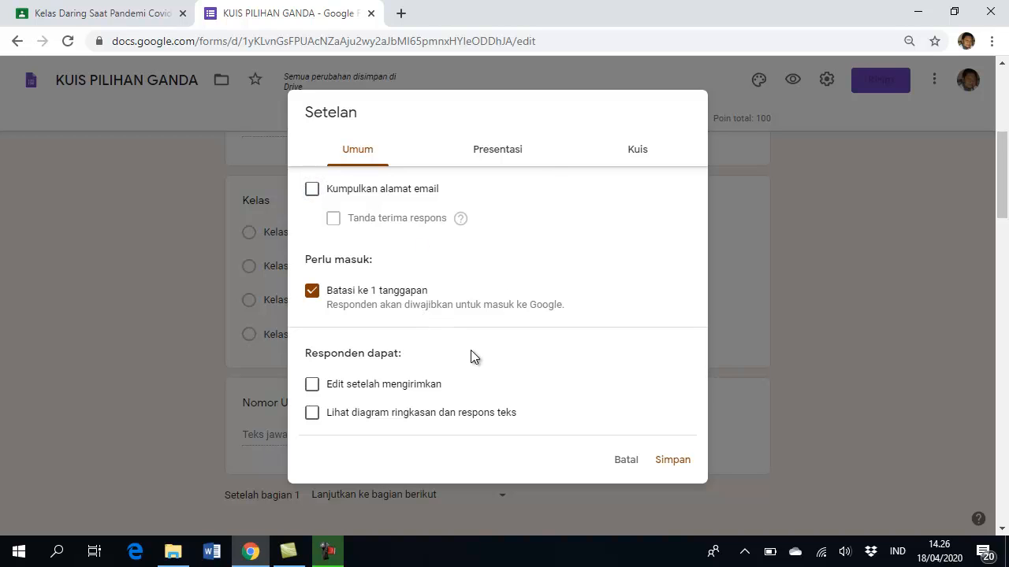
left_click(515, 153)
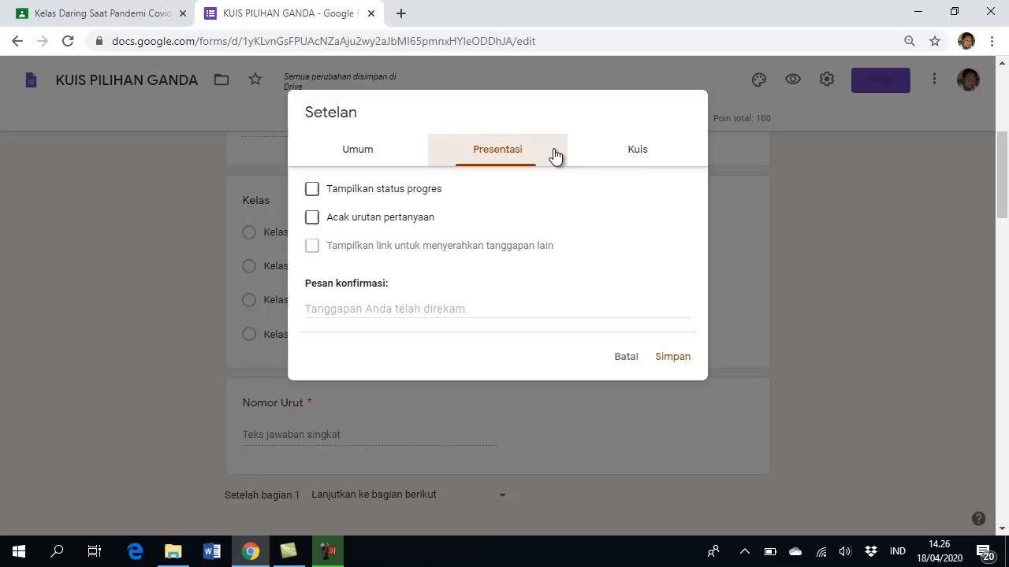
left_click(634, 160)
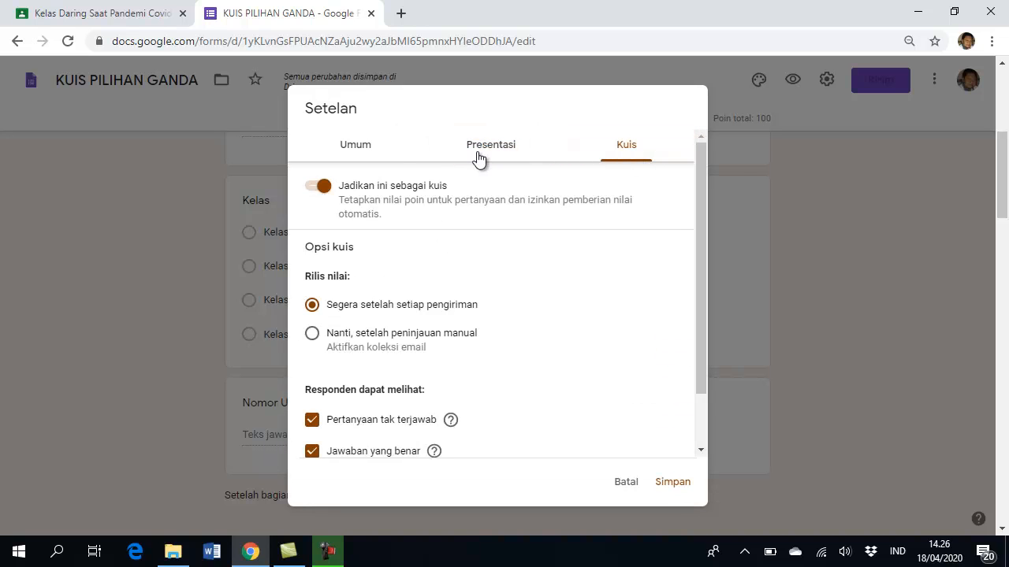
left_click(369, 156)
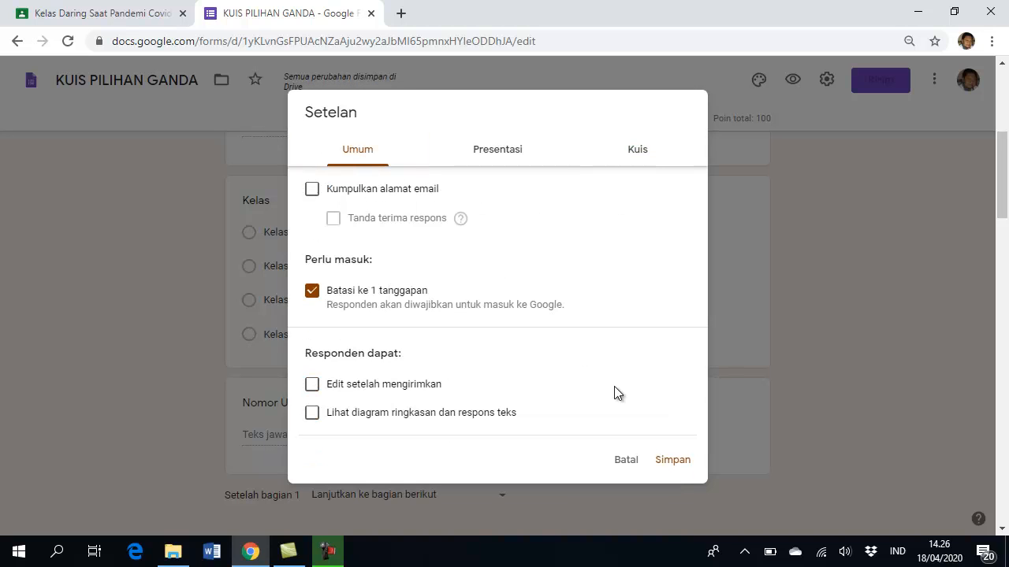
left_click(675, 464)
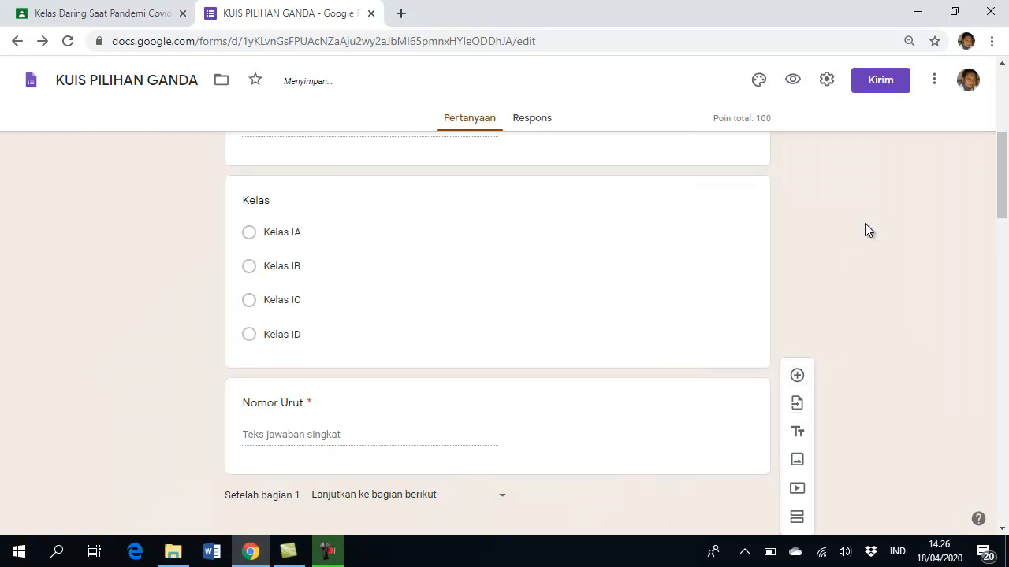
Step: Copy the form's sharing link as a shortened URL
left_click(892, 84)
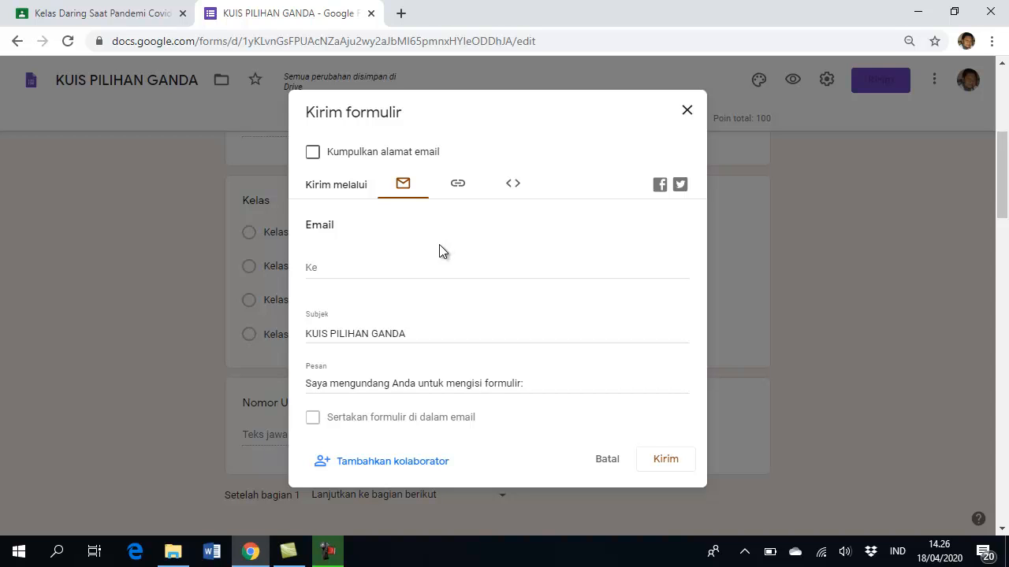
left_click(461, 183)
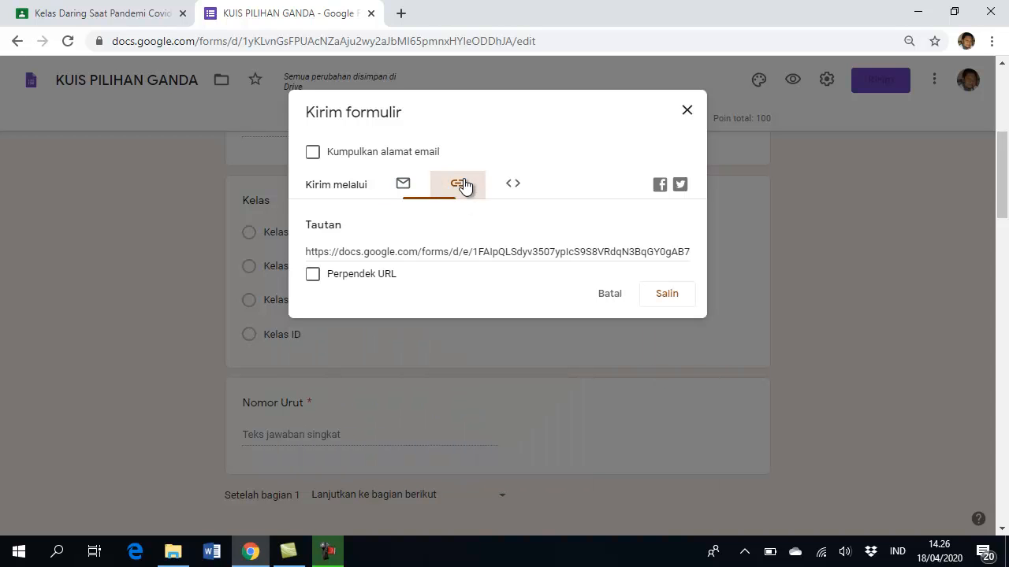
left_click(512, 186)
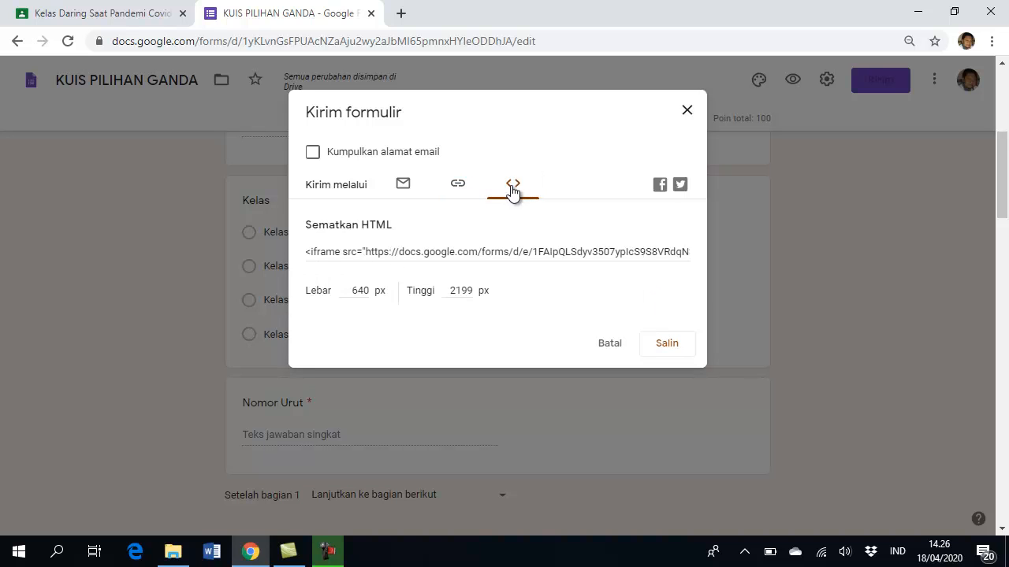
left_click(459, 189)
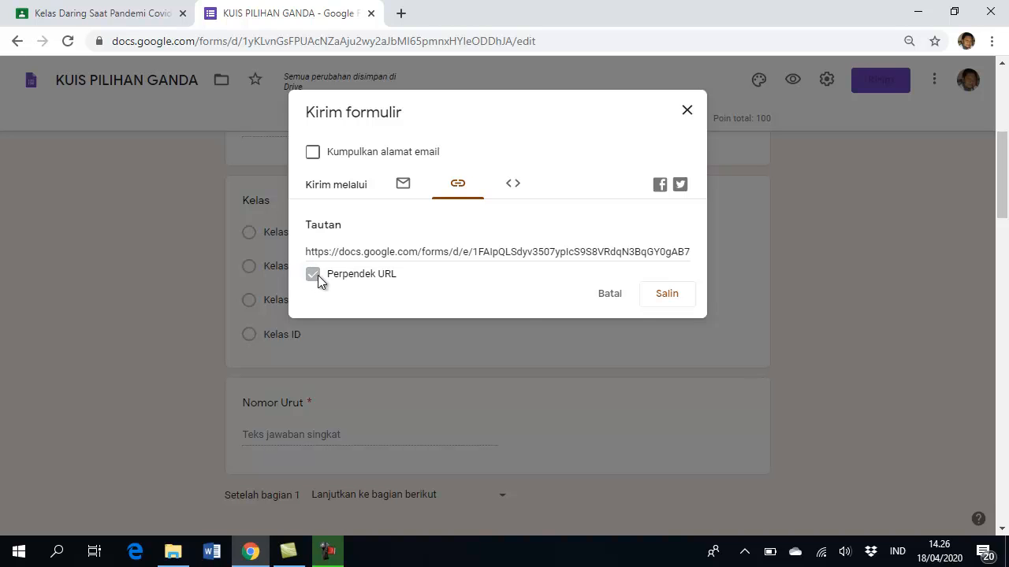
left_click(666, 303)
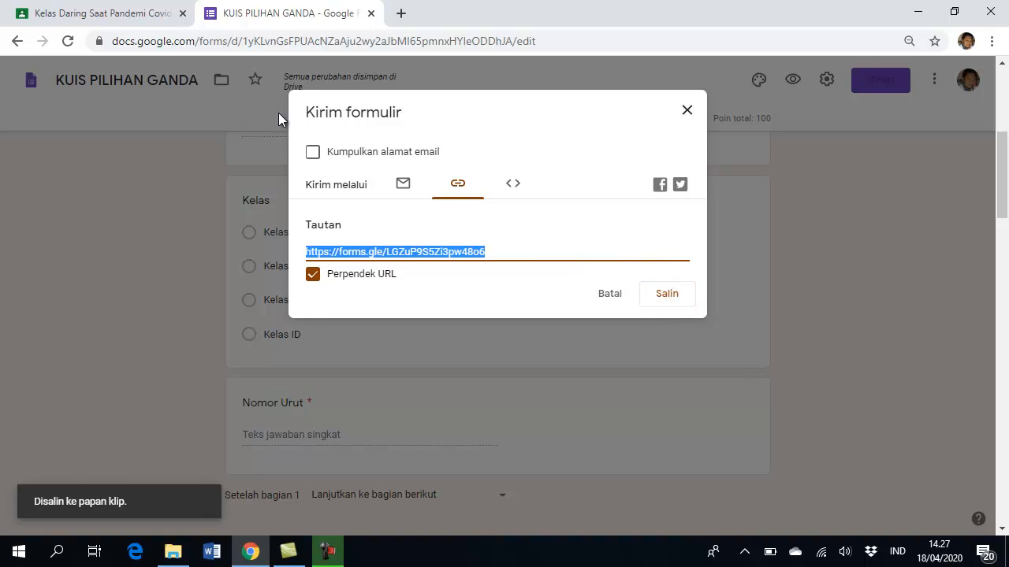
Step: Switch to the Google Classroom class and create a Tugas kuis assignment titled "KUIS #2" in its classwork
left_click(135, 16)
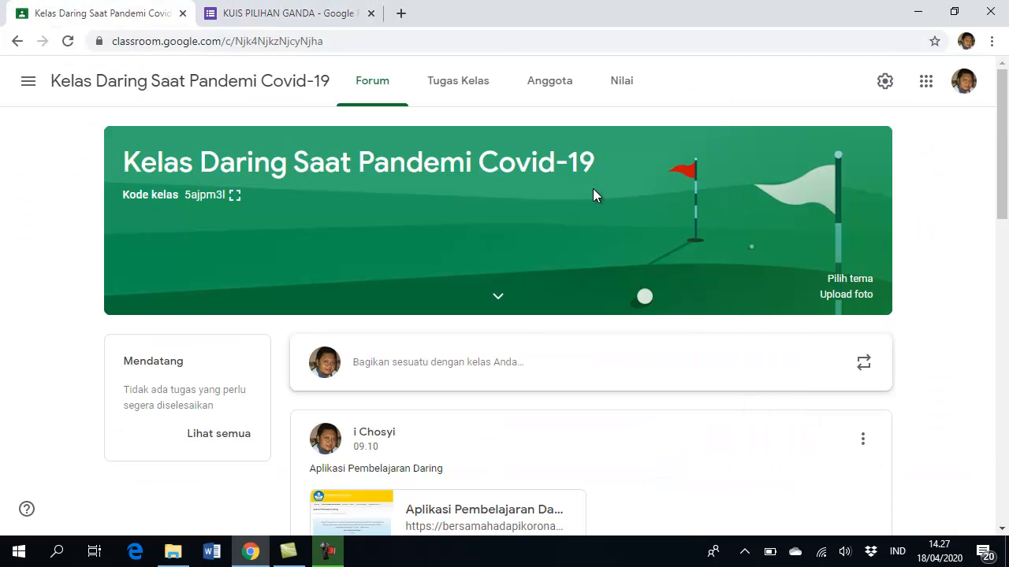
left_click(464, 85)
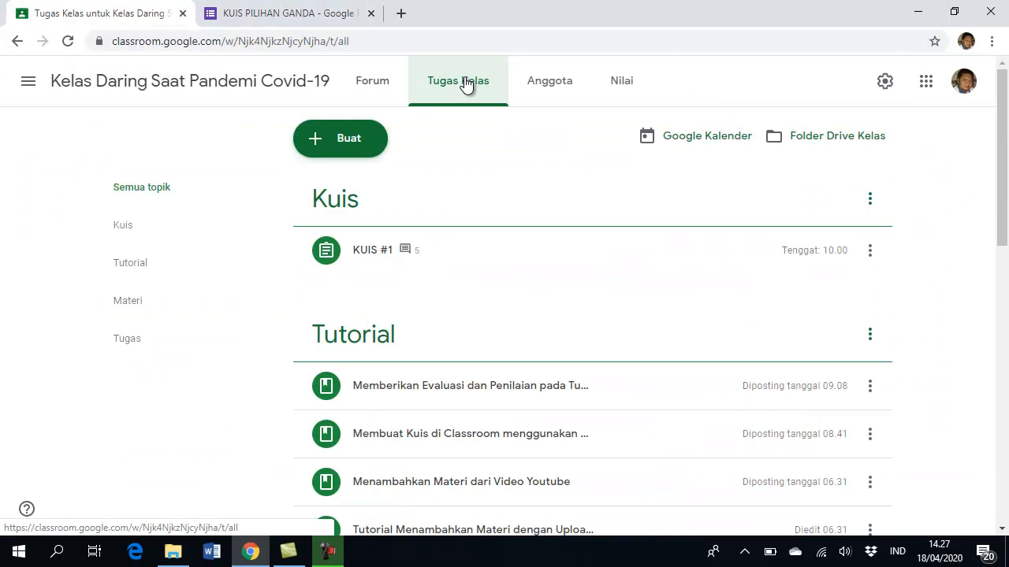
left_click(377, 151)
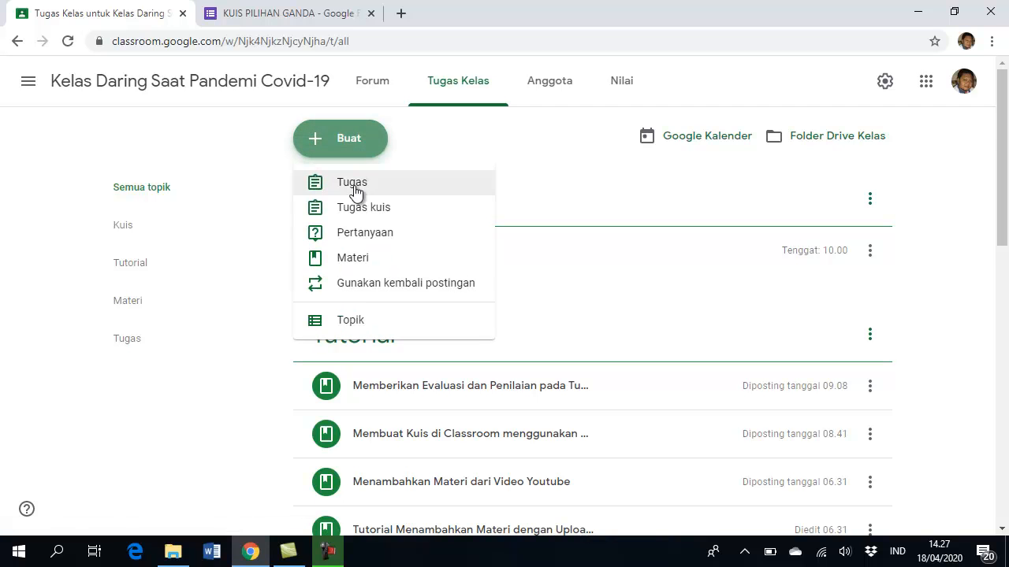
left_click(354, 215)
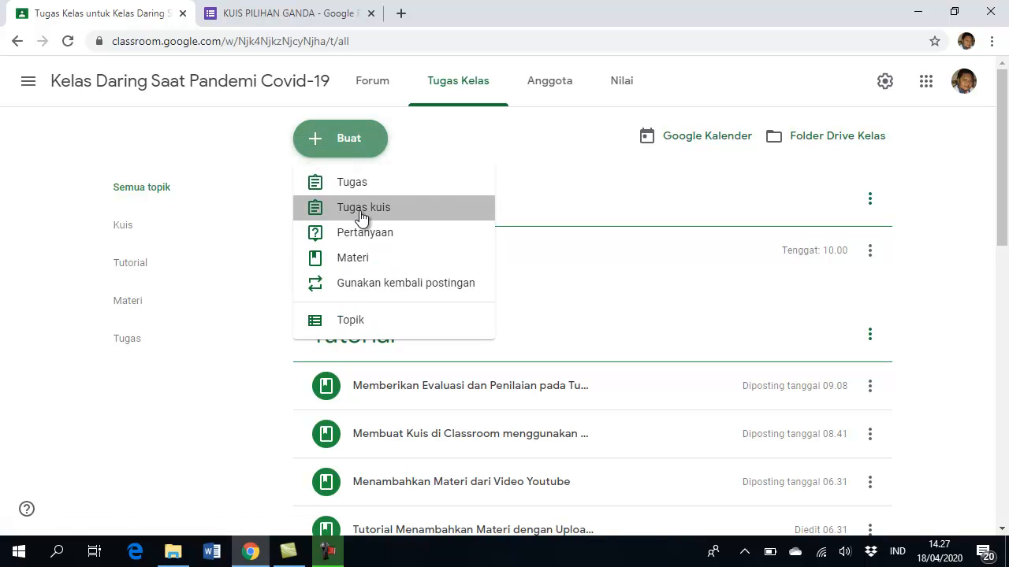
type("KUIS ")
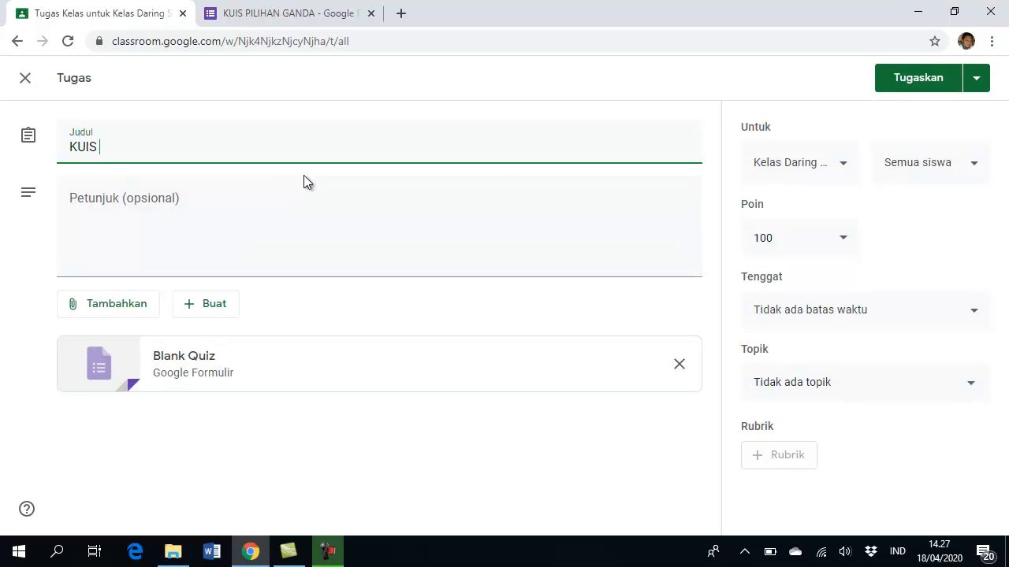
type("#2")
left_click(131, 314)
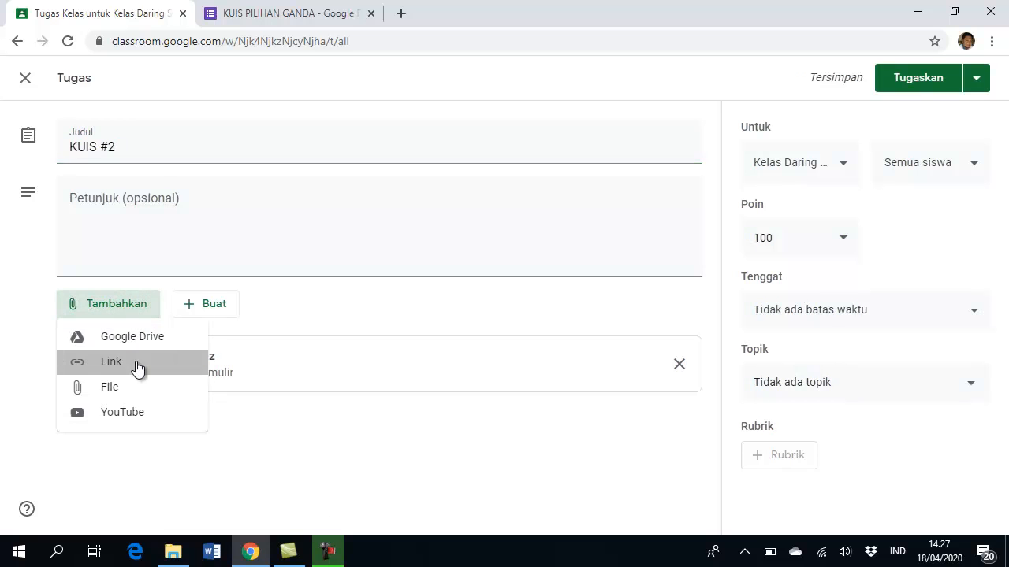
left_click(137, 362)
type("https://forms.gle/LGZuP9S5Zi3pw48o6")
left_click(569, 350)
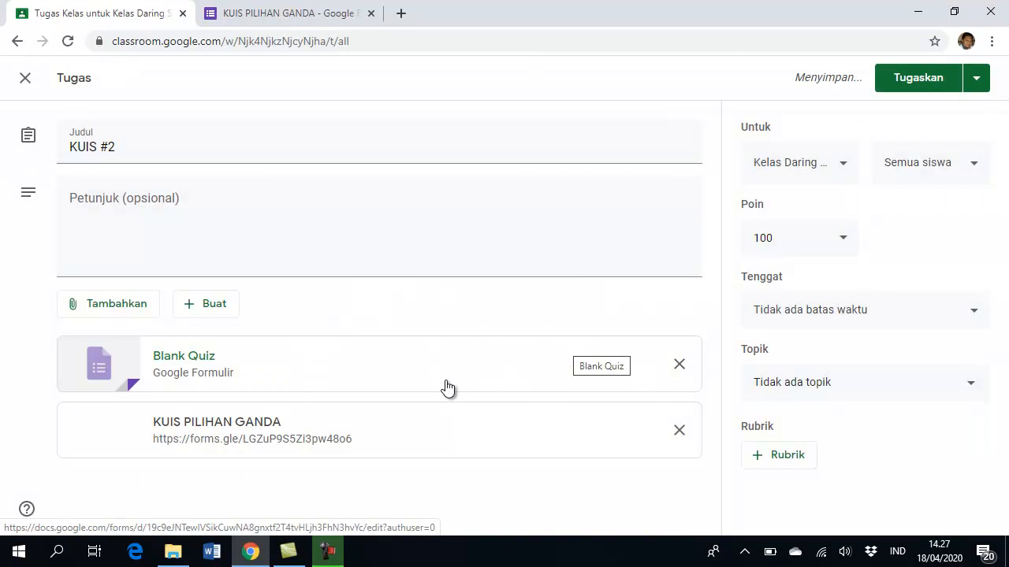
left_click(679, 365)
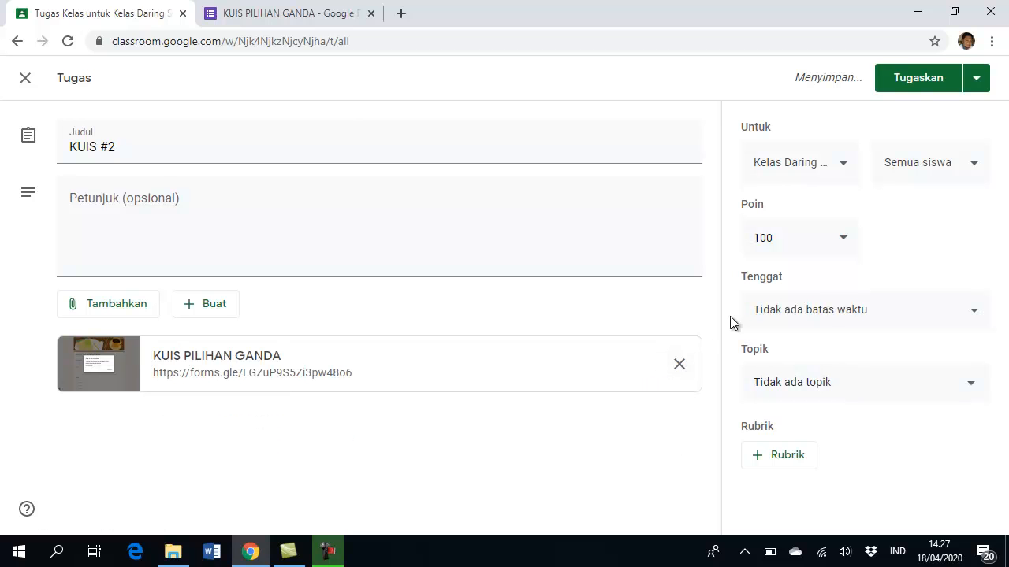
Step: Set the KUIS #2 assignment's due date to 20 Apr 2020 and its topic to Kuis
left_click(889, 313)
left_click(839, 368)
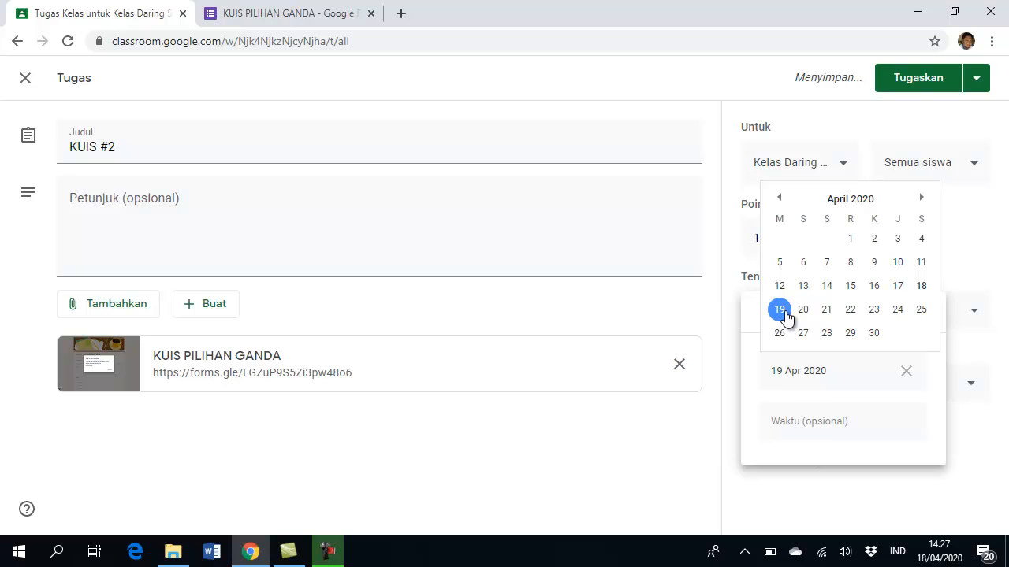
left_click(804, 310)
left_click(802, 418)
left_click(680, 472)
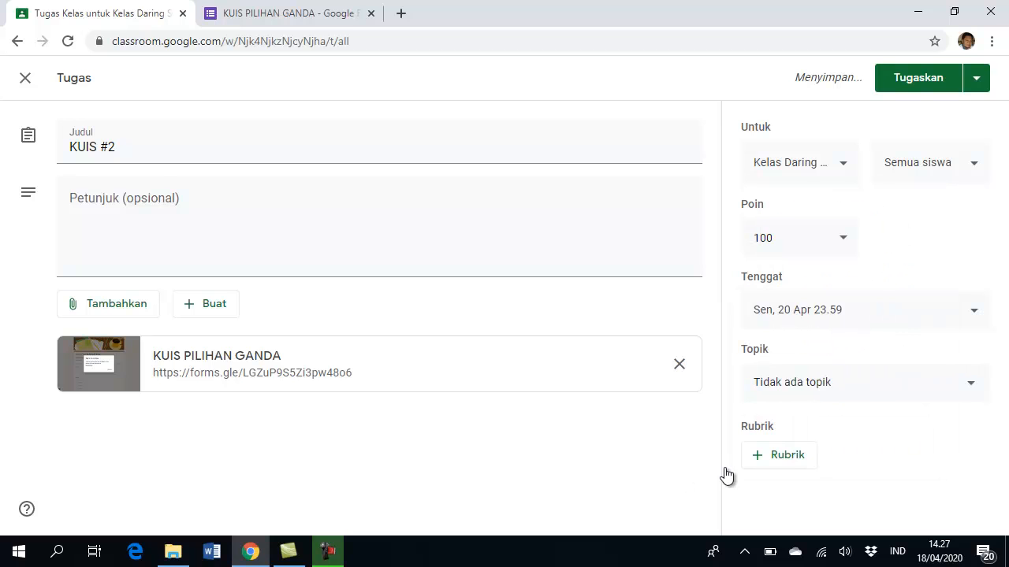
left_click(947, 403)
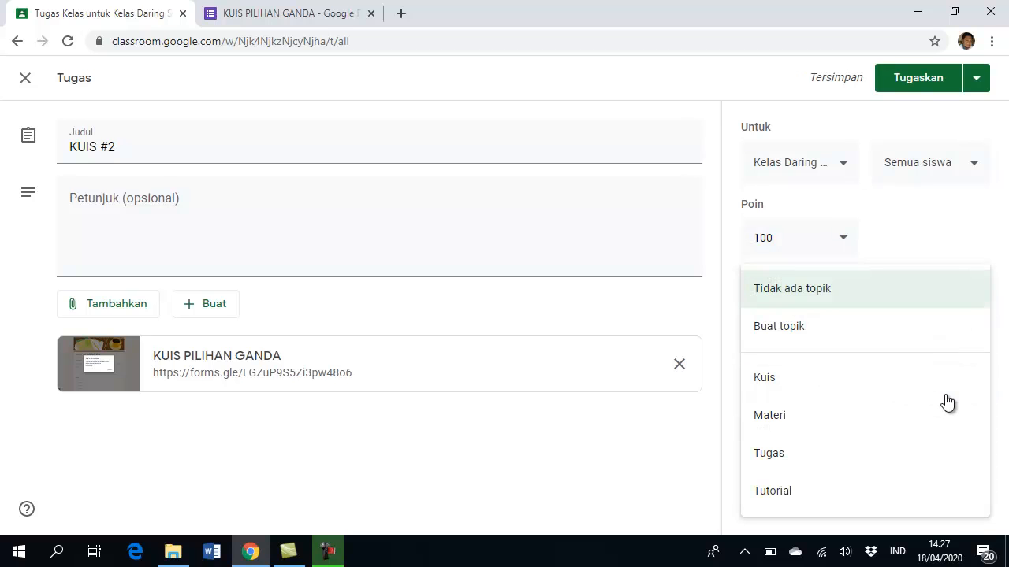
left_click(849, 394)
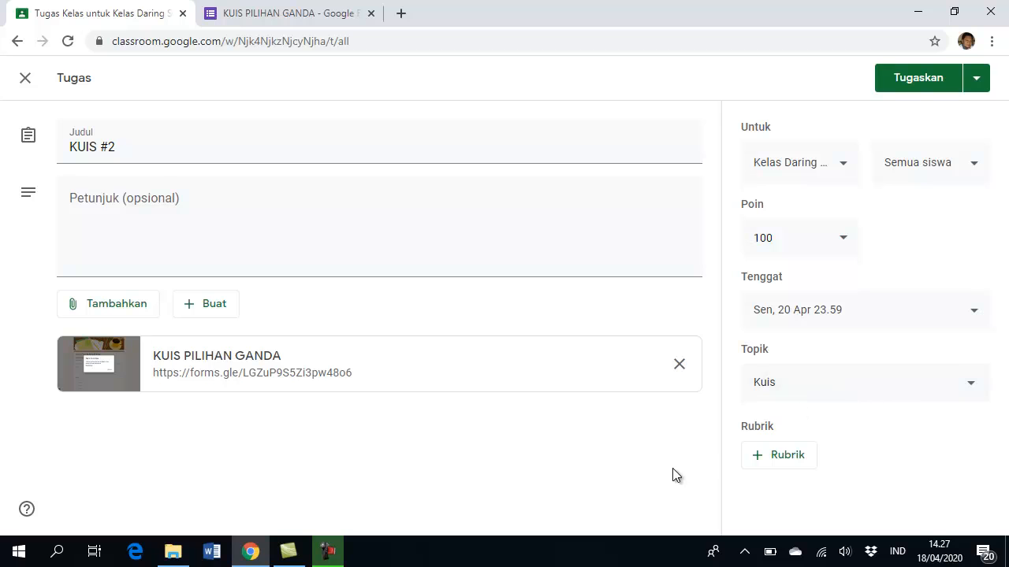